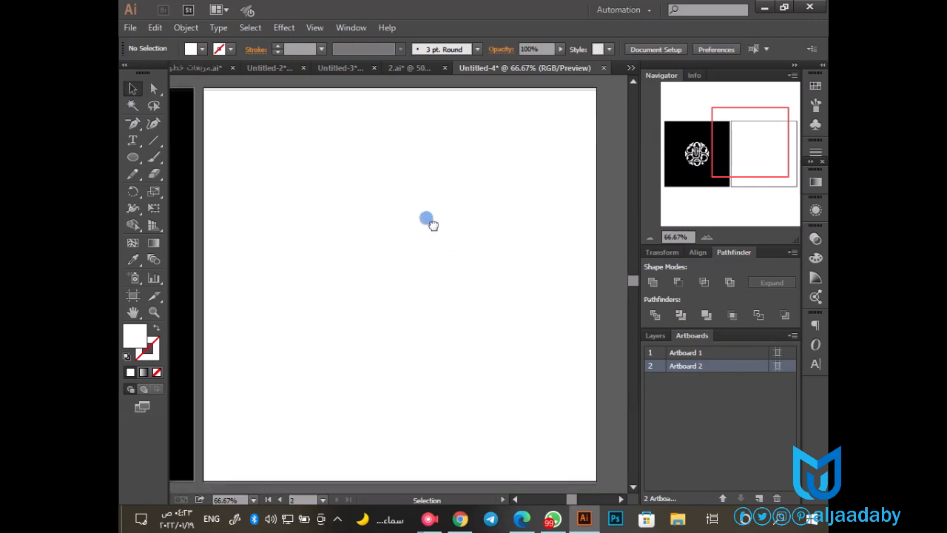
# Step: Create a rectangle the size of the second artboard and center it on that artboard
pyautogui.moveTo(133, 156); pyautogui.dragTo(189, 190)
pyautogui.click(329, 220)
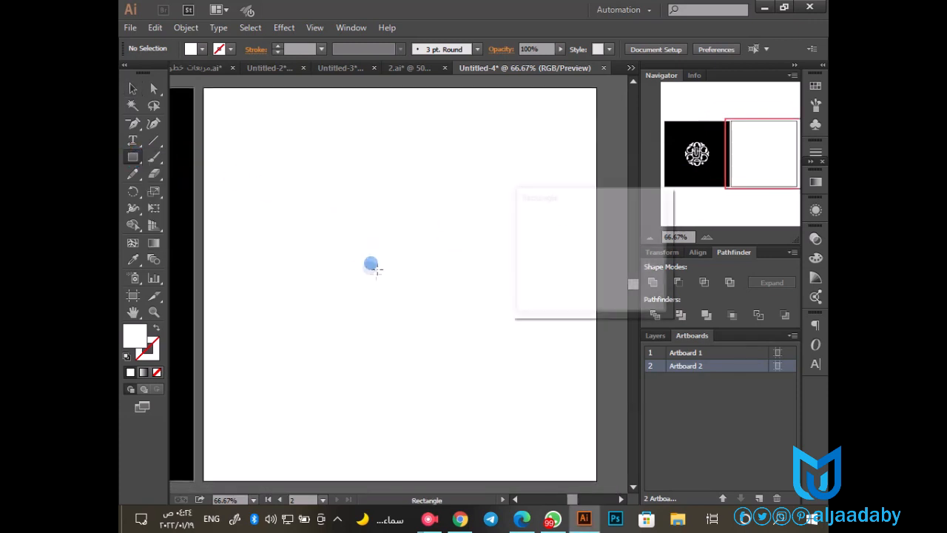
pyautogui.click(563, 283)
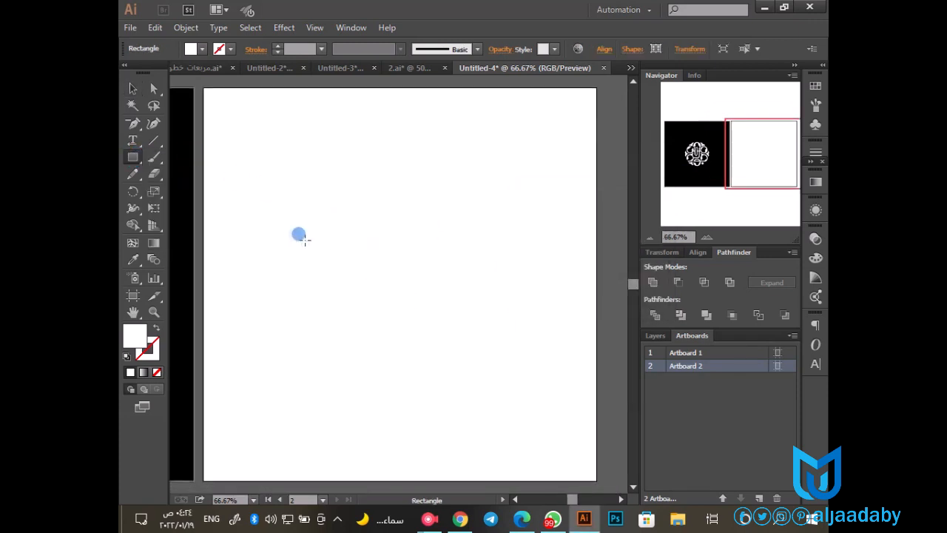
pyautogui.click(604, 49)
pyautogui.click(574, 85)
pyautogui.click(574, 84)
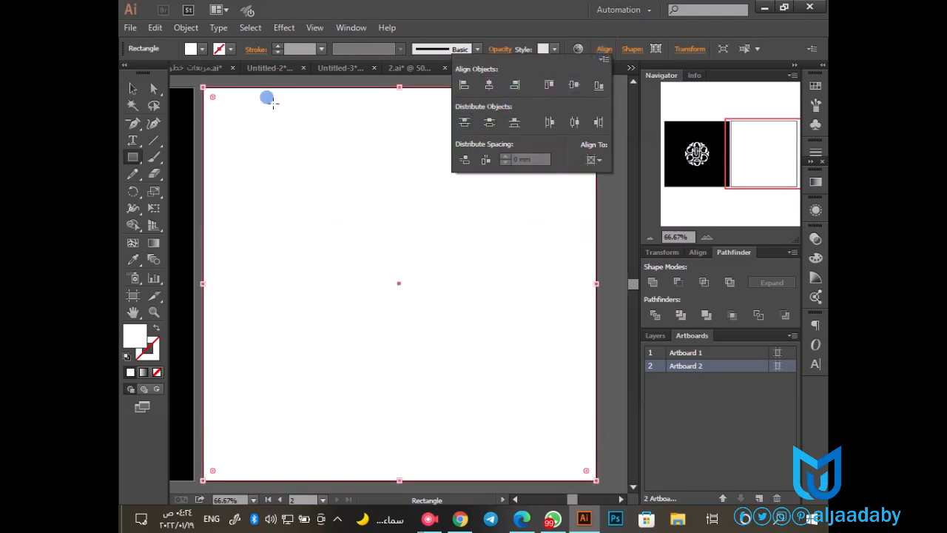
# Step: Fill the artboard-sized rectangle with black and lock it within Layer 2
pyautogui.click(203, 50)
pyautogui.click(156, 74)
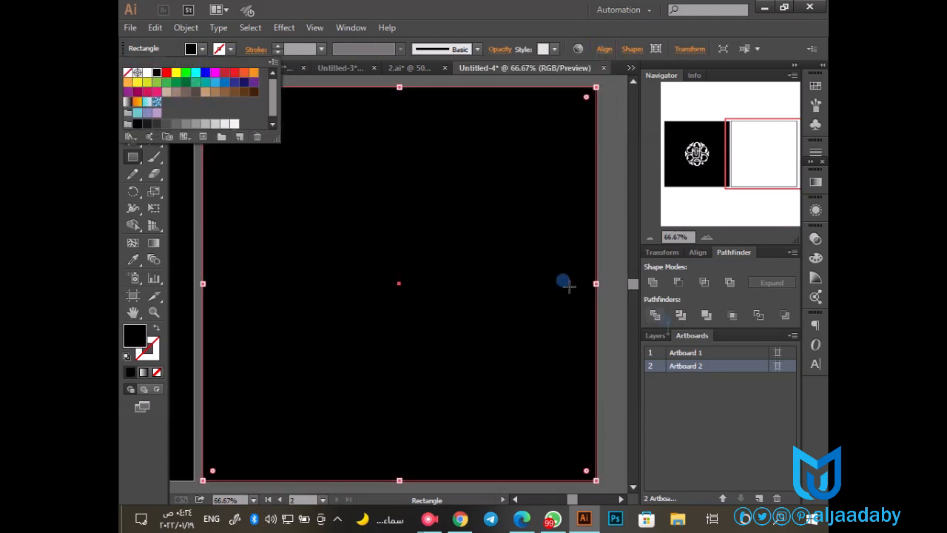
pyautogui.click(658, 336)
pyautogui.click(682, 354)
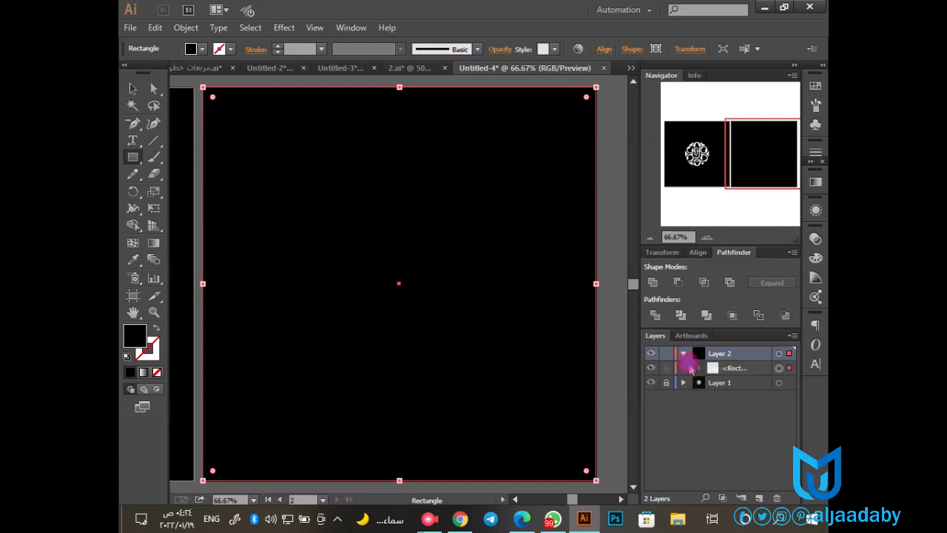
pyautogui.click(683, 353)
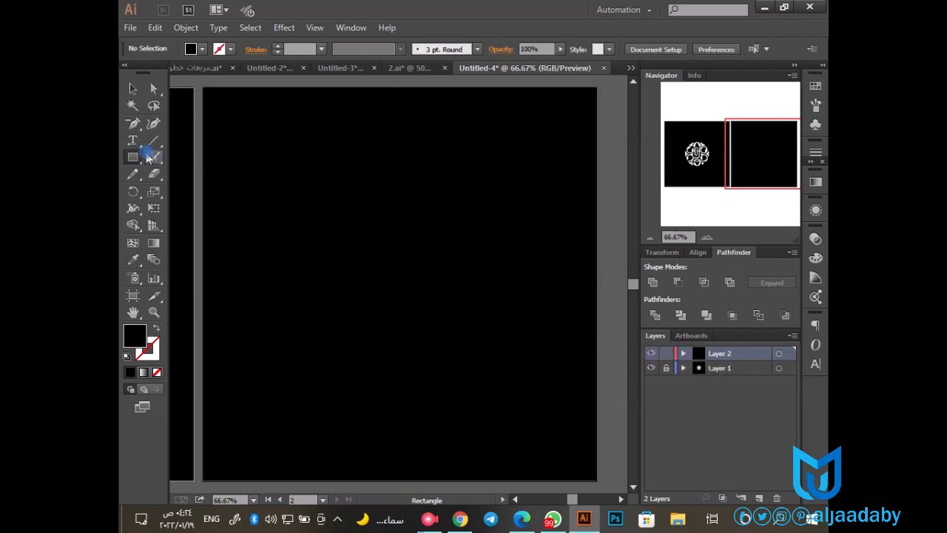
# Step: Draw a small circle near the middle of the artboard with no fill and an 8 pt stroke
pyautogui.moveTo(136, 162); pyautogui.dragTo(173, 187)
pyautogui.moveTo(412, 256); pyautogui.dragTo(448, 286)
pyautogui.click(156, 327)
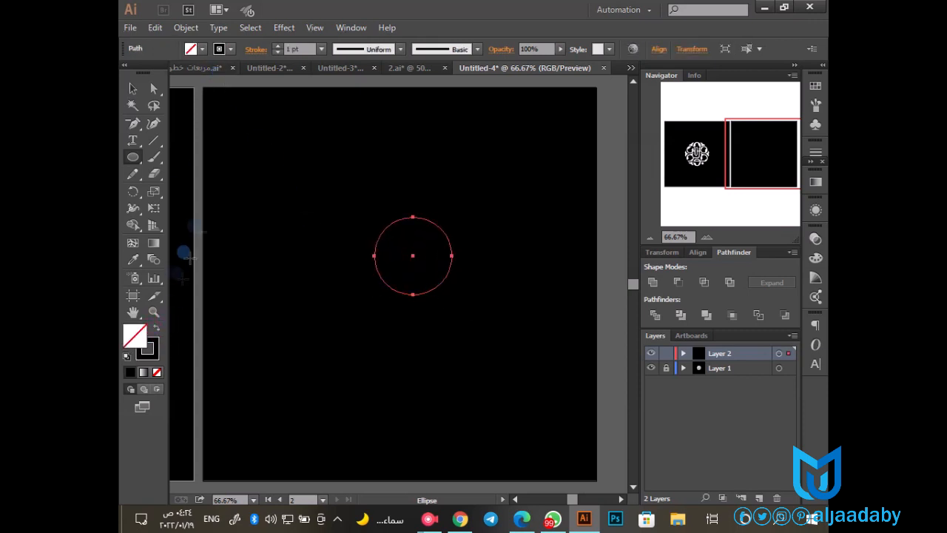
pyautogui.click(321, 49)
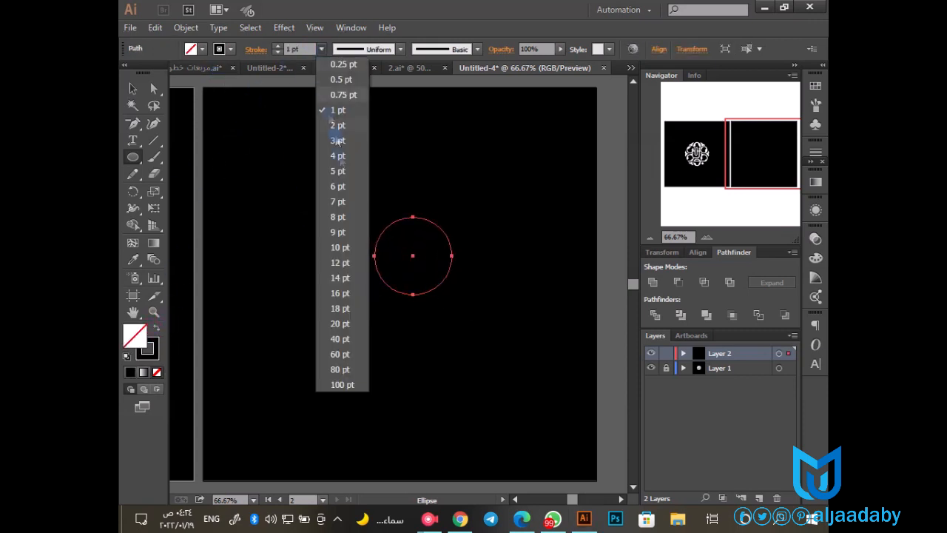
pyautogui.click(338, 217)
# Step: Color the circle's stroke orange
pyautogui.click(231, 50)
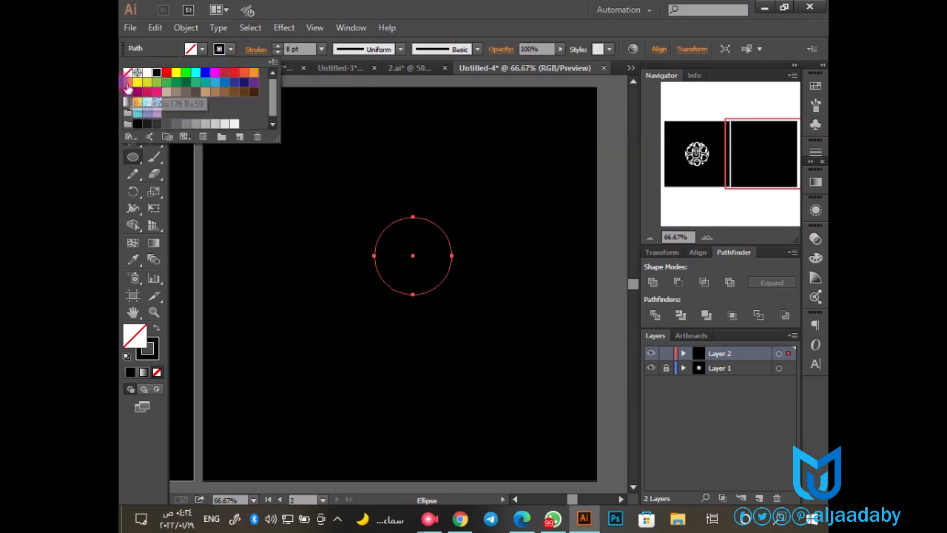
pyautogui.click(130, 82)
pyautogui.click(231, 50)
# Step: Change the circle's stroke to white, scale the circle down slightly and place it in the upper-left area of the artboard's middle
pyautogui.click(133, 89)
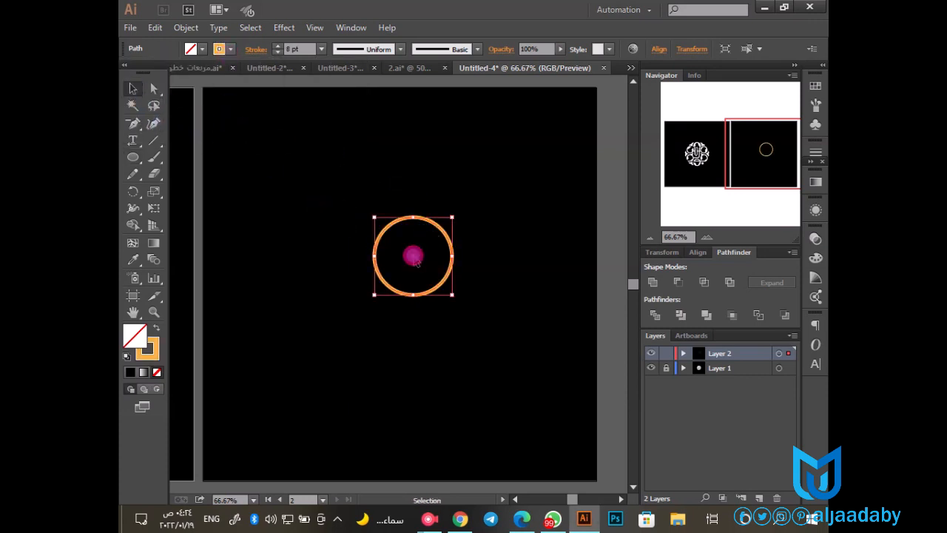
pyautogui.moveTo(414, 256); pyautogui.dragTo(247, 119)
pyautogui.click(230, 49)
pyautogui.click(146, 73)
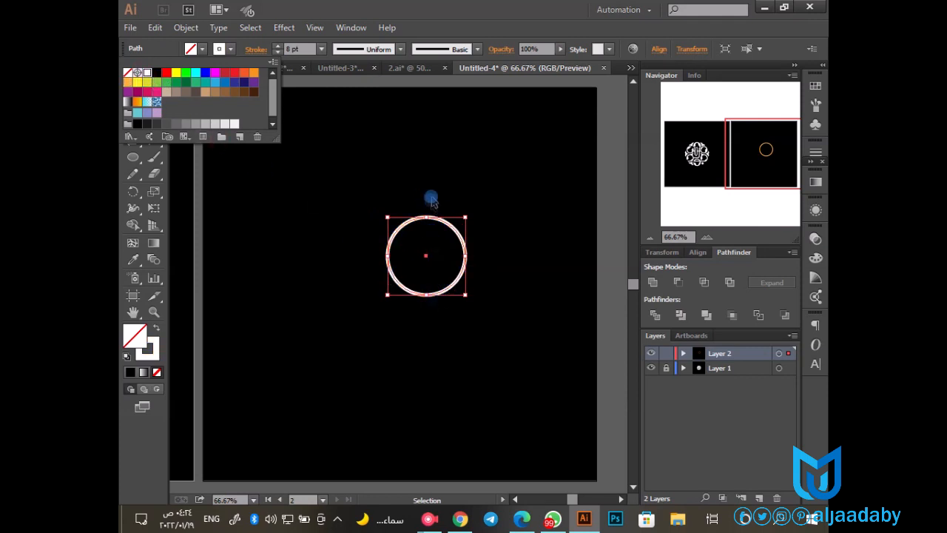
pyautogui.click(434, 194)
pyautogui.click(451, 202)
pyautogui.moveTo(455, 268); pyautogui.dragTo(389, 290)
# Step: Add a Transform effect to the circle with 6 copies and a 60° rotation angle, previewing the result
pyautogui.click(284, 27)
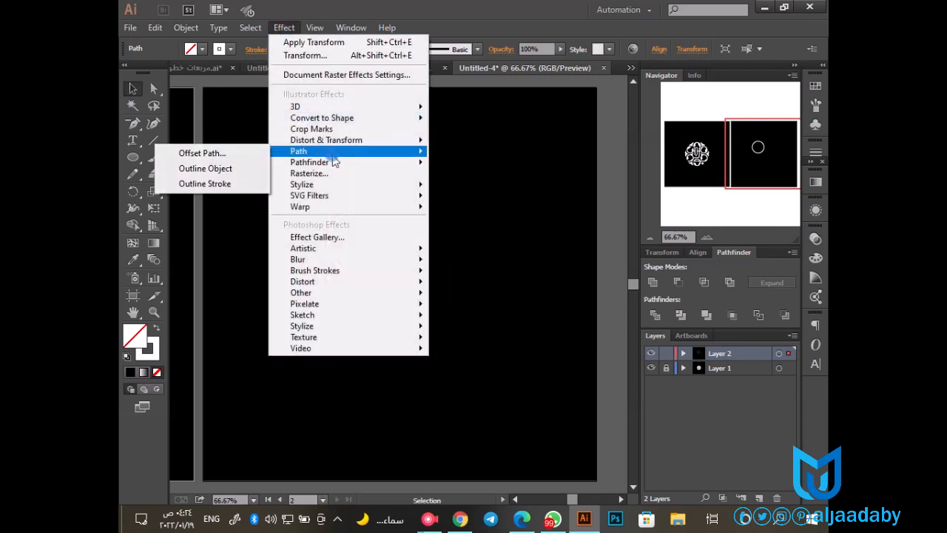
pyautogui.moveTo(336, 145)
pyautogui.click(215, 188)
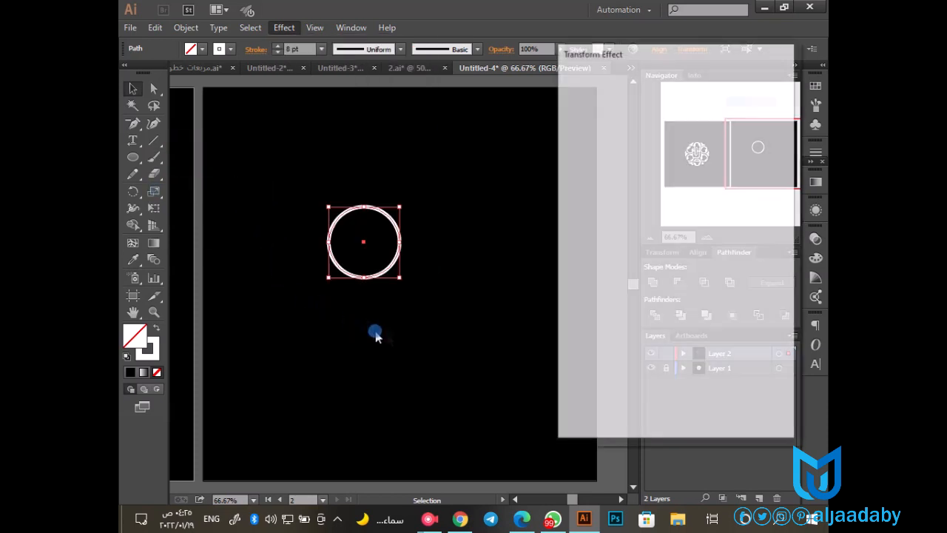
pyautogui.click(696, 366)
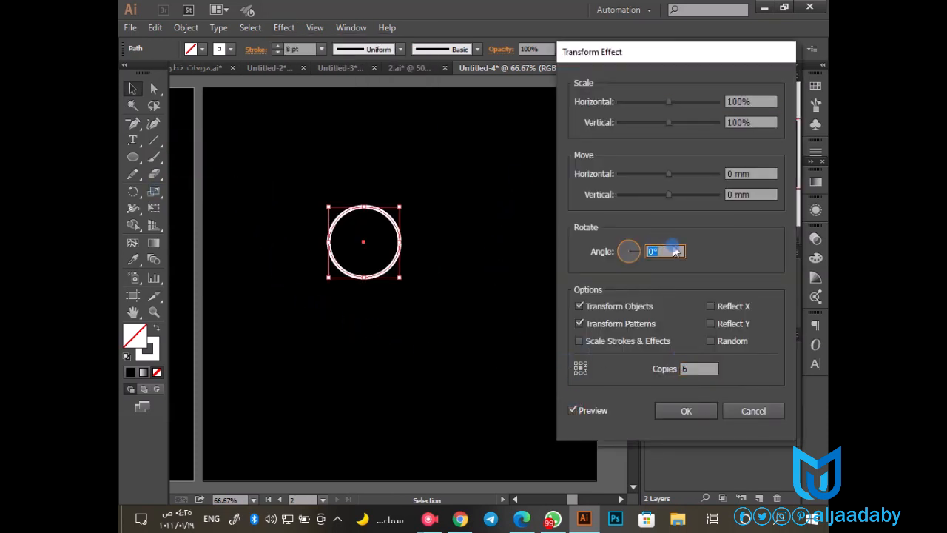
# Step: Set the Transform effect's vertical move to 65 mm and apply it to spread the circles into a ring
pyautogui.click(726, 195)
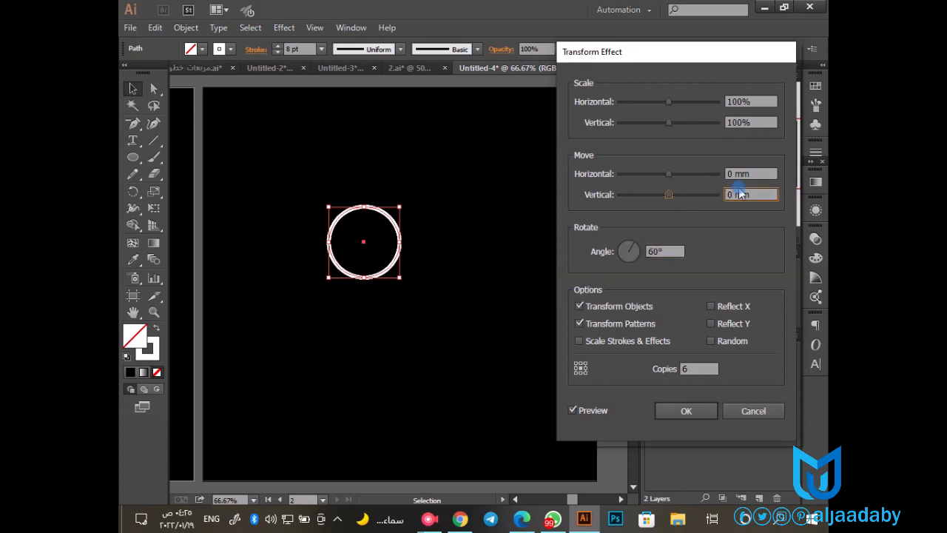
pyautogui.press('Up')
pyautogui.press('Up')
pyautogui.press('Up')
pyautogui.press('Up')
pyautogui.press('Up')
pyautogui.press('Up')
pyautogui.press('Up')
pyautogui.press('Up')
pyautogui.press('Up')
pyautogui.press('Up')
pyautogui.press('Up')
pyautogui.press('Up')
pyautogui.press('Up')
pyautogui.press('Up')
pyautogui.press('Up')
pyautogui.press('Up')
pyautogui.press('Up')
pyautogui.press('Up')
pyautogui.press('Up')
pyautogui.press('Up')
pyautogui.press('Up')
pyautogui.press('Up')
pyautogui.press('Up')
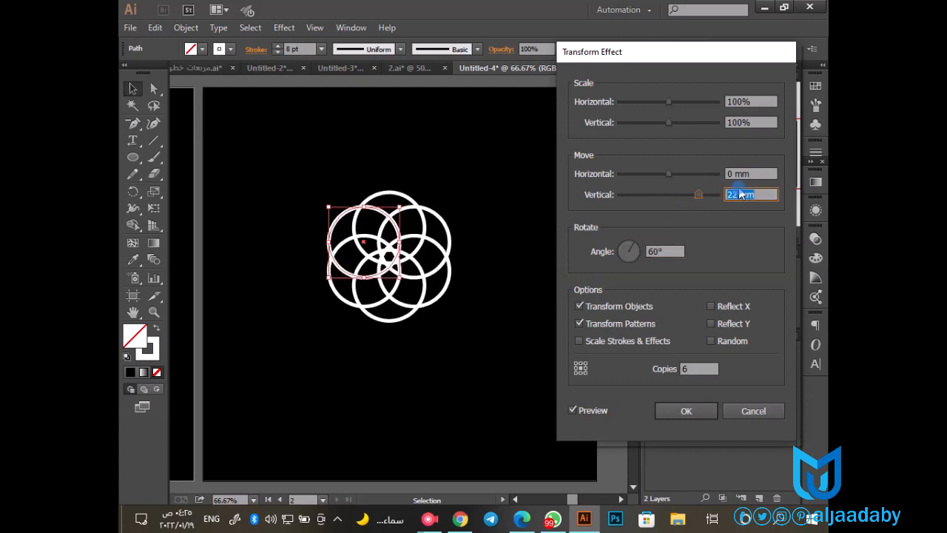
pyautogui.press('Up')
pyautogui.press('Up')
pyautogui.press('Up')
pyautogui.press('Up')
pyautogui.press('Up')
pyautogui.press('Up')
pyautogui.press('Up')
pyautogui.press('Up')
pyautogui.press('Up')
pyautogui.press('Up')
pyautogui.press('Up')
pyautogui.press('Up')
pyautogui.press('Up')
pyautogui.press('Up')
pyautogui.press('Up')
pyautogui.press('Up')
pyautogui.press('Up')
pyautogui.press('Up')
pyautogui.press('Up')
pyautogui.press('Up')
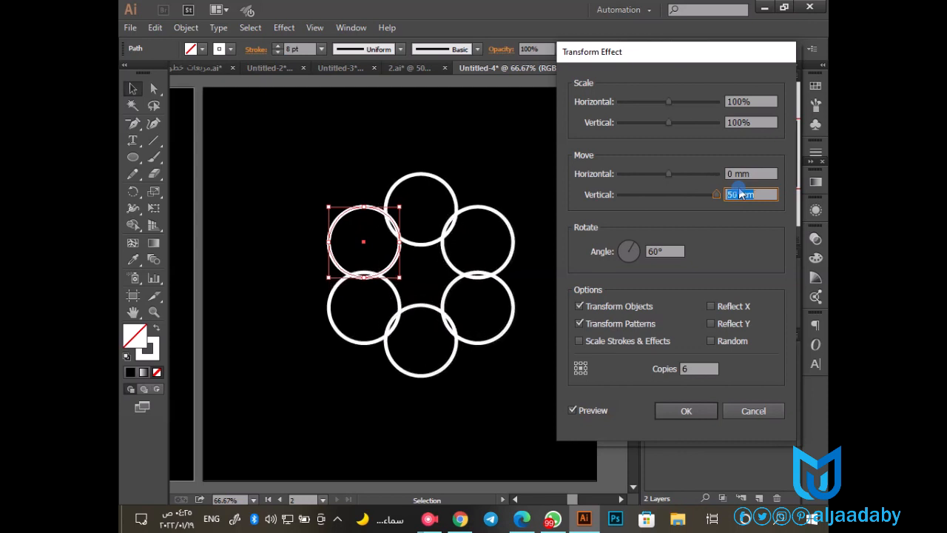
pyautogui.press('Up')
pyautogui.press('Up')
pyautogui.press('Up')
pyautogui.press('Up')
pyautogui.press('Up')
pyautogui.press('Up')
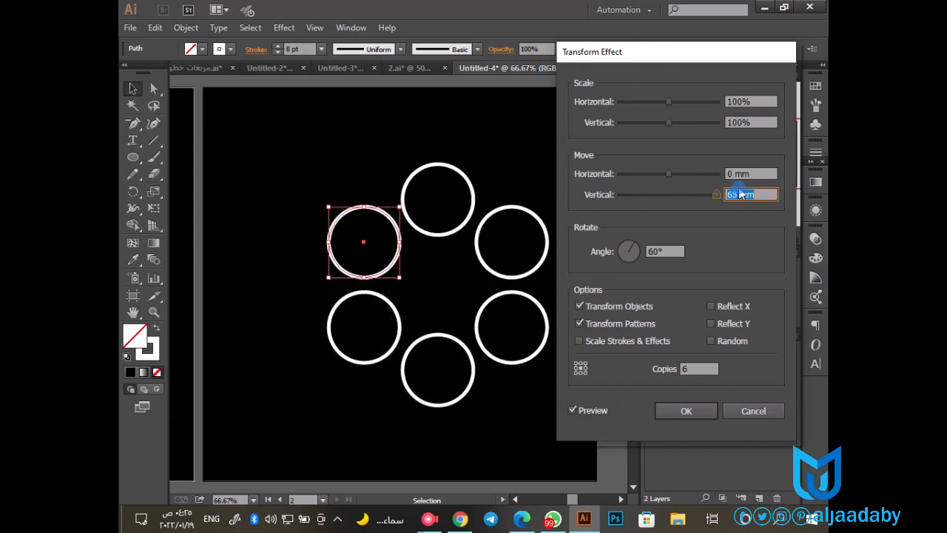
pyautogui.press('Down')
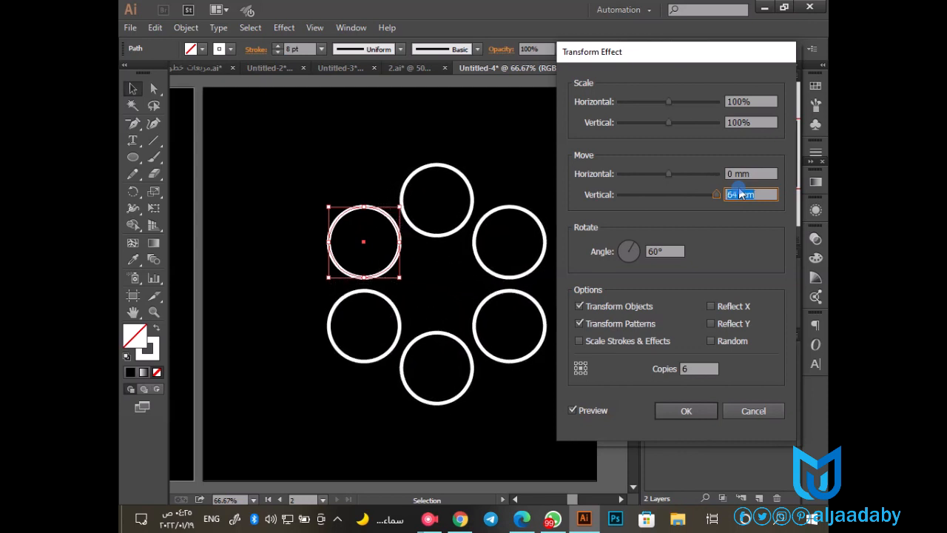
pyautogui.press('Up')
pyautogui.click(665, 412)
# Step: Move the ring of six circles to the center of the black artboard and deselect it
pyautogui.moveTo(366, 245); pyautogui.dragTo(308, 238)
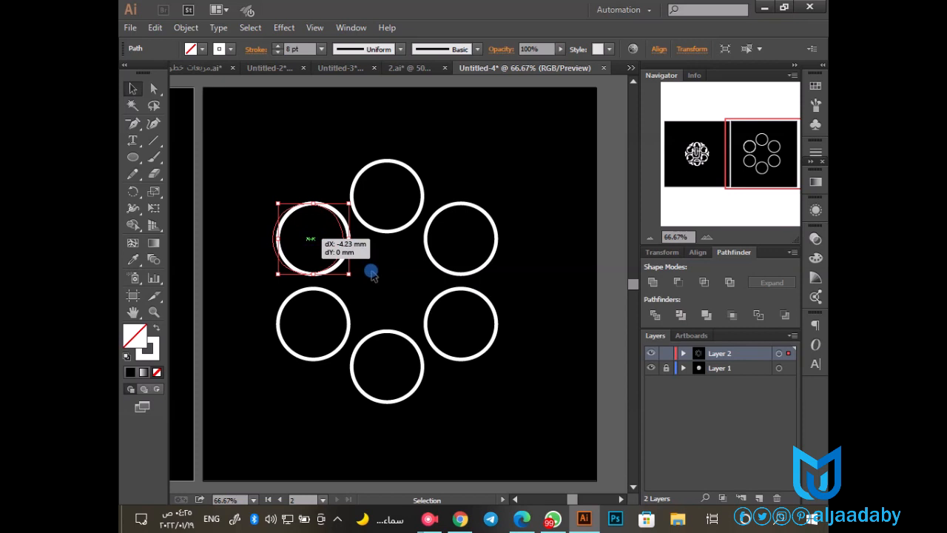
pyautogui.moveTo(373, 274); pyautogui.dragTo(374, 272)
pyautogui.click(376, 278)
# Step: Expand the appearance of the circle ring into separate editable circles
pyautogui.press('z')
pyautogui.moveTo(255, 140); pyautogui.dragTo(501, 383)
pyautogui.press('v')
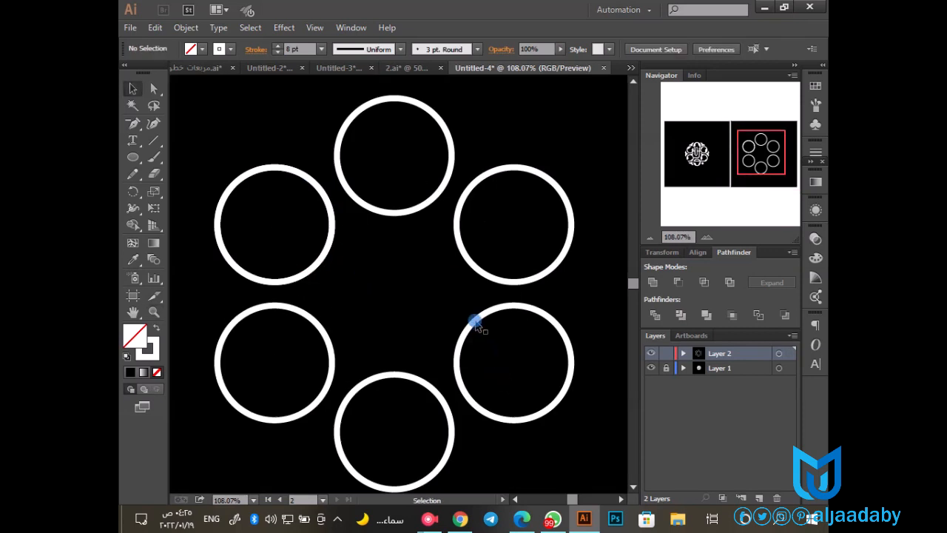
pyautogui.click(475, 323)
pyautogui.click(186, 28)
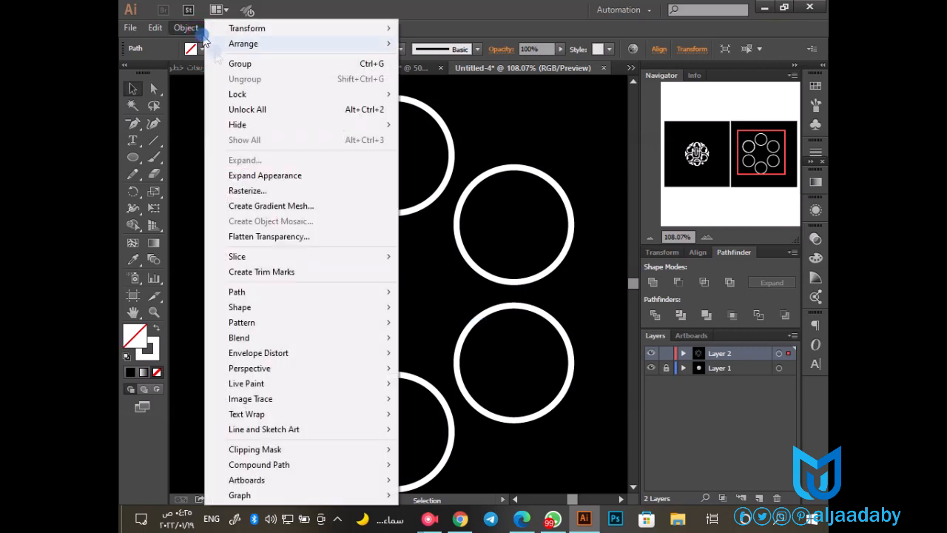
pyautogui.click(296, 175)
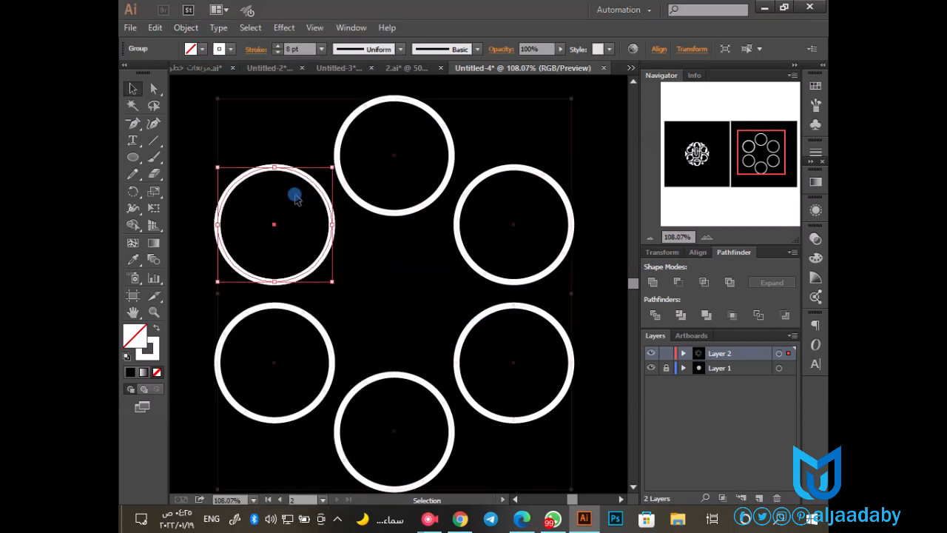
pyautogui.click(383, 275)
# Step: Paint a two-lobed leaf outline with the Paintbrush in the outer gap between the top and upper-left circles
pyautogui.moveTo(335, 203); pyautogui.dragTo(372, 291)
pyautogui.click(153, 157)
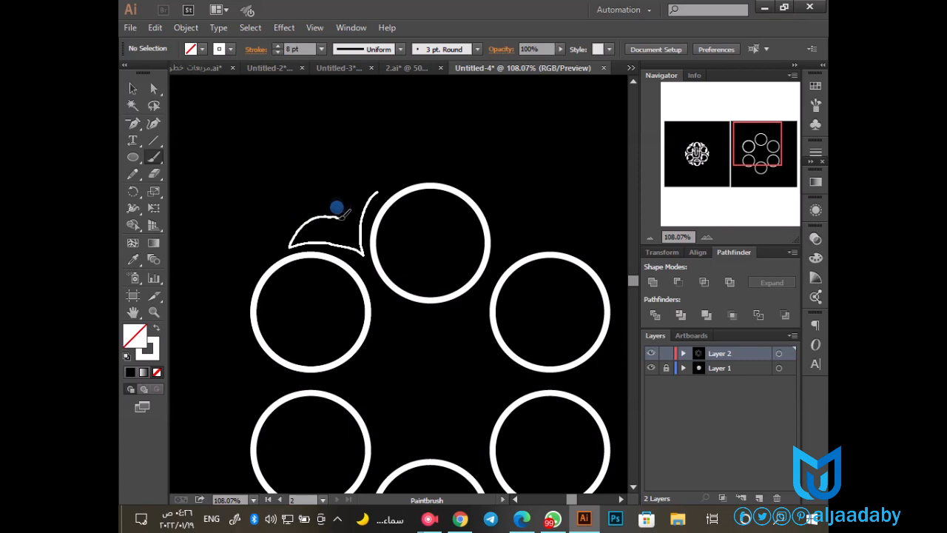
pyautogui.moveTo(369, 200); pyautogui.dragTo(370, 205)
# Step: Join the open end anchors at the leaf outline's upper tip to close the path
pyautogui.press('z')
pyautogui.moveTo(274, 163); pyautogui.dragTo(389, 271)
pyautogui.press('a')
pyautogui.moveTo(544, 183)
pyautogui.mouseDown()
pyautogui.moveTo(551, 186)
pyautogui.moveTo(525, 173)
pyautogui.moveTo(538, 182)
pyautogui.mouseUp()
pyautogui.rightClick(539, 182)
pyautogui.click(563, 277)
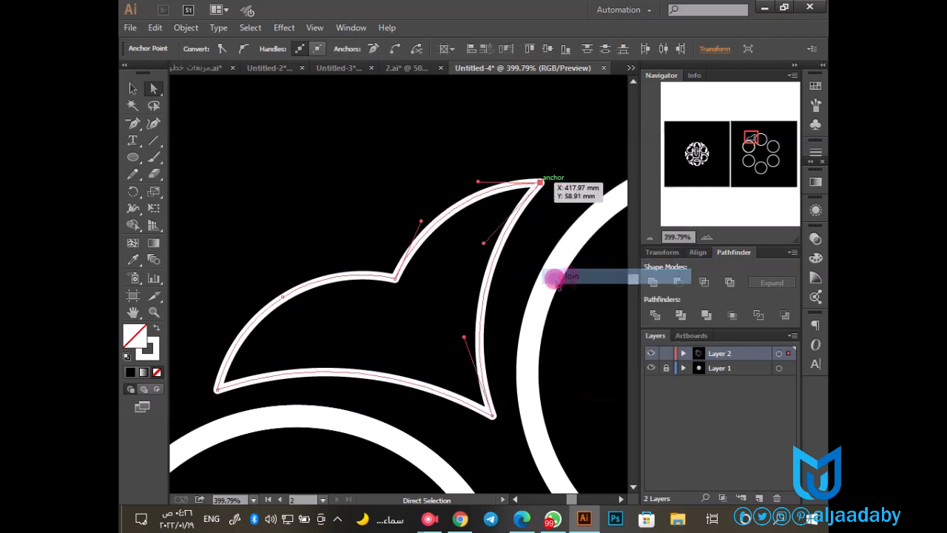
# Step: Adjust the curve handles of the leaf's upper lobe to make its outer edge bulge more
pyautogui.moveTo(421, 220); pyautogui.dragTo(406, 199)
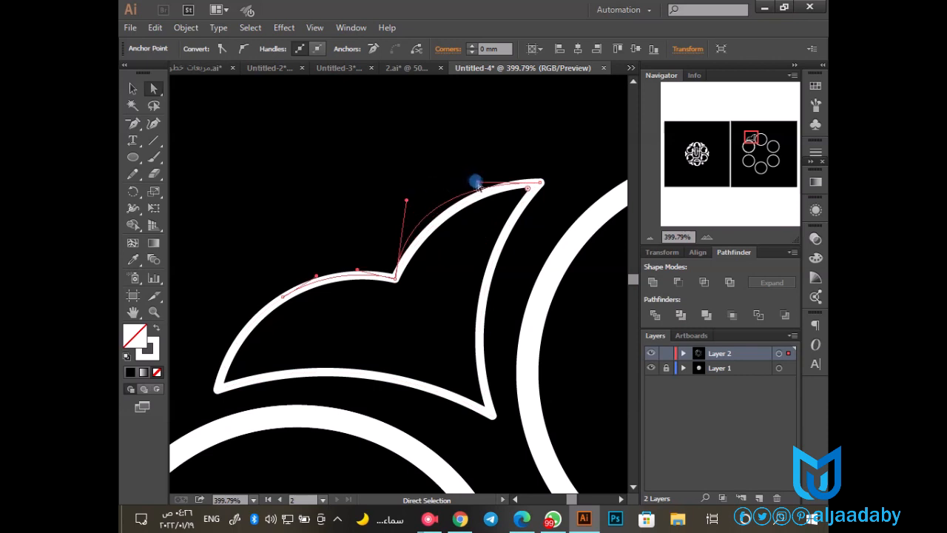
pyautogui.moveTo(478, 182); pyautogui.dragTo(473, 169)
pyautogui.click(453, 405)
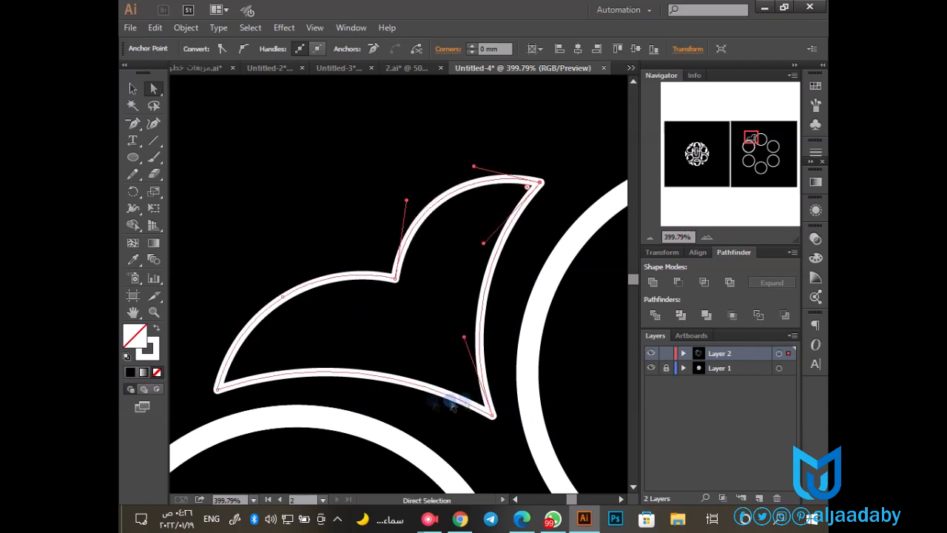
# Step: Raise the leaf's left tip, shift its bottom tip slightly down and left, and smooth the curves meeting at the bottom
pyautogui.moveTo(220, 389); pyautogui.dragTo(217, 376)
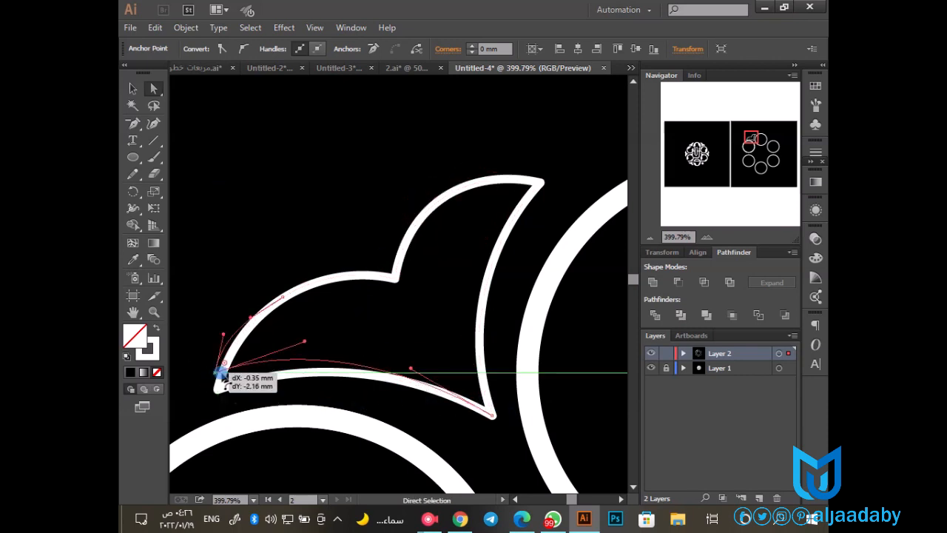
pyautogui.click(493, 415)
pyautogui.moveTo(492, 415); pyautogui.dragTo(487, 422)
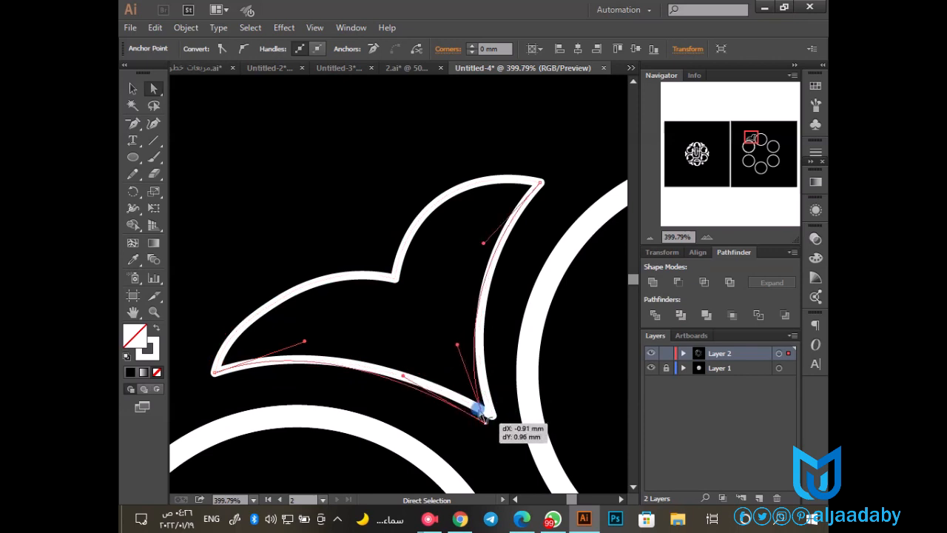
pyautogui.moveTo(457, 354); pyautogui.dragTo(460, 331)
pyautogui.moveTo(403, 376); pyautogui.dragTo(374, 335)
pyautogui.click(383, 295)
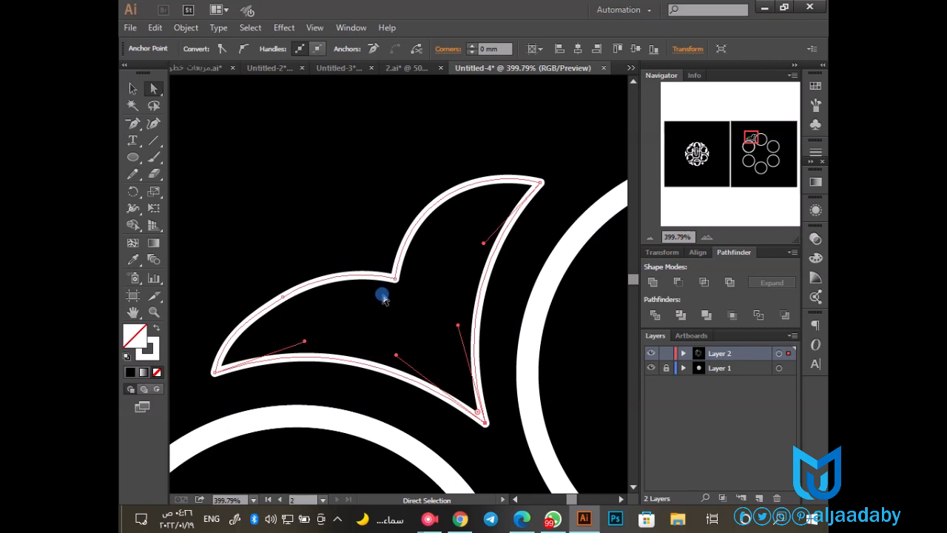
# Step: Nudge the notch anchor between the lobes, delete the extra anchor on the left lobe and round that lobe with its handles
pyautogui.moveTo(399, 270)
pyautogui.mouseDown()
pyautogui.moveTo(407, 254)
pyautogui.moveTo(390, 281)
pyautogui.mouseUp()
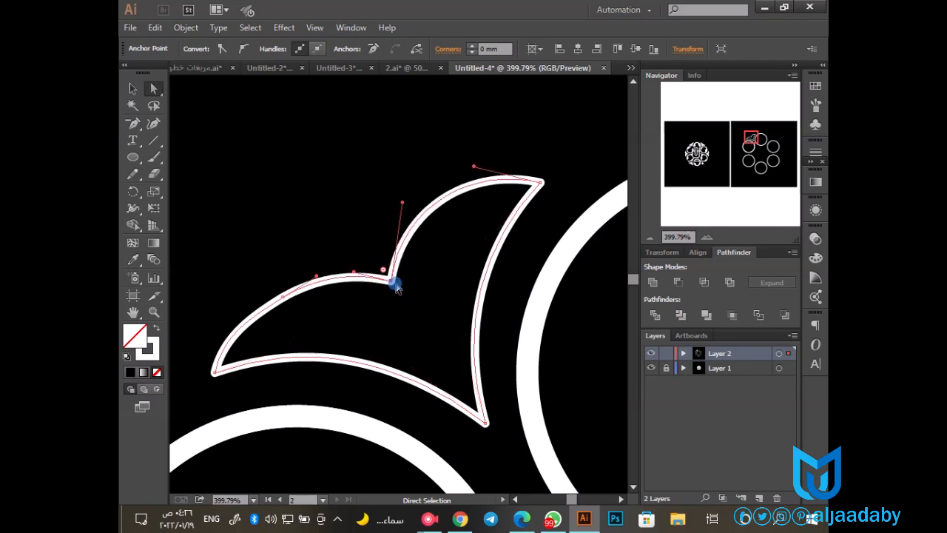
pyautogui.click(287, 297)
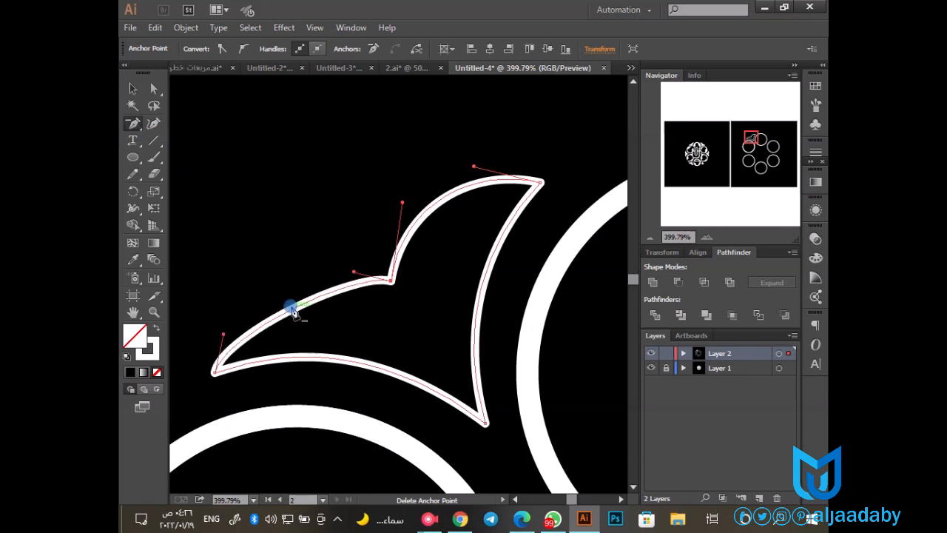
pyautogui.moveTo(225, 334); pyautogui.dragTo(205, 284)
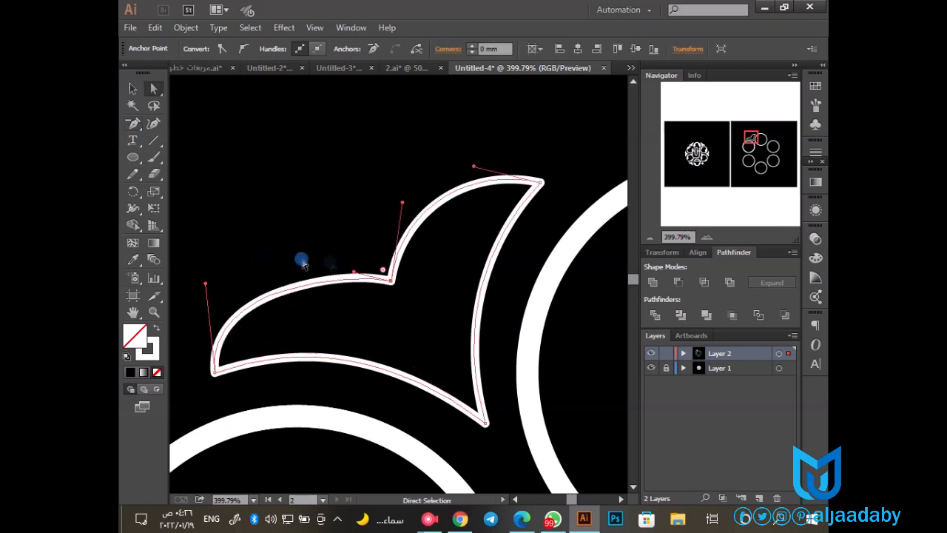
pyautogui.moveTo(351, 271); pyautogui.dragTo(304, 272)
pyautogui.moveTo(206, 283); pyautogui.dragTo(233, 283)
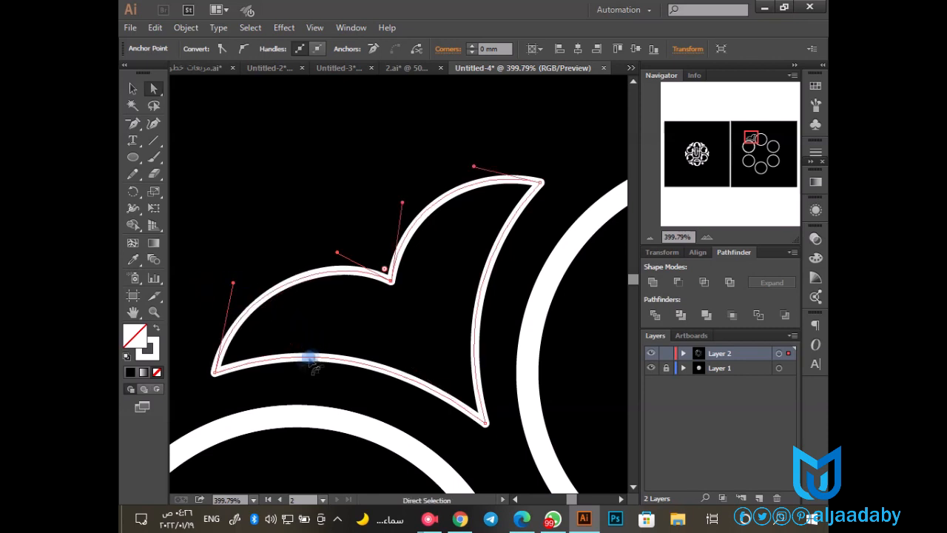
# Step: Adjust the curve handles of the leaf's bottom and inner right edges so both arch further into the shape
pyautogui.click(216, 373)
pyautogui.moveTo(306, 339); pyautogui.dragTo(303, 328)
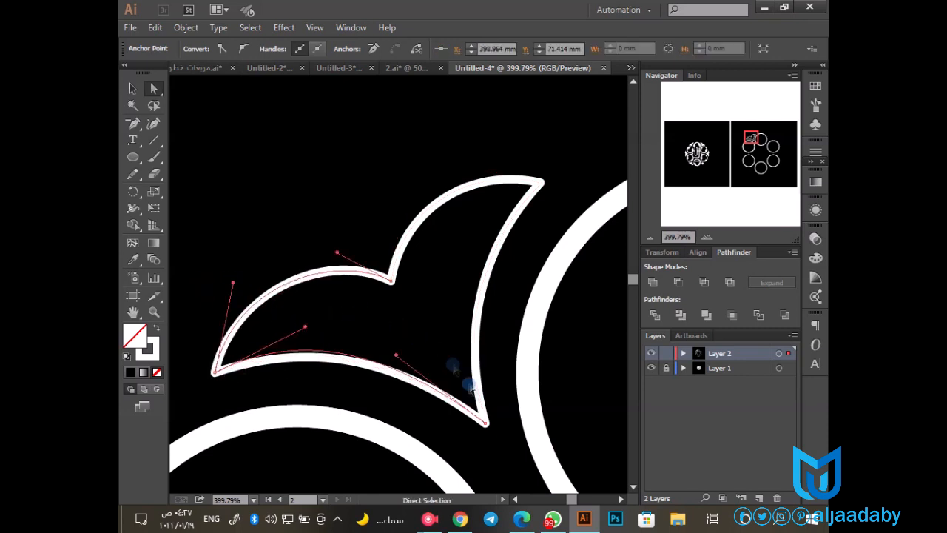
pyautogui.click(482, 309)
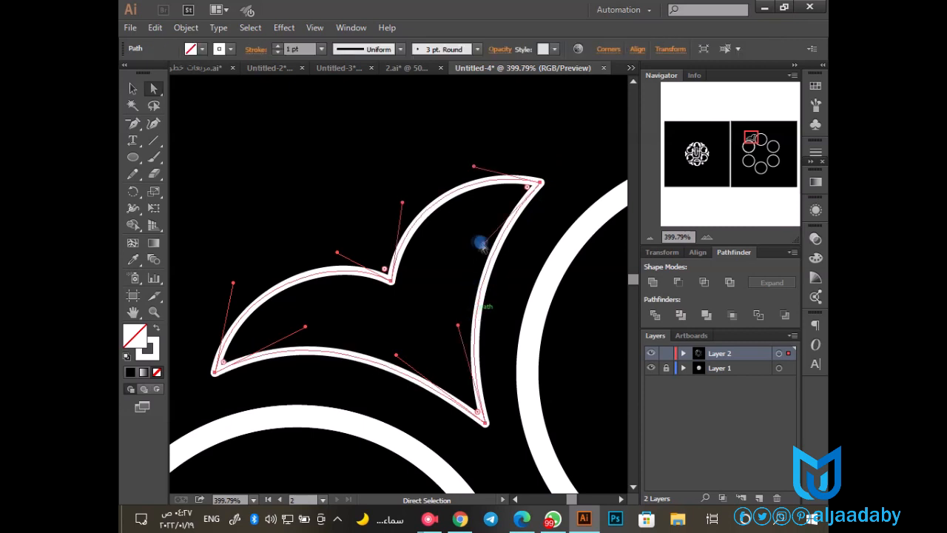
pyautogui.moveTo(555, 170); pyautogui.dragTo(540, 190)
pyautogui.moveTo(483, 243); pyautogui.dragTo(475, 236)
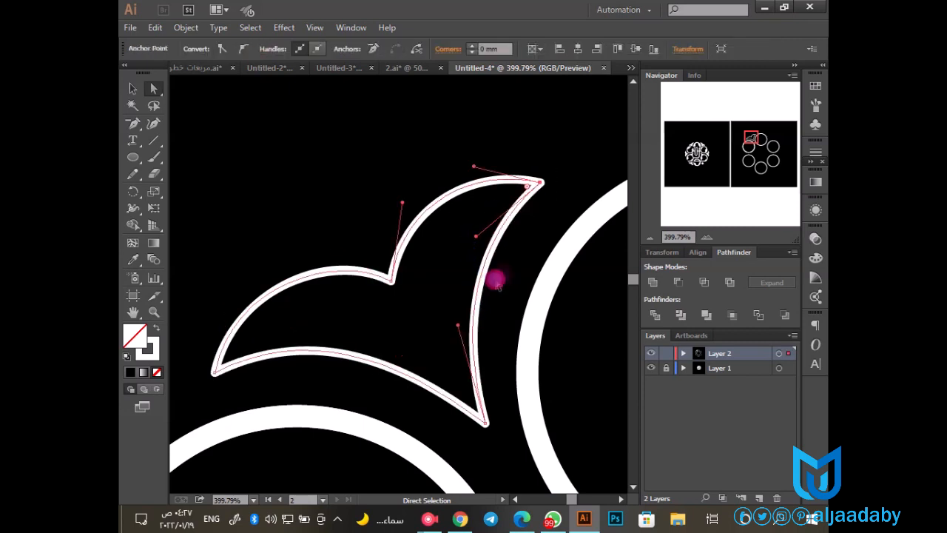
pyautogui.click(496, 281)
# Step: Swap the leaf outline's stroke and fill so it becomes a solid white shape without a stroke
pyautogui.click(650, 237)
pyautogui.click(649, 237)
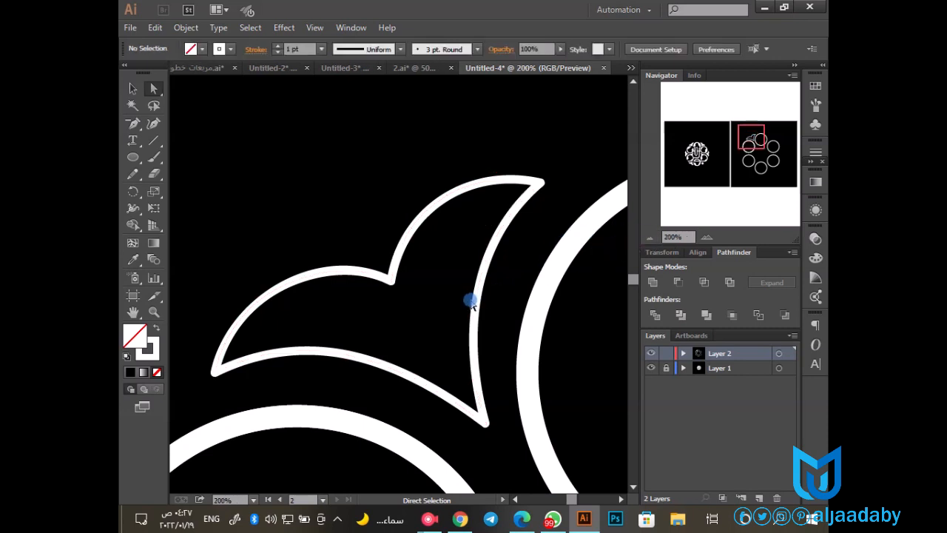
pyautogui.press('v')
pyautogui.moveTo(374, 258); pyautogui.dragTo(403, 297)
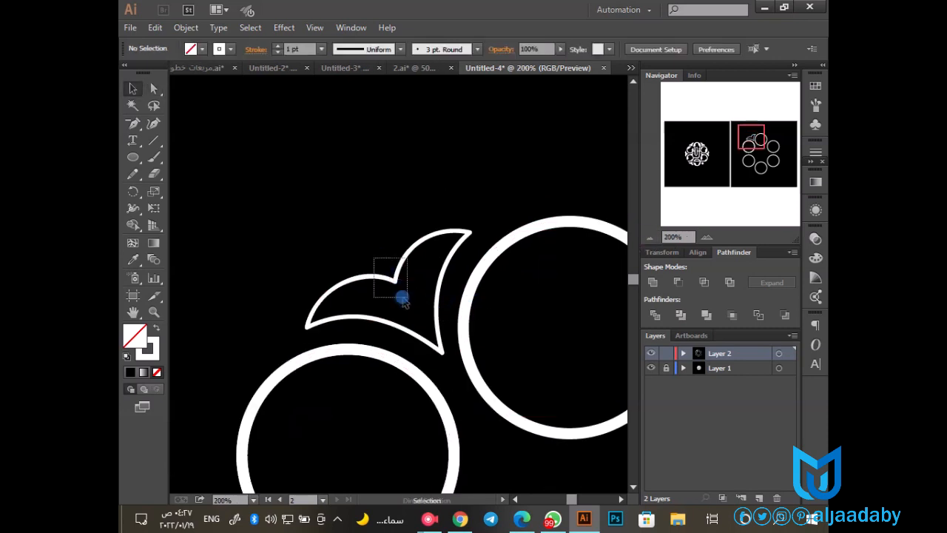
pyautogui.click(156, 328)
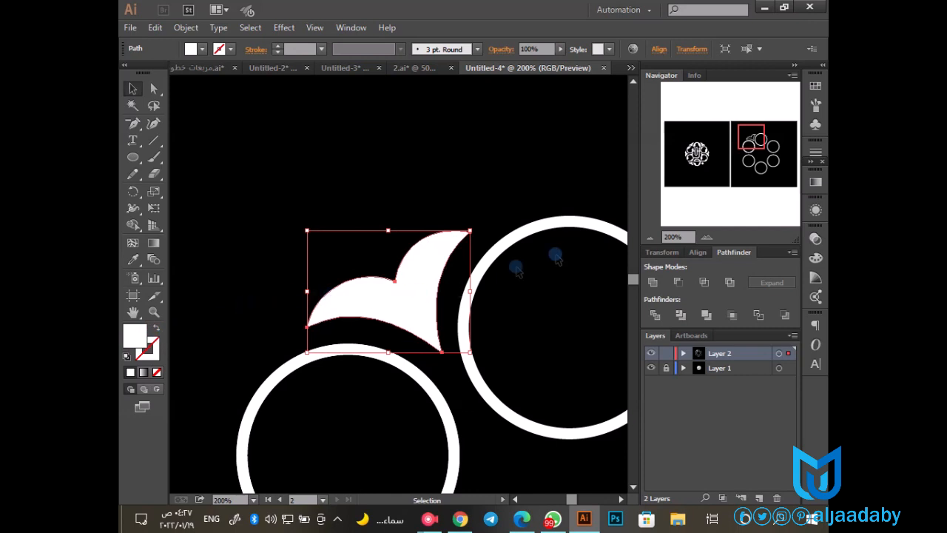
# Step: Add a Transform effect to the leaf with 6 copies and a 60° rotation angle, with preview on
pyautogui.click(650, 237)
pyautogui.click(649, 236)
pyautogui.click(649, 237)
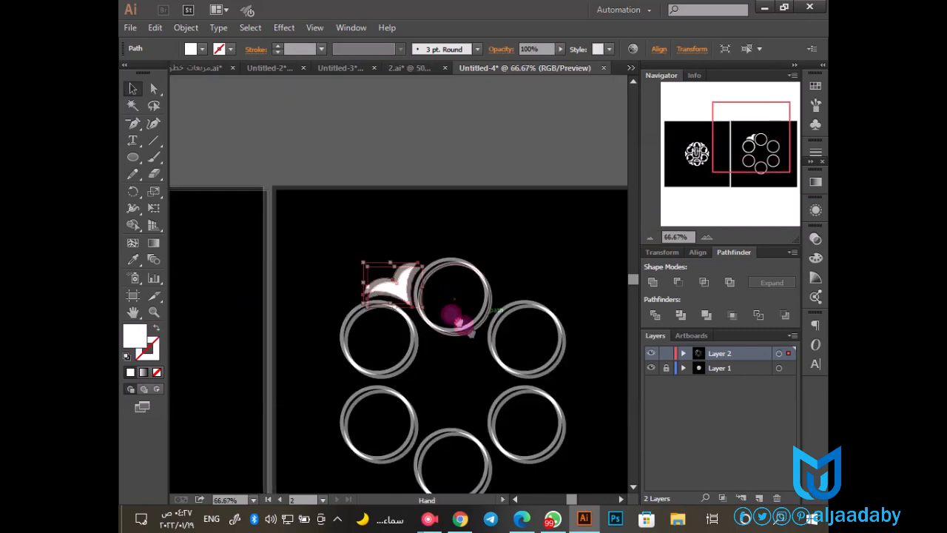
pyautogui.moveTo(461, 321); pyautogui.dragTo(412, 260)
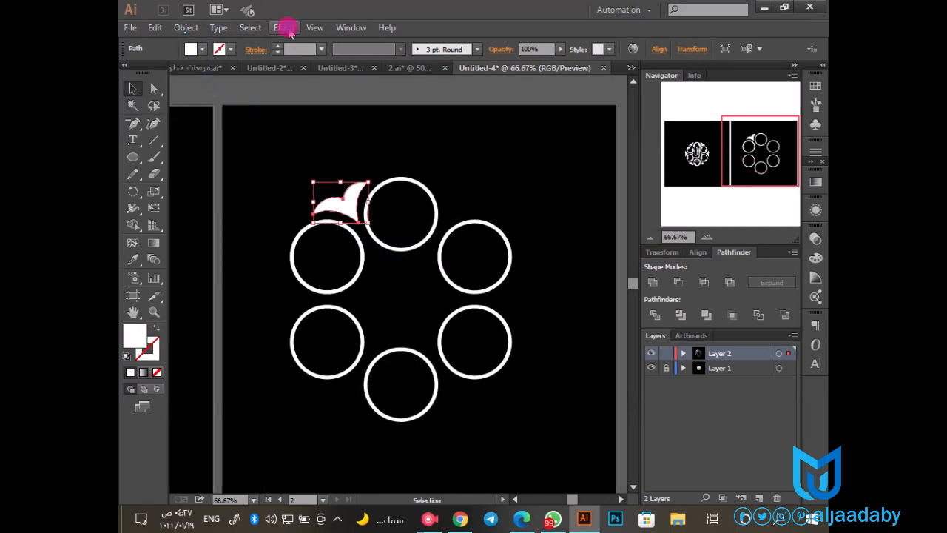
pyautogui.click(284, 27)
pyautogui.moveTo(355, 140)
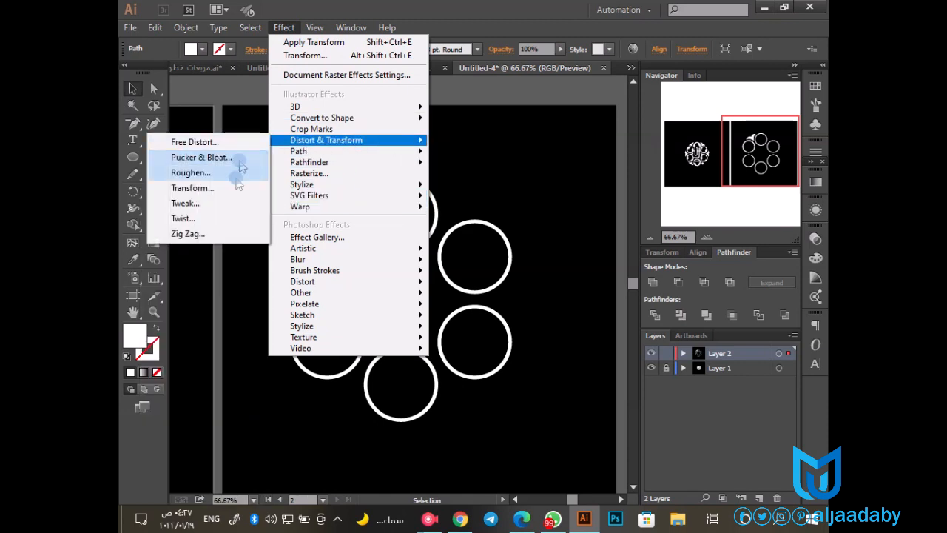
pyautogui.click(245, 184)
pyautogui.click(694, 368)
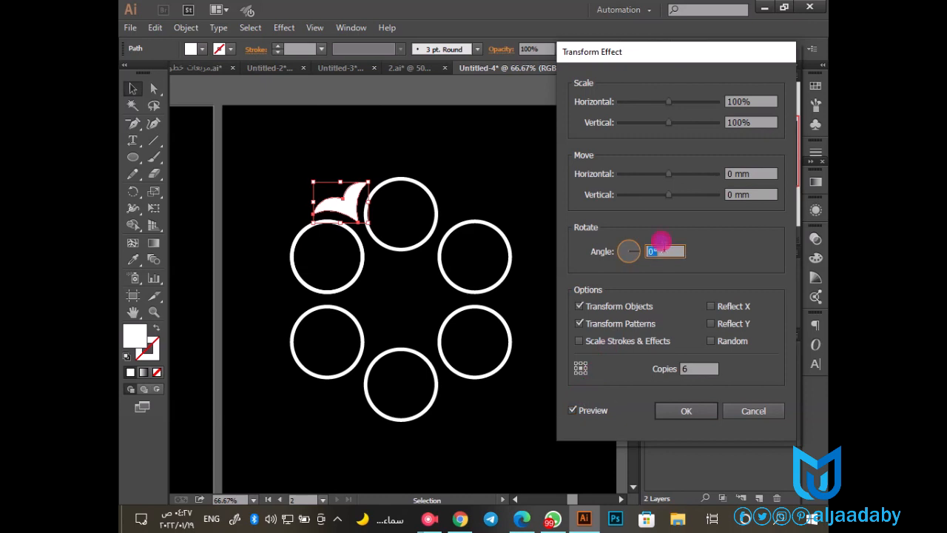
# Step: Offset the leaf copies around the ring with a vertical move of 77 mm and a horizontal move of -41 mm
pyautogui.click(731, 190)
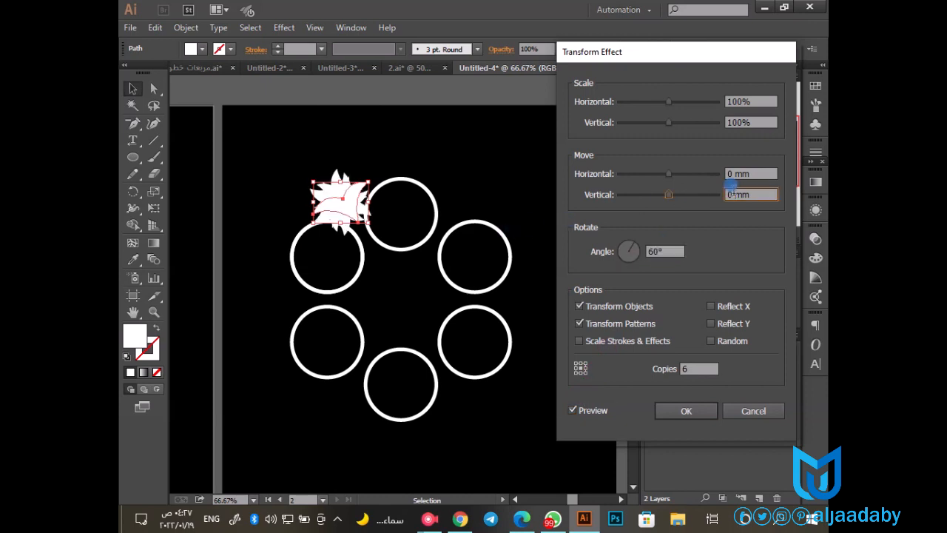
pyautogui.hotkey('shift', 'Up')
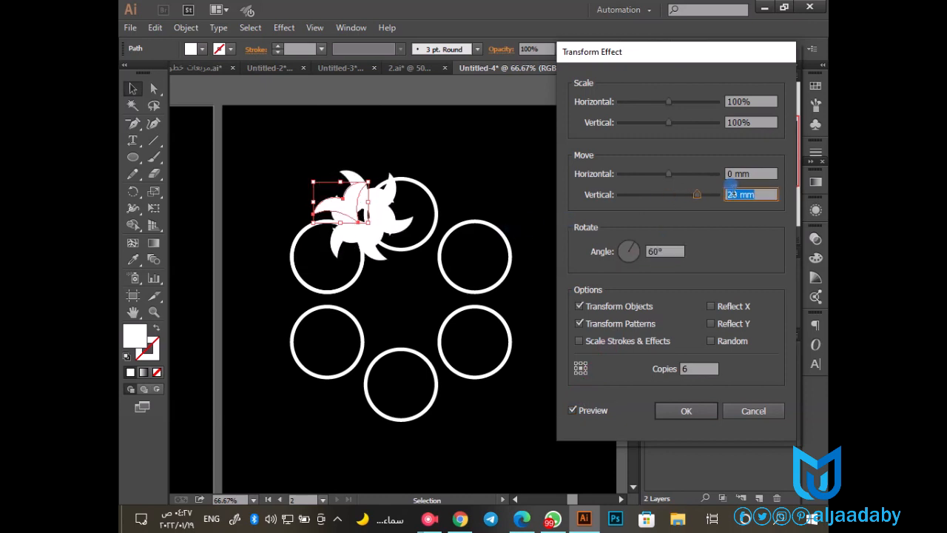
pyautogui.hotkey('shift', 'Up')
pyautogui.hotkey('shift', 'Up')
pyautogui.hotkey('shift', 'Up')
pyautogui.hotkey('shift', 'Up')
pyautogui.hotkey('shift', 'Up')
pyautogui.click(742, 171)
pyautogui.press('Down')
pyautogui.press('Down')
pyautogui.press('Down')
pyautogui.hotkey('shift', 'Down')
pyautogui.press('Down')
pyautogui.press('Down')
pyautogui.press('Down')
pyautogui.scroll(-20, 745, 167)
pyautogui.scroll(-5, 744, 166)
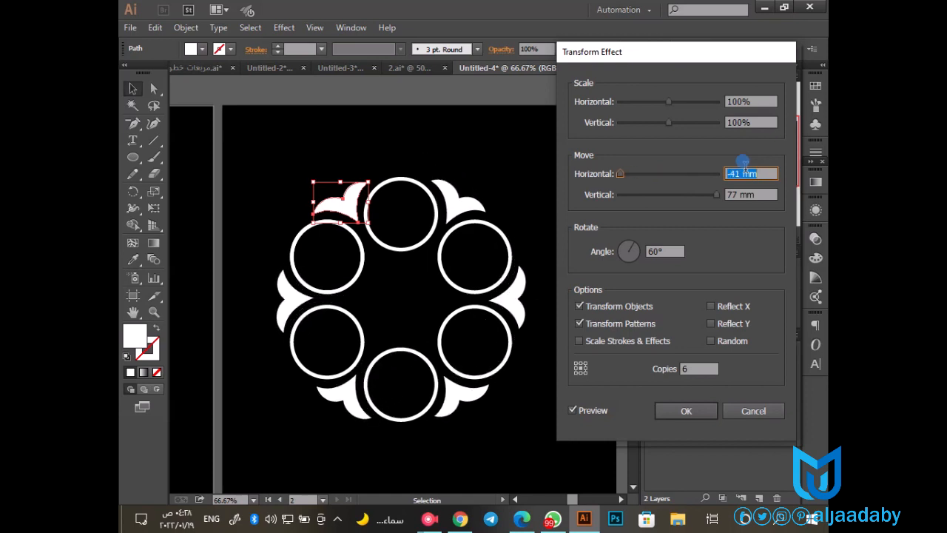
# Step: Fine-tune the effect's moves to 79 mm vertical and -42 mm horizontal and apply the Transform effect
pyautogui.click(744, 193)
pyautogui.scroll(2, 747, 192)
pyautogui.click(745, 172)
pyautogui.scroll(2, 747, 168)
pyautogui.scroll(-2, 747, 169)
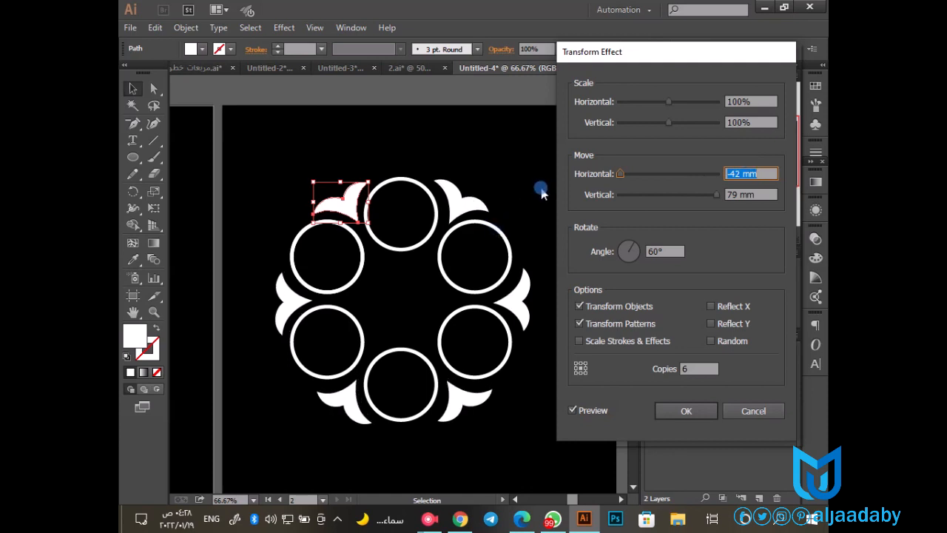
pyautogui.click(669, 411)
# Step: Rotate and nudge the original leaf slightly to fit the gap between the top and upper-left circles
pyautogui.press('z')
pyautogui.moveTo(290, 173); pyautogui.dragTo(538, 421)
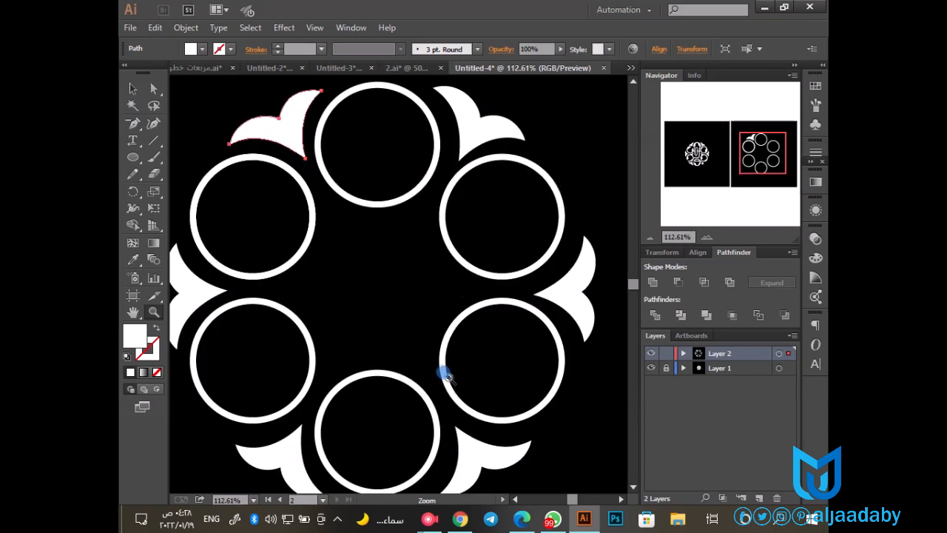
pyautogui.press('v')
pyautogui.moveTo(323, 119); pyautogui.dragTo(341, 163)
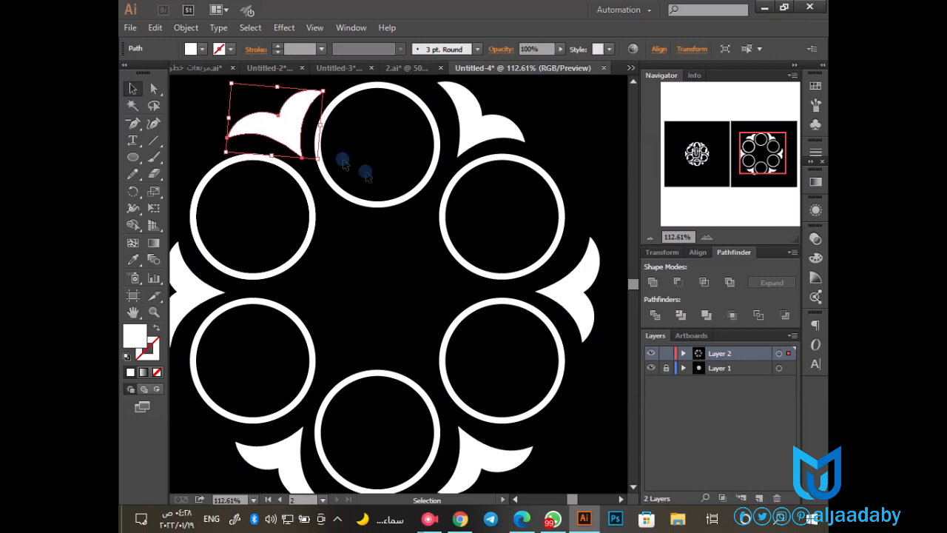
# Step: Expand the appearance of the leaf so its rotated copies become real shapes
pyautogui.click(652, 237)
pyautogui.click(650, 237)
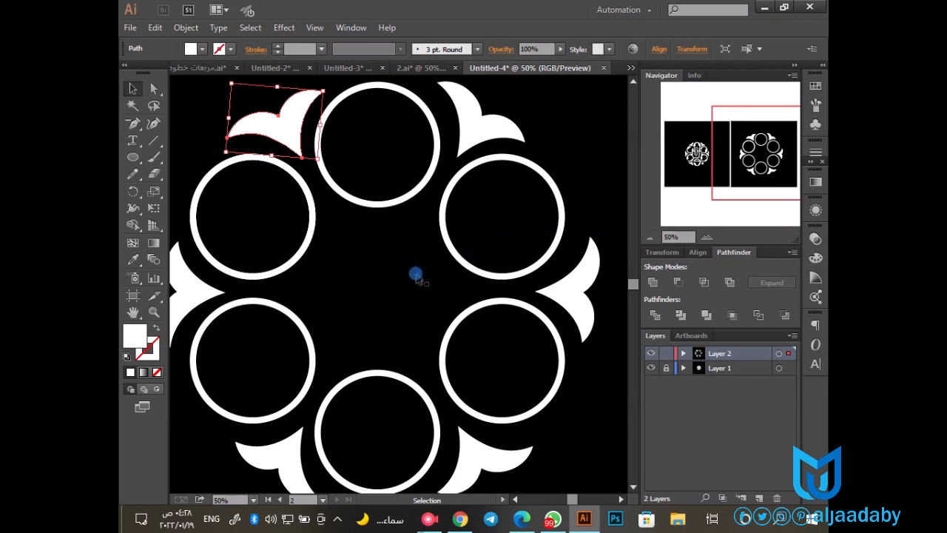
pyautogui.click(241, 99)
pyautogui.click(339, 212)
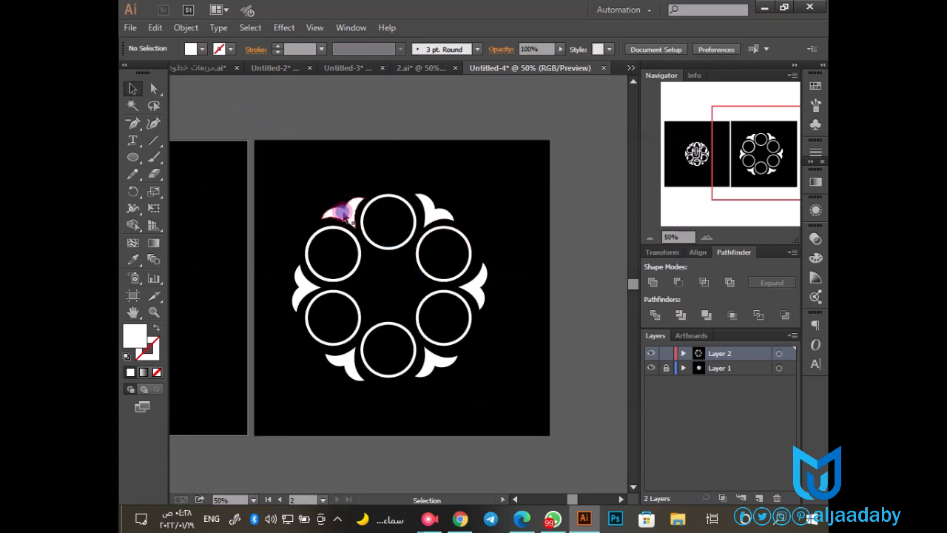
pyautogui.click(186, 27)
pyautogui.click(262, 184)
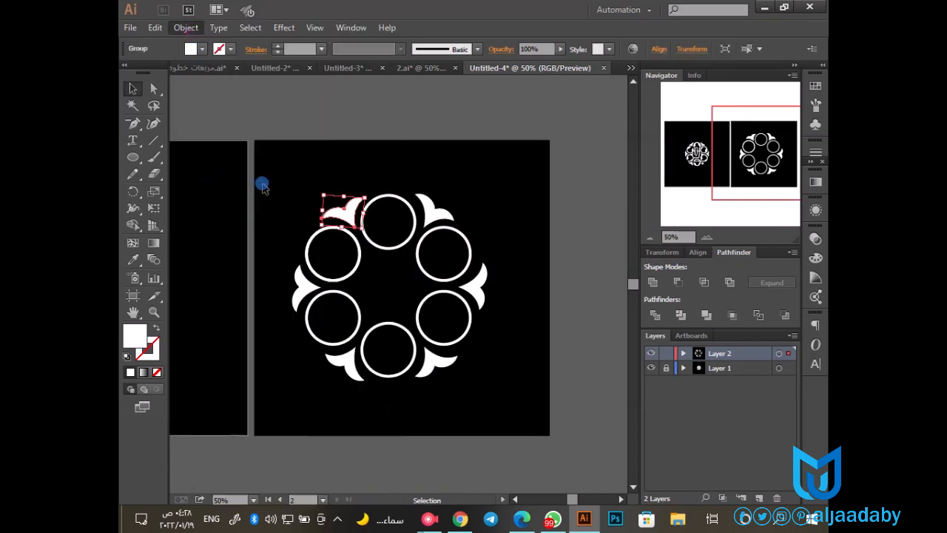
# Step: Duplicate the circle group inside Layer 2, then hide and lock one copy as a backup
pyautogui.click(365, 235)
pyautogui.click(384, 251)
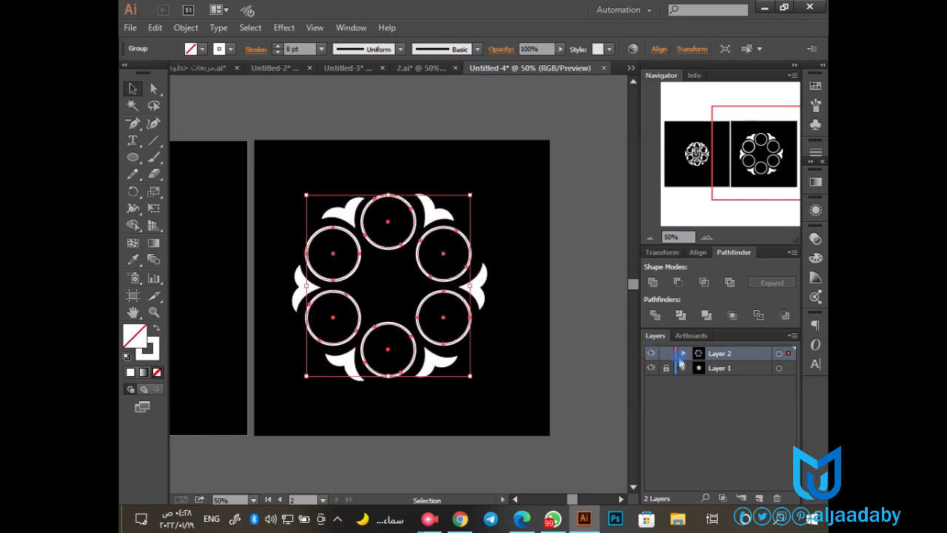
pyautogui.click(683, 353)
pyautogui.moveTo(743, 382); pyautogui.dragTo(759, 497)
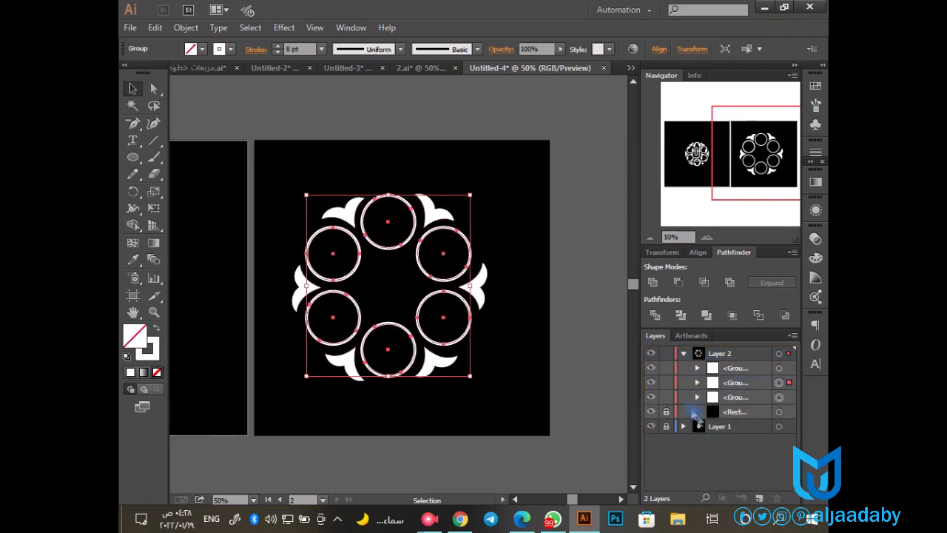
pyautogui.click(650, 397)
# Step: Expand the visible circle group and clear the selection
pyautogui.click(199, 29)
pyautogui.click(271, 158)
pyautogui.click(559, 335)
pyautogui.click(456, 403)
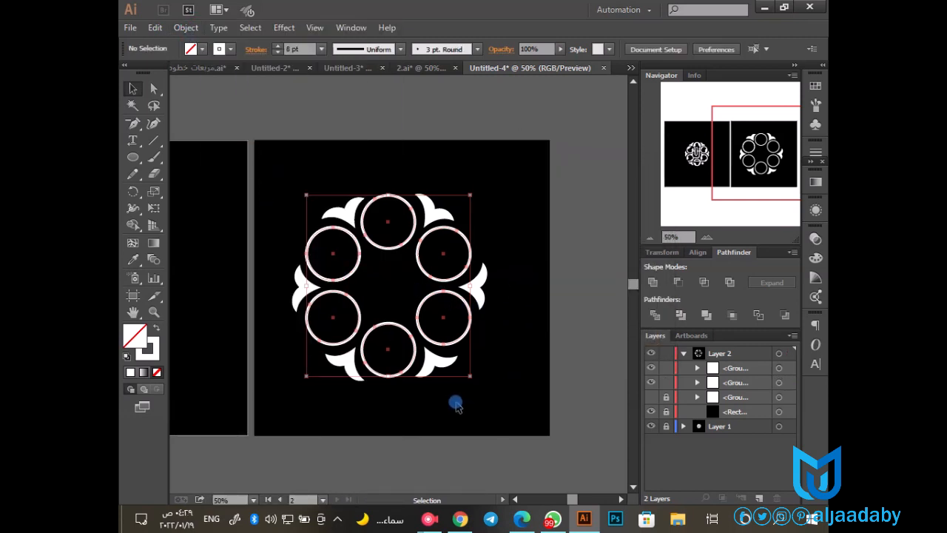
# Step: Draw a vertical line inside the ring and make two parallel copies to its left, spaced about 17 mm apart
pyautogui.press('z')
pyautogui.moveTo(235, 151); pyautogui.dragTo(525, 392)
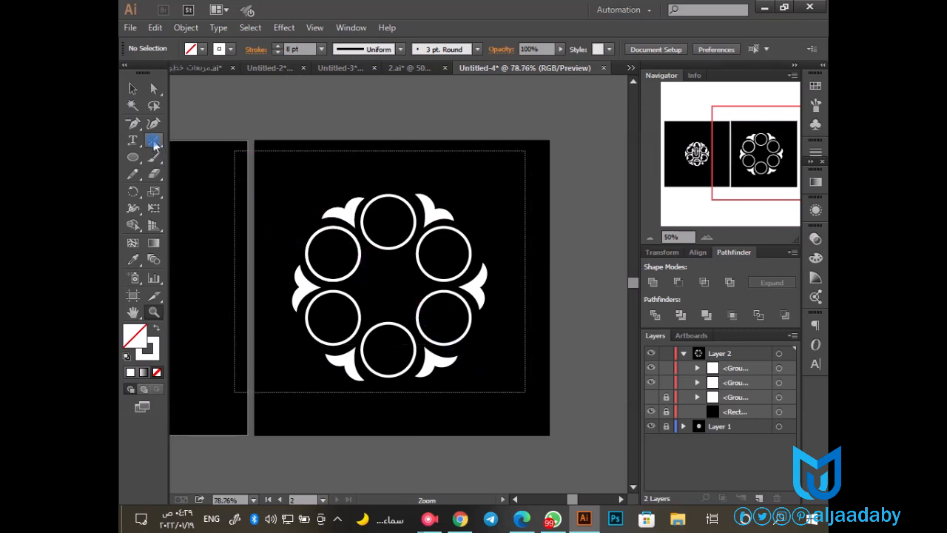
pyautogui.click(154, 142)
pyautogui.moveTo(440, 218); pyautogui.dragTo(441, 354)
pyautogui.press('v')
pyautogui.moveTo(439, 280); pyautogui.dragTo(417, 289)
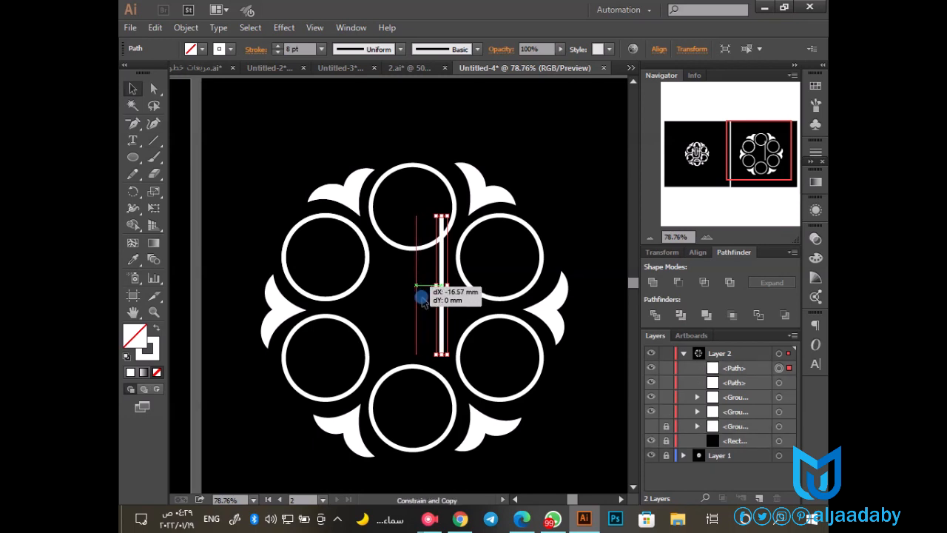
pyautogui.hotkey('ctrl', 'd')
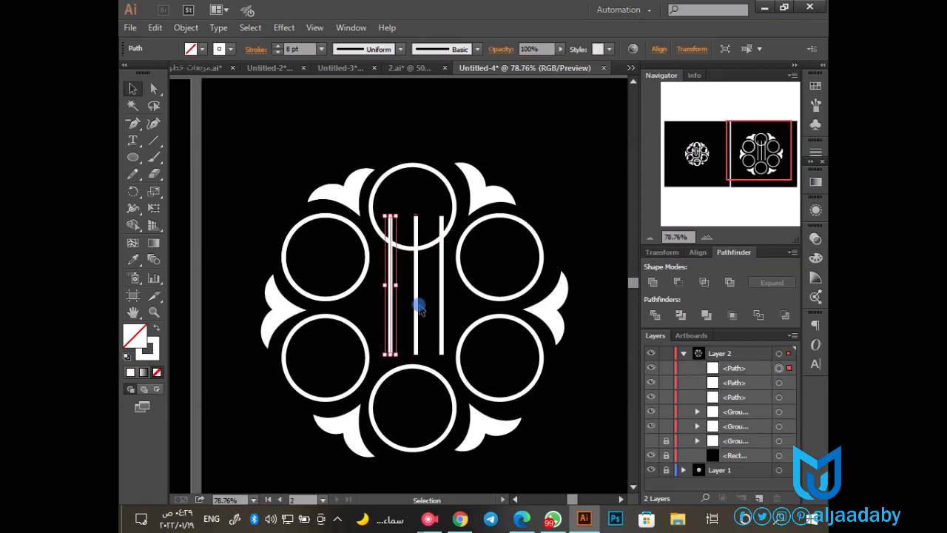
# Step: Draw a horizontal line about 53 mm long at the verticals' lower ends and one about 72 mm long level with the upper side circles' centres
pyautogui.click(153, 141)
pyautogui.moveTo(368, 354)
pyautogui.mouseDown()
pyautogui.moveTo(444, 342)
pyautogui.moveTo(444, 354)
pyautogui.mouseUp()
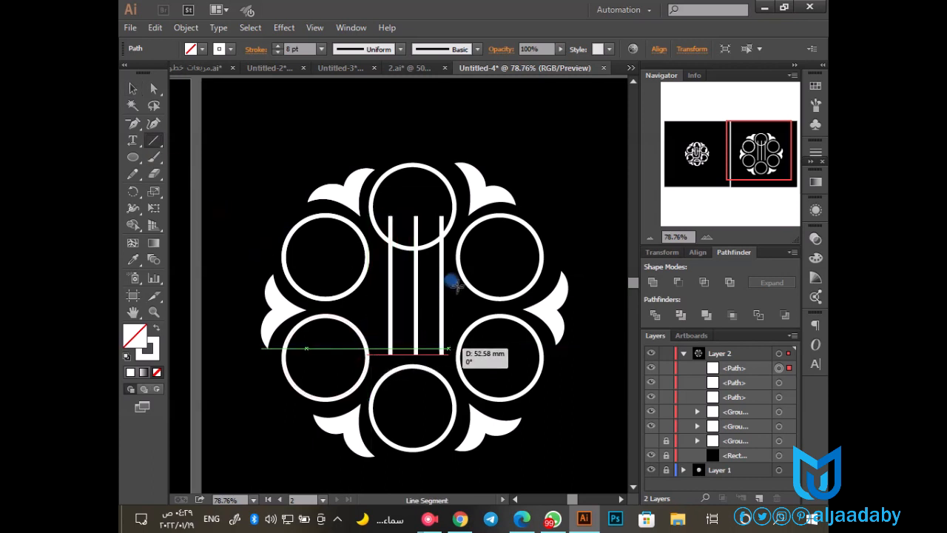
pyautogui.moveTo(500, 257); pyautogui.dragTo(357, 256)
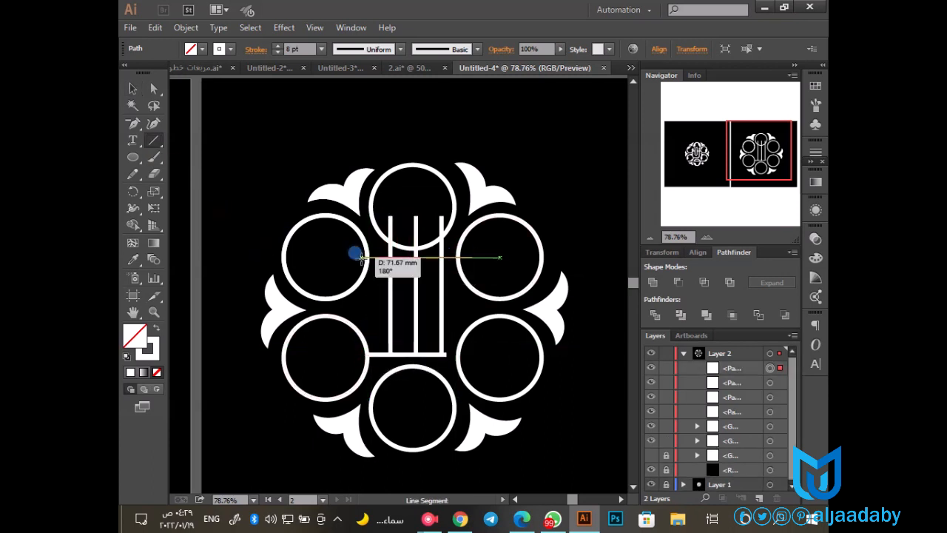
# Step: Draw a short horizontal line across the left two verticals and a longer one across the bottom circle to the lower-right circle's base
pyautogui.moveTo(327, 309); pyautogui.dragTo(426, 305)
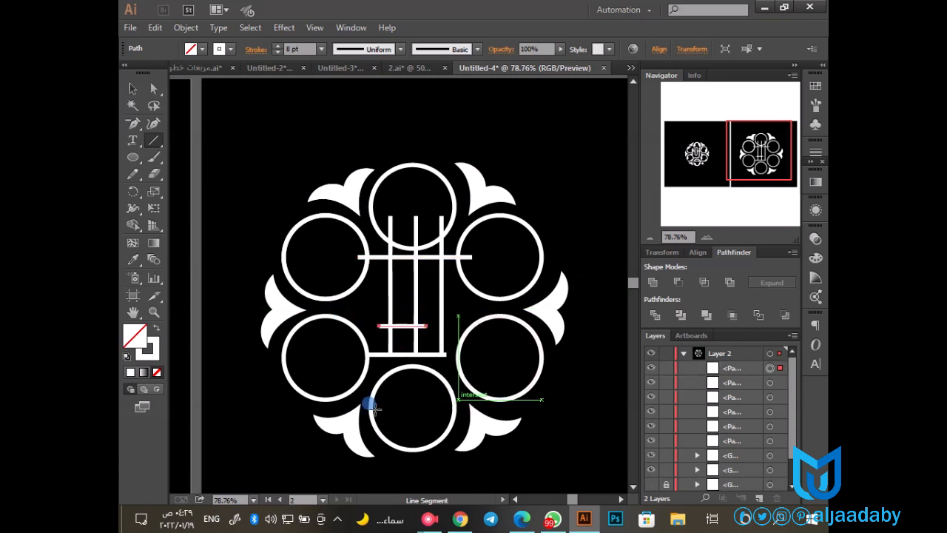
pyautogui.moveTo(362, 398); pyautogui.dragTo(472, 396)
pyautogui.moveTo(500, 397); pyautogui.dragTo(500, 399)
pyautogui.press('b')
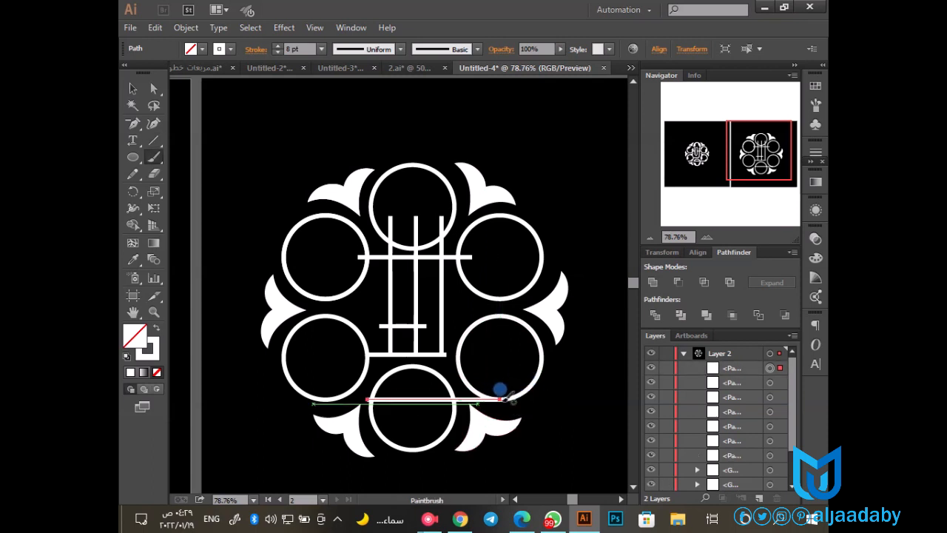
# Step: Extend the rightmost vertical line slightly below the horizontal line at its foot
pyautogui.click(133, 88)
pyautogui.click(438, 332)
pyautogui.moveTo(441, 354); pyautogui.dragTo(441, 362)
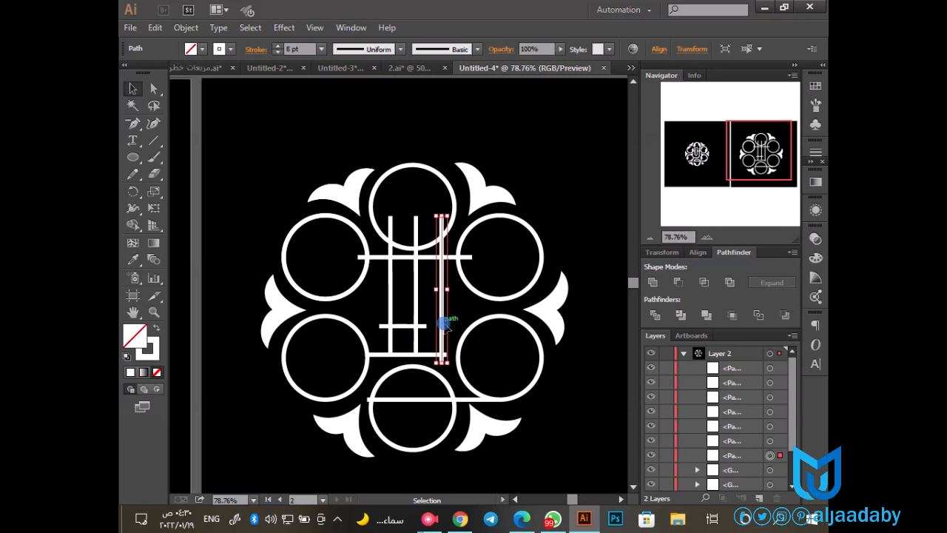
# Step: Select the leaf group and lock it in Layer 2
pyautogui.moveTo(292, 159); pyautogui.dragTo(353, 185)
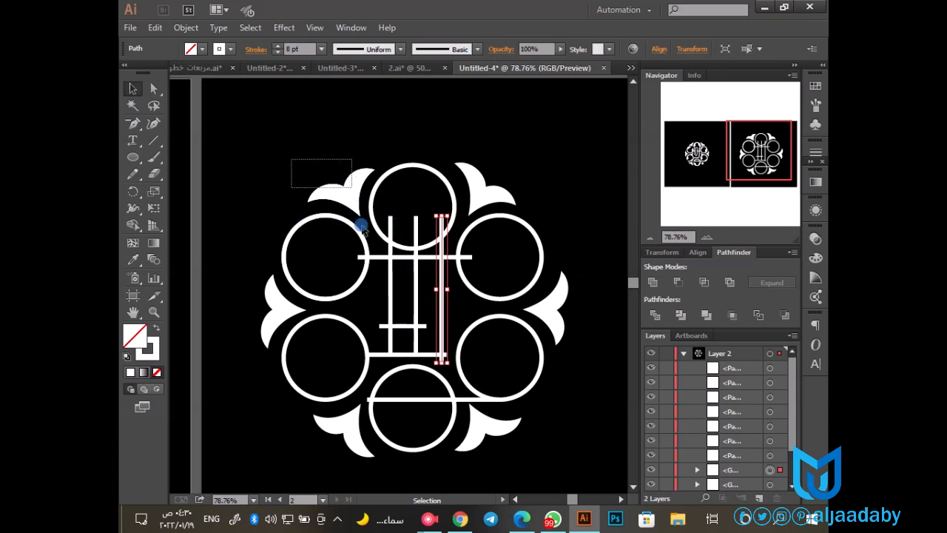
pyautogui.click(691, 472)
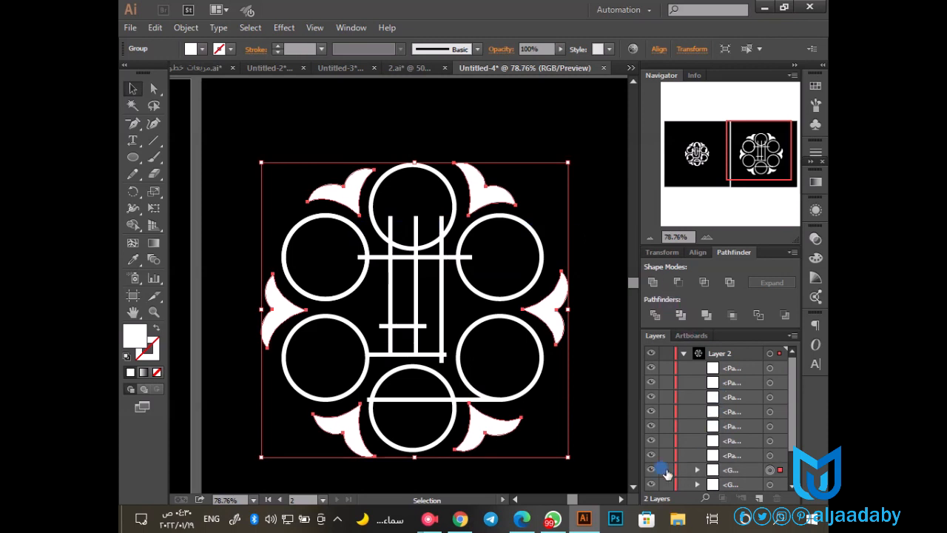
pyautogui.click(666, 470)
# Step: Group all the circles and inner lines together and expand the group
pyautogui.moveTo(242, 139); pyautogui.dragTo(560, 446)
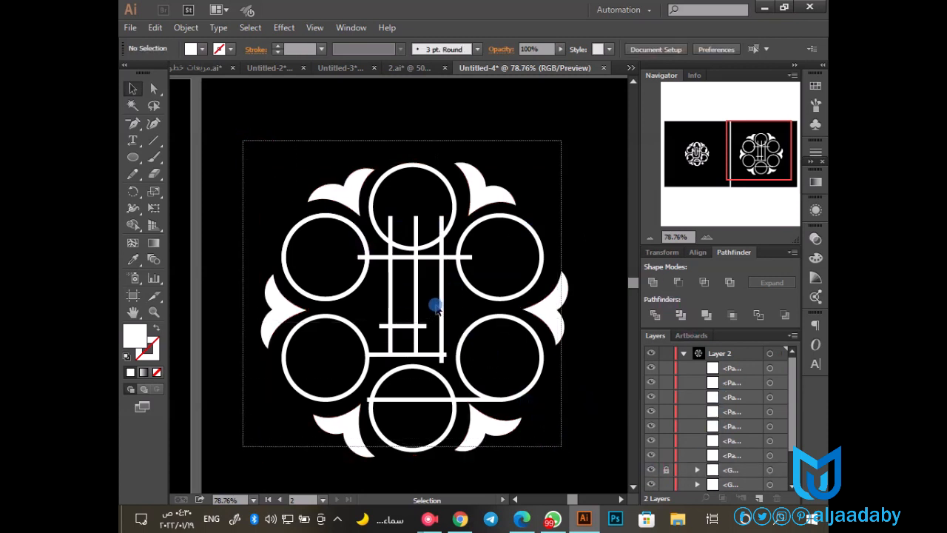
pyautogui.rightClick(432, 307)
pyautogui.click(474, 372)
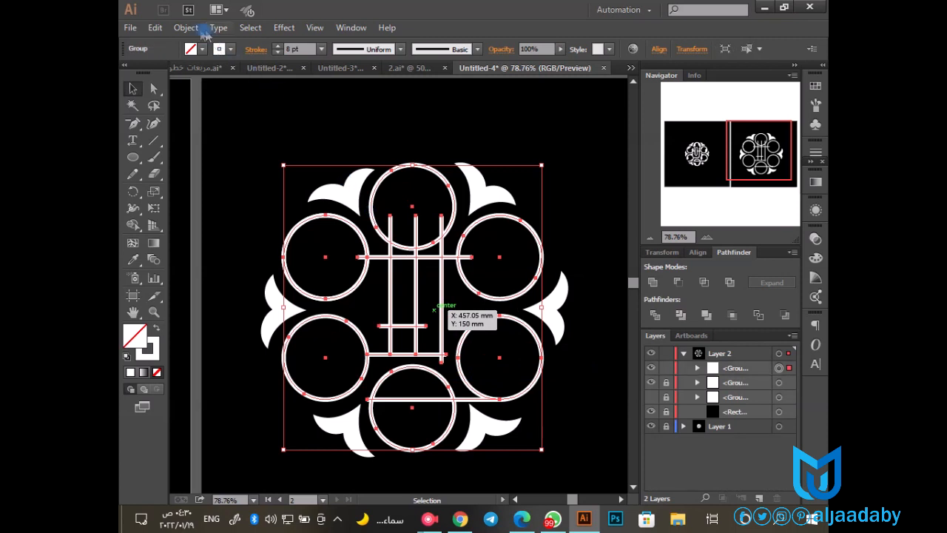
pyautogui.click(186, 28)
pyautogui.click(266, 160)
pyautogui.click(560, 338)
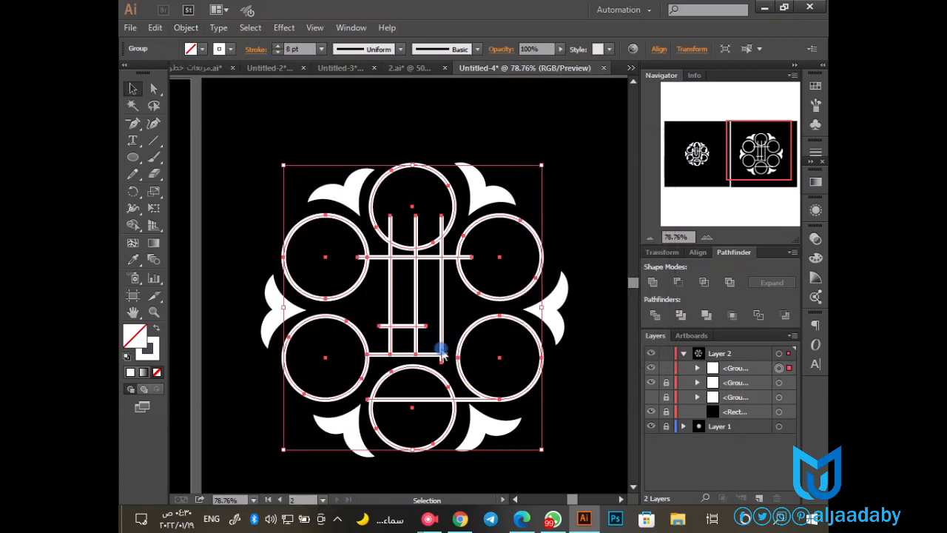
# Step: Trim the overhanging ends of the short horizontal line, the left two verticals below it and the grid's lower-right corner with Shape Builder
pyautogui.press('z')
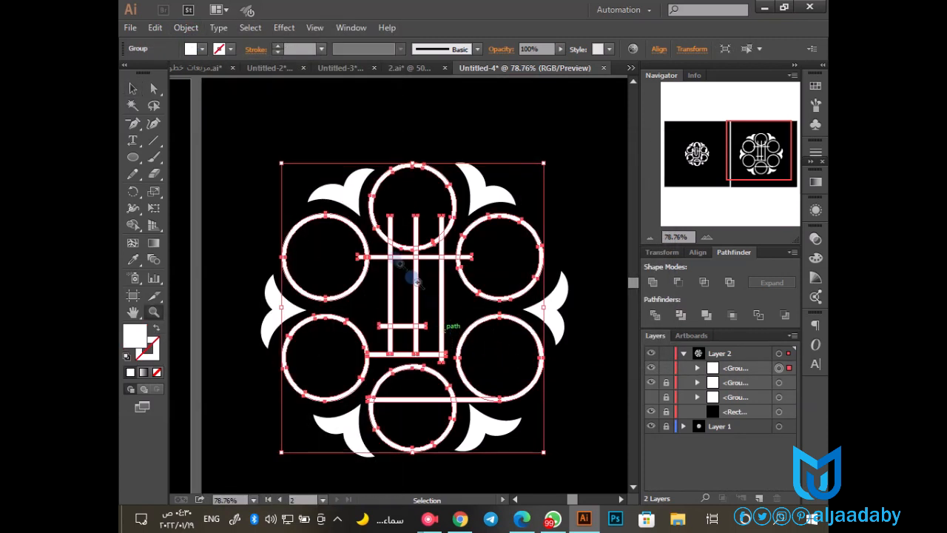
pyautogui.click(438, 291)
pyautogui.hotkey('shift', 'm')
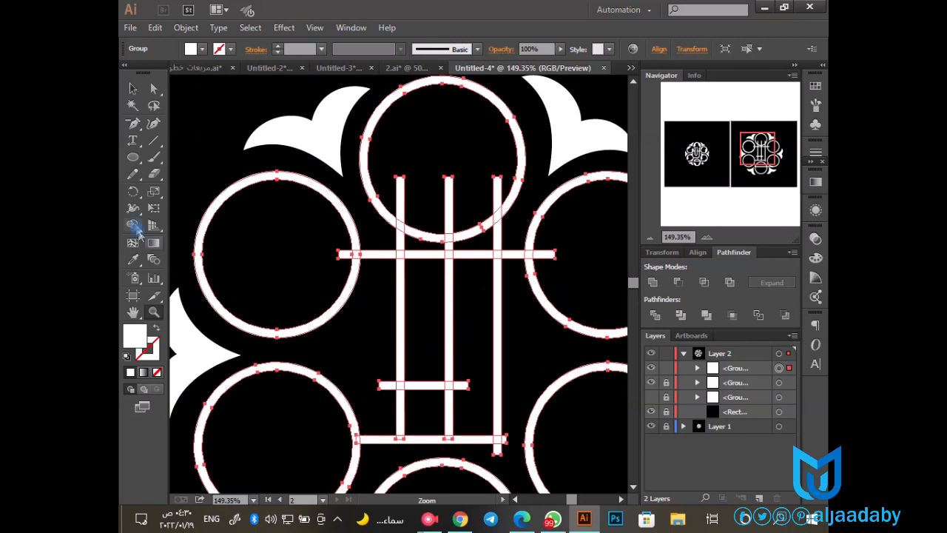
pyautogui.moveTo(392, 388)
pyautogui.mouseDown()
pyautogui.moveTo(421, 409)
pyautogui.moveTo(463, 381)
pyautogui.mouseUp()
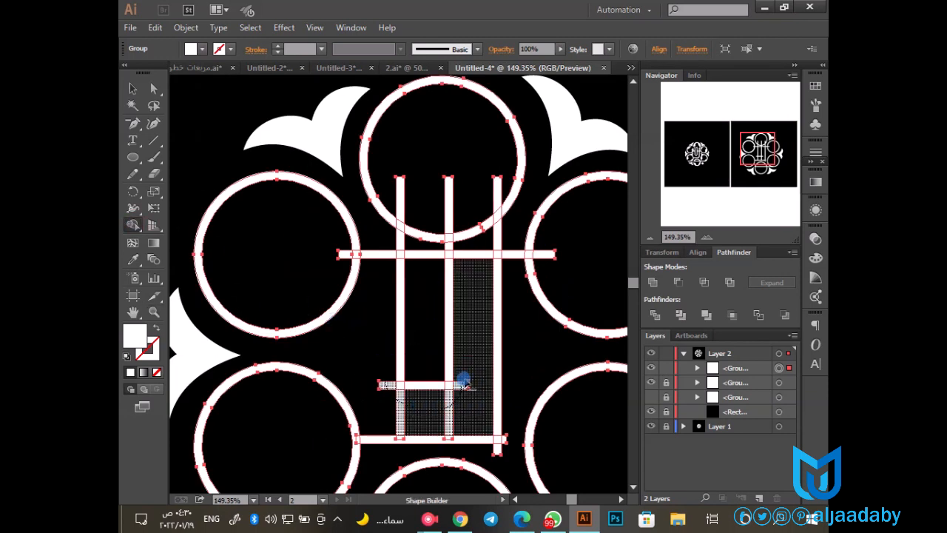
pyautogui.moveTo(512, 419); pyautogui.dragTo(513, 419)
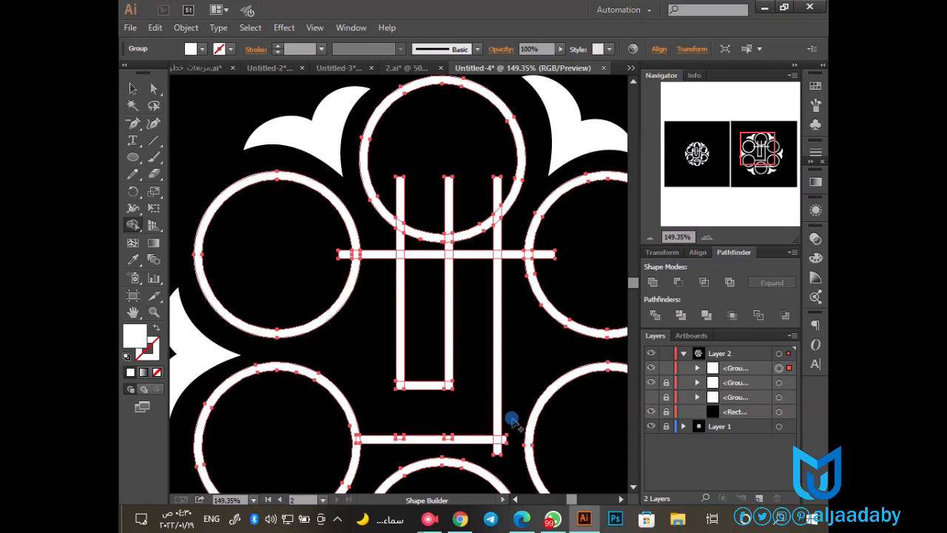
pyautogui.click(508, 433)
# Step: Remove the horizontal line between the left two verticals and the top circle's arcs between all three verticals
pyautogui.moveTo(498, 242); pyautogui.dragTo(497, 273)
pyautogui.moveTo(427, 275); pyautogui.dragTo(420, 216)
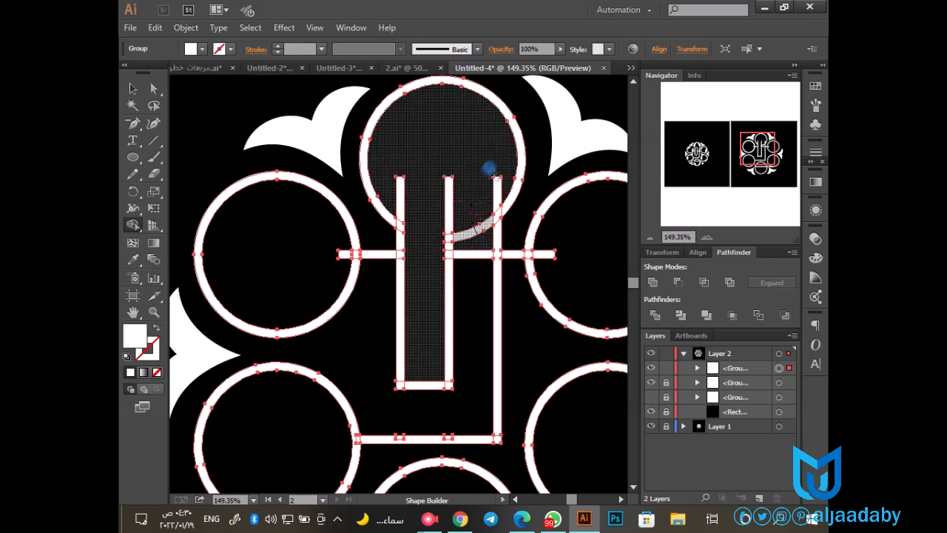
pyautogui.moveTo(500, 171); pyautogui.dragTo(505, 181)
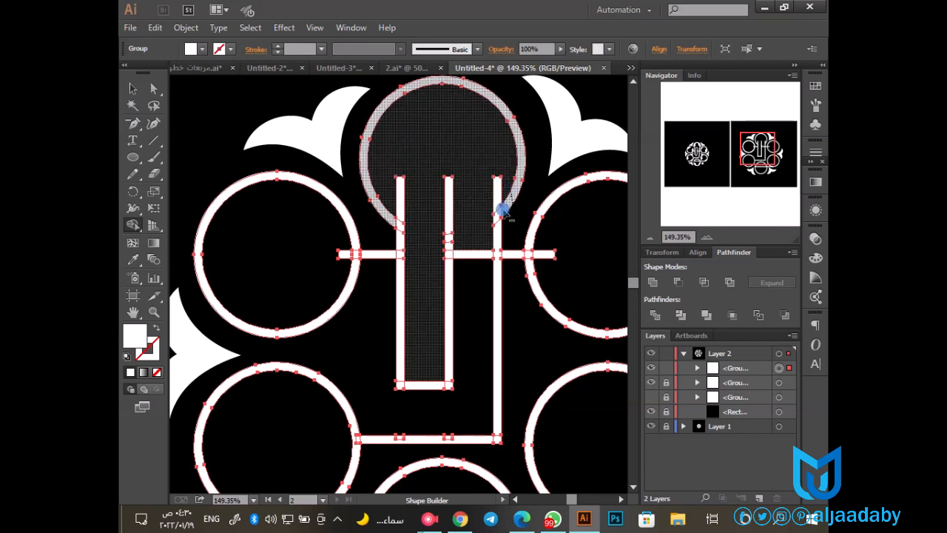
pyautogui.click(502, 209)
pyautogui.hotkey('ctrl', 'z')
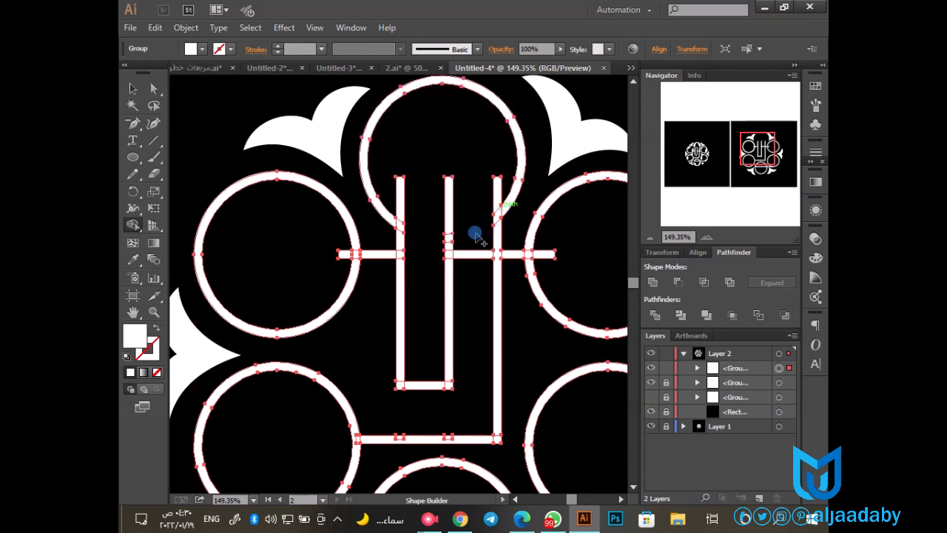
# Step: Merge the rightmost vertical, its foot line and the lower-left circle into one shape, and trim the stub beside the bottom circle
pyautogui.moveTo(385, 342)
pyautogui.mouseDown()
pyautogui.moveTo(400, 382)
pyautogui.moveTo(454, 375)
pyautogui.moveTo(497, 427)
pyautogui.moveTo(479, 442)
pyautogui.mouseUp()
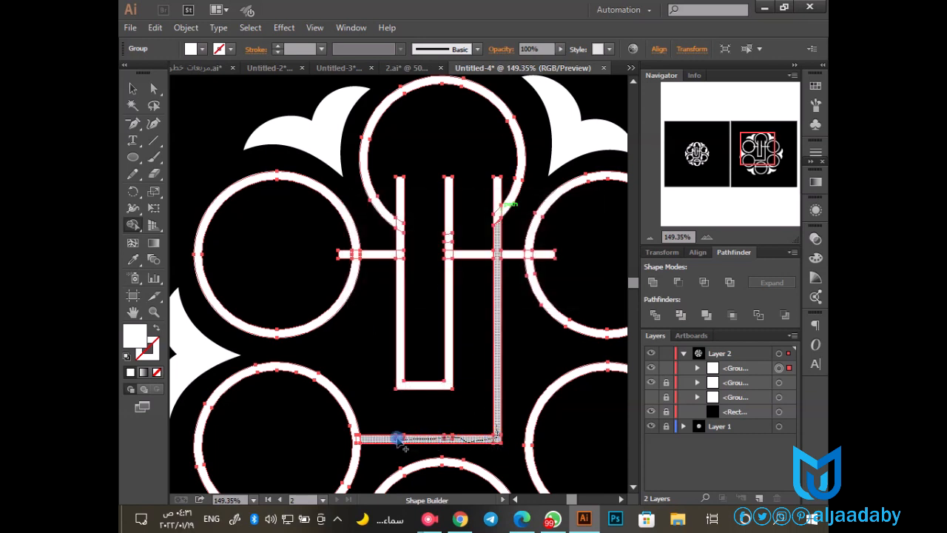
pyautogui.moveTo(356, 438); pyautogui.dragTo(352, 436)
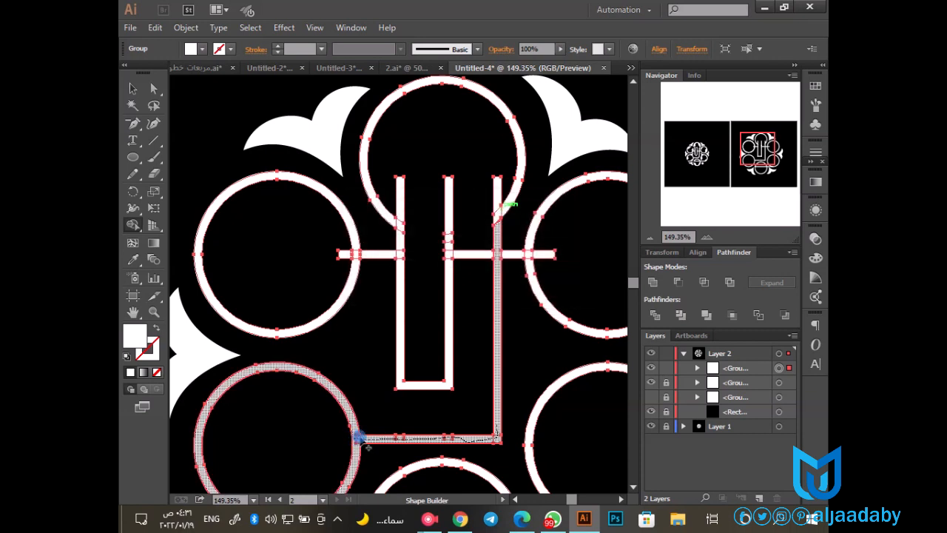
pyautogui.moveTo(460, 422); pyautogui.dragTo(434, 247)
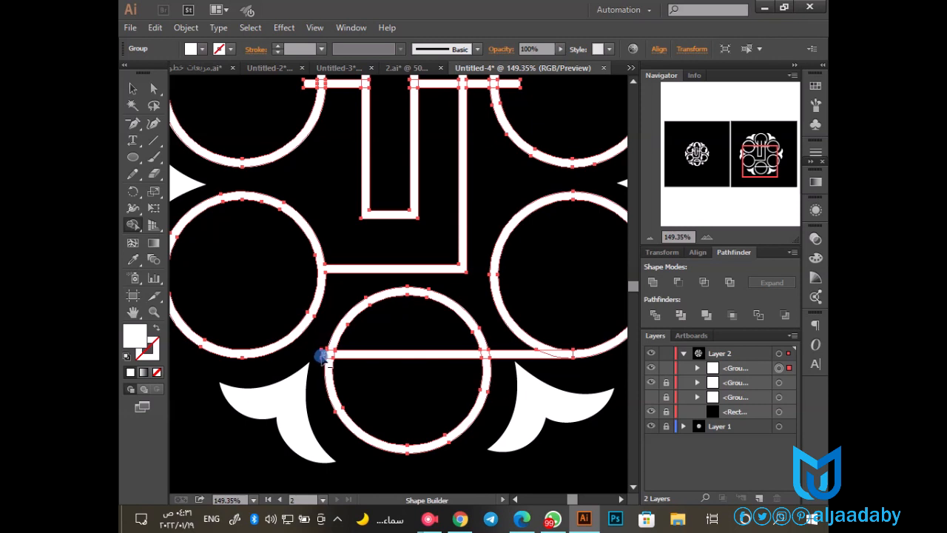
pyautogui.moveTo(416, 251); pyautogui.dragTo(414, 347)
pyautogui.moveTo(415, 311); pyautogui.dragTo(414, 372)
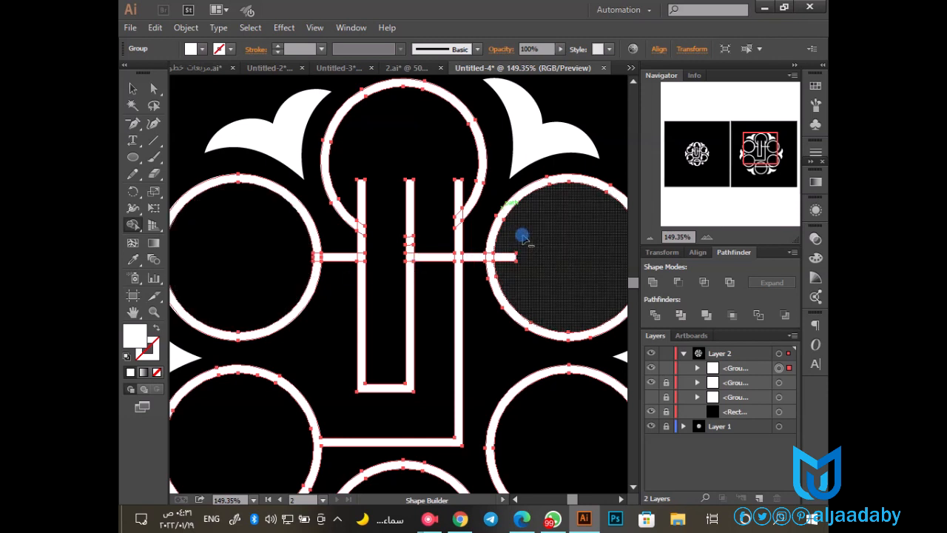
# Step: Move the inner end points of the upper-right circle's connector right, opening a small gap beside the rightmost vertical
pyautogui.hotkey('ctrl', 'space')
pyautogui.moveTo(404, 227); pyautogui.dragTo(474, 290)
pyautogui.click(154, 88)
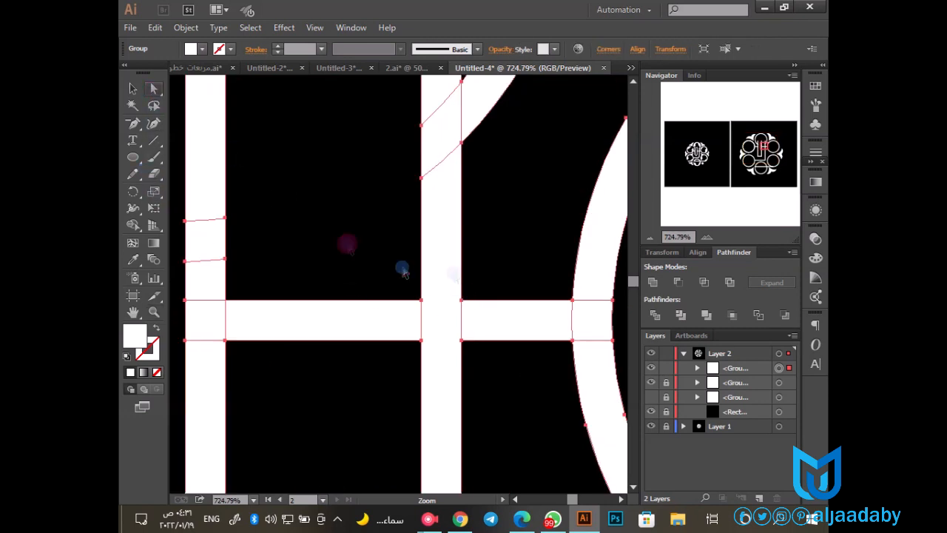
pyautogui.click(470, 311)
pyautogui.click(464, 303)
pyautogui.keyDown('shift'); pyautogui.click(464, 339); pyautogui.keyUp('shift')
pyautogui.moveTo(465, 342); pyautogui.dragTo(476, 338)
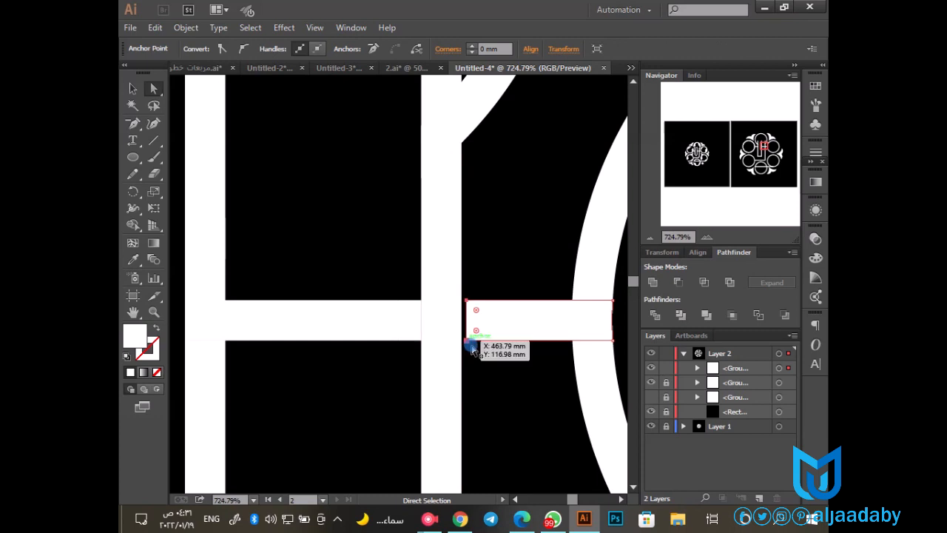
# Step: Pull back the right end of the connector between the middle and rightmost verticals, leaving a matching gap
pyautogui.click(402, 321)
pyautogui.click(420, 301)
pyautogui.keyDown('shift'); pyautogui.click(421, 342); pyautogui.keyUp('shift')
pyautogui.press('Left')
pyautogui.click(415, 360)
# Step: Erase the top circle's lower ends where they meet the left and right verticals
pyautogui.tripleClick(649, 238)
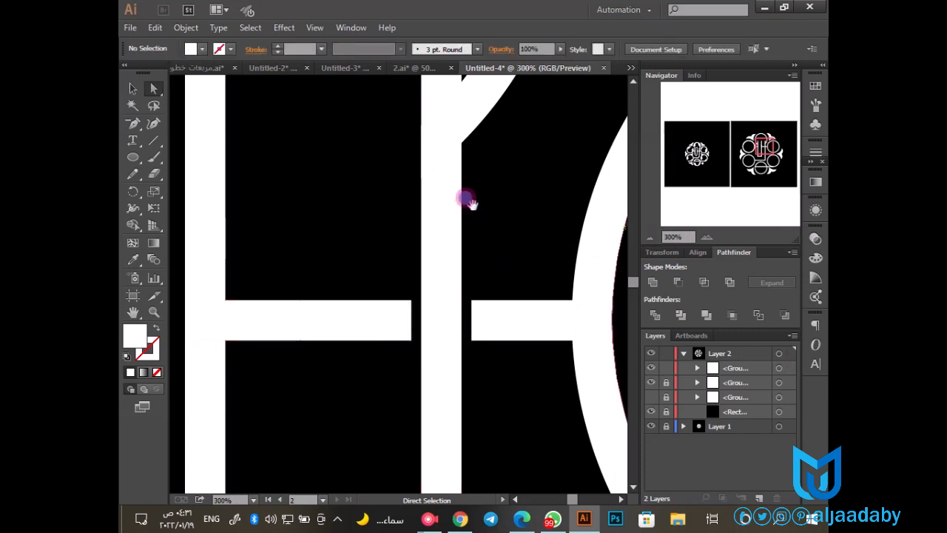
pyautogui.moveTo(464, 198); pyautogui.dragTo(432, 303)
pyautogui.click(410, 306)
pyautogui.click(154, 176)
pyautogui.click(377, 323)
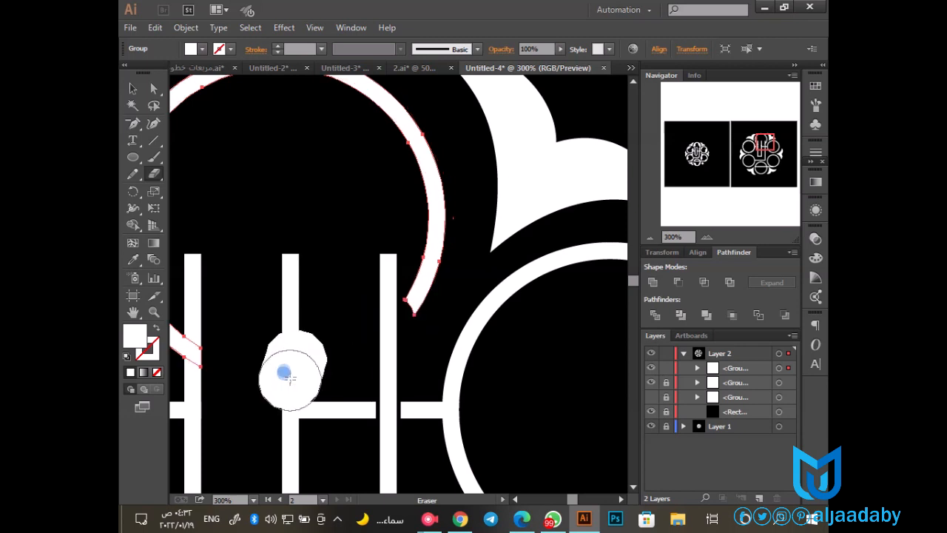
pyautogui.moveTo(320, 372); pyautogui.dragTo(409, 330)
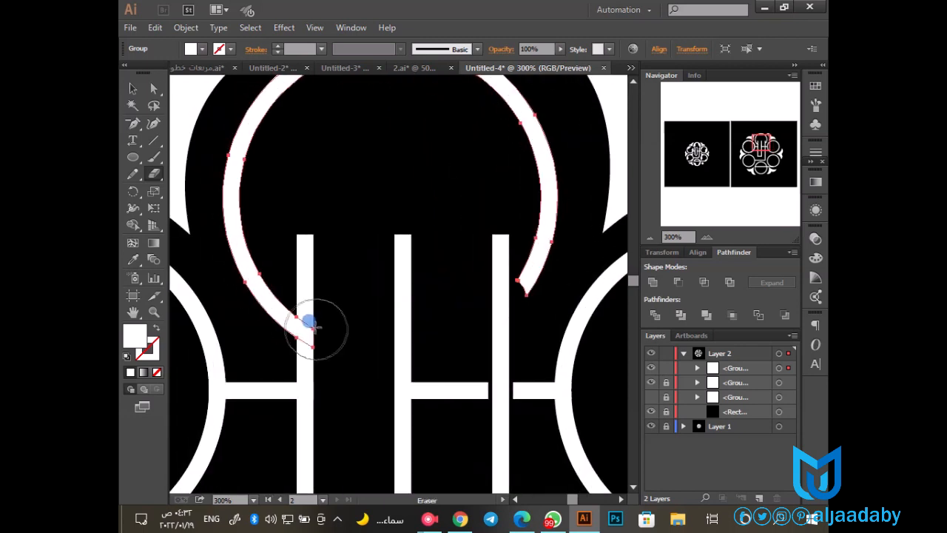
pyautogui.moveTo(311, 307)
pyautogui.mouseDown()
pyautogui.moveTo(296, 345)
pyautogui.moveTo(352, 363)
pyautogui.mouseUp()
# Step: Round the bottom corners of the left two joined verticals into a U shape with a corner radius of about 9.7 mm
pyautogui.click(649, 237)
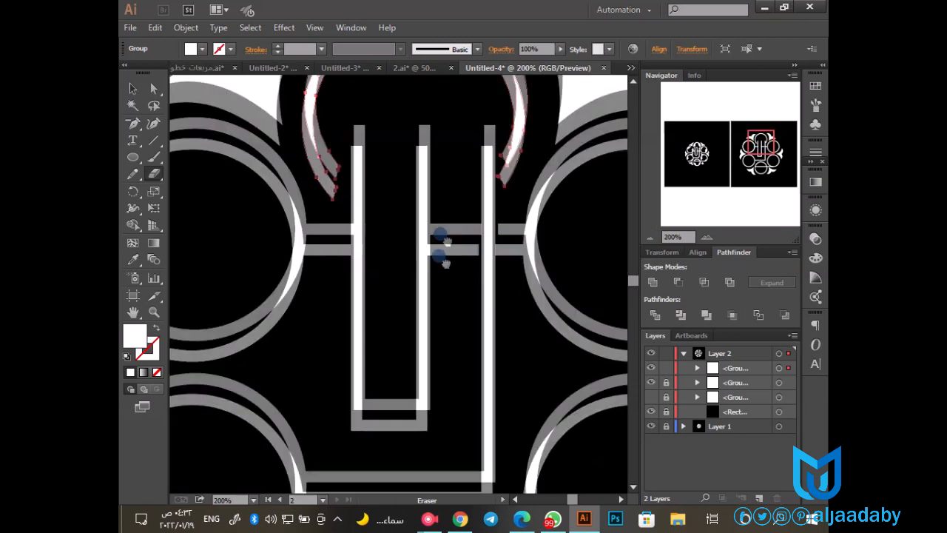
pyautogui.press('a')
pyautogui.moveTo(331, 315); pyautogui.dragTo(392, 266)
pyautogui.moveTo(337, 366); pyautogui.dragTo(419, 339)
pyautogui.moveTo(417, 334); pyautogui.dragTo(381, 289)
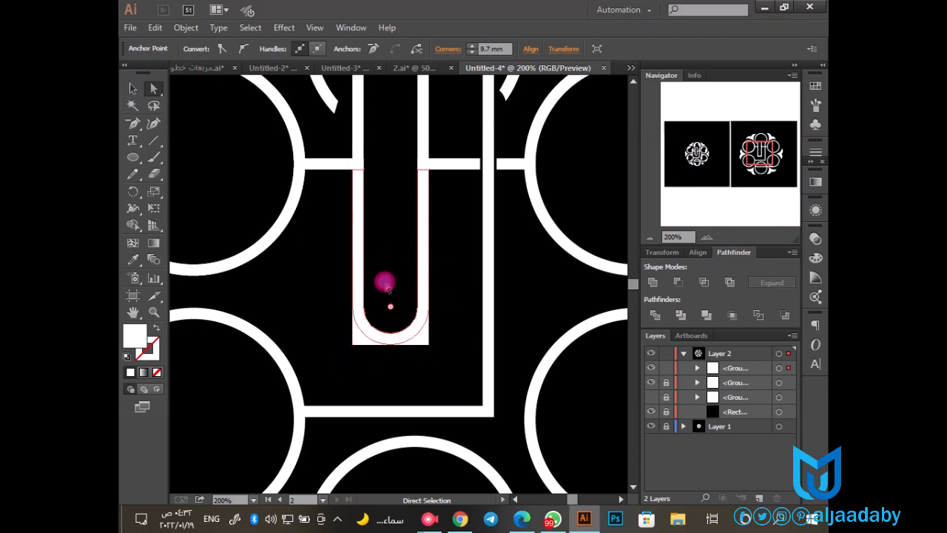
pyautogui.click(384, 281)
# Step: Erase a small gap in the upper-right part of the upper-left circle
pyautogui.press('space')
pyautogui.moveTo(375, 215); pyautogui.dragTo(481, 299)
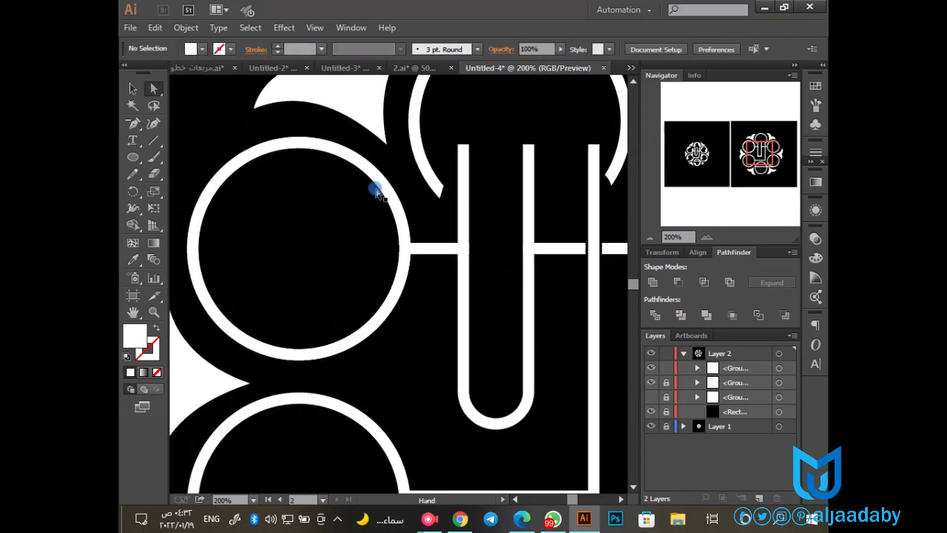
pyautogui.press('v')
pyautogui.click(400, 289)
pyautogui.hotkey('shift', 'e')
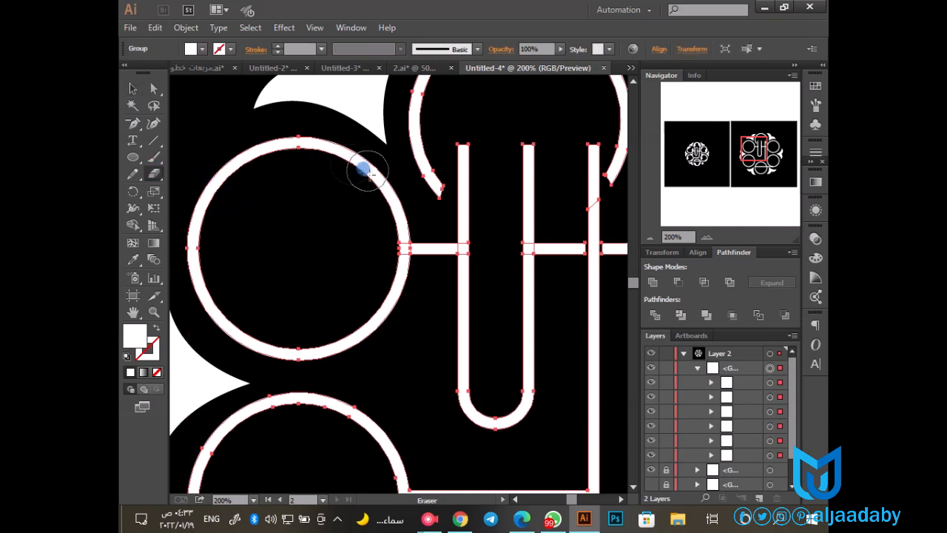
pyautogui.moveTo(374, 163)
pyautogui.mouseDown()
pyautogui.moveTo(348, 208)
pyautogui.moveTo(364, 169)
pyautogui.mouseUp()
# Step: Erase a rectangular section from the lower-left part of the lower-left circle
pyautogui.moveTo(392, 398); pyautogui.dragTo(381, 226)
pyautogui.moveTo(344, 347); pyautogui.dragTo(421, 267)
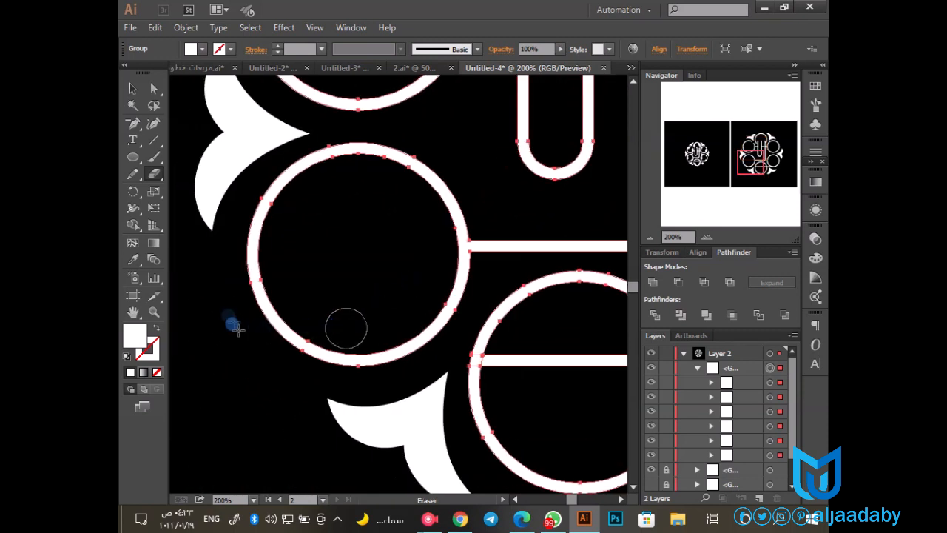
pyautogui.moveTo(229, 318)
pyautogui.mouseDown()
pyautogui.moveTo(339, 319)
pyautogui.moveTo(360, 348)
pyautogui.mouseUp()
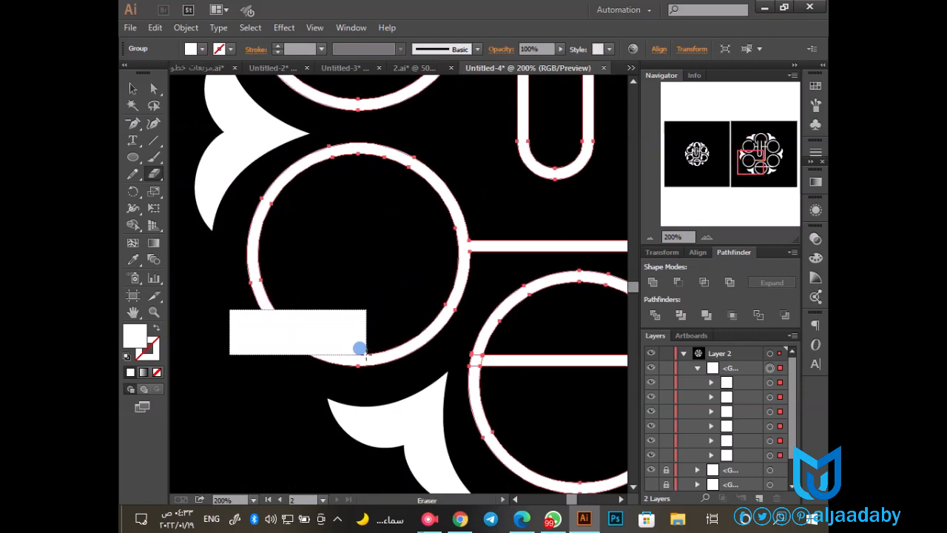
pyautogui.moveTo(374, 316)
pyautogui.mouseDown()
pyautogui.moveTo(393, 316)
pyautogui.moveTo(291, 264)
pyautogui.moveTo(391, 338)
pyautogui.mouseUp()
# Step: Merge the bottom circle's upper arc with its crossing horizontal line, and erase the left part of the circle just below the junction
pyautogui.moveTo(467, 259)
pyautogui.mouseDown()
pyautogui.moveTo(438, 265)
pyautogui.moveTo(444, 221)
pyautogui.mouseUp()
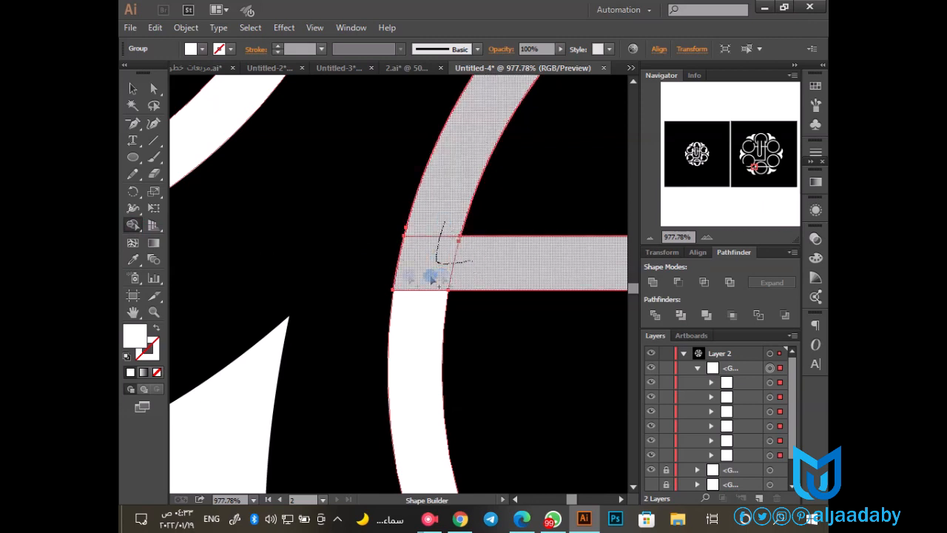
pyautogui.moveTo(432, 280); pyautogui.dragTo(433, 281)
pyautogui.press('a')
pyautogui.click(328, 247)
pyautogui.click(420, 331)
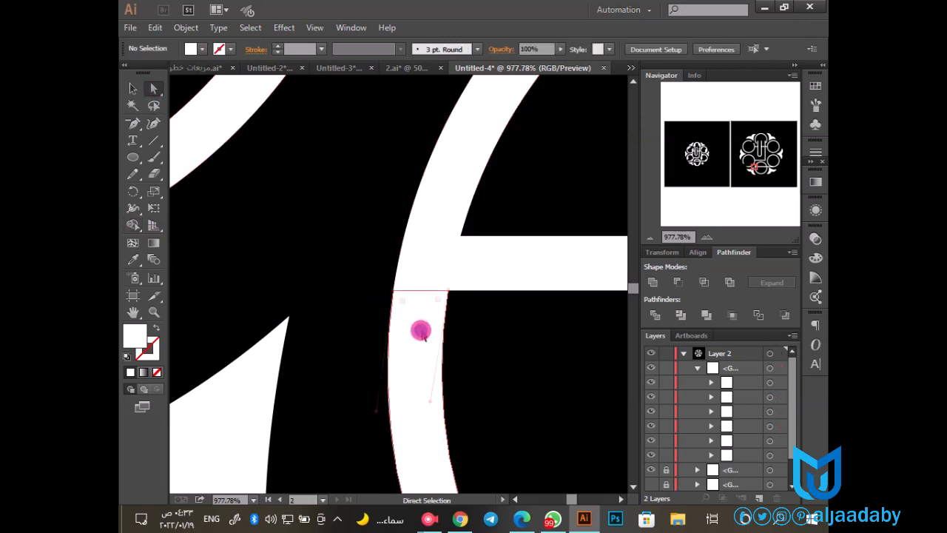
pyautogui.click(154, 174)
pyautogui.moveTo(329, 247)
pyautogui.mouseDown()
pyautogui.moveTo(427, 294)
pyautogui.moveTo(510, 393)
pyautogui.moveTo(508, 370)
pyautogui.mouseUp()
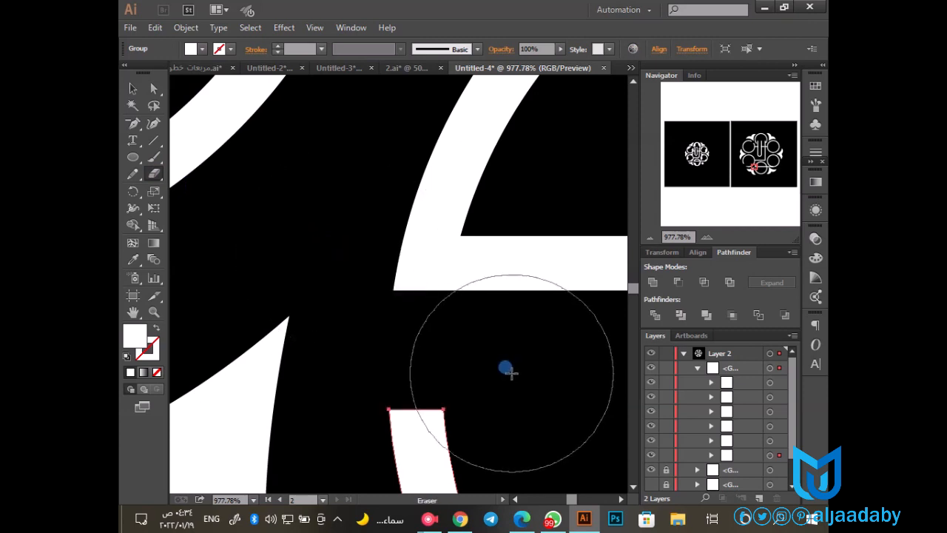
# Step: Erase the lower-left section of the lower-right circle above the horizontal line that joins its base
pyautogui.click(649, 237)
pyautogui.click(649, 237)
pyautogui.click(649, 238)
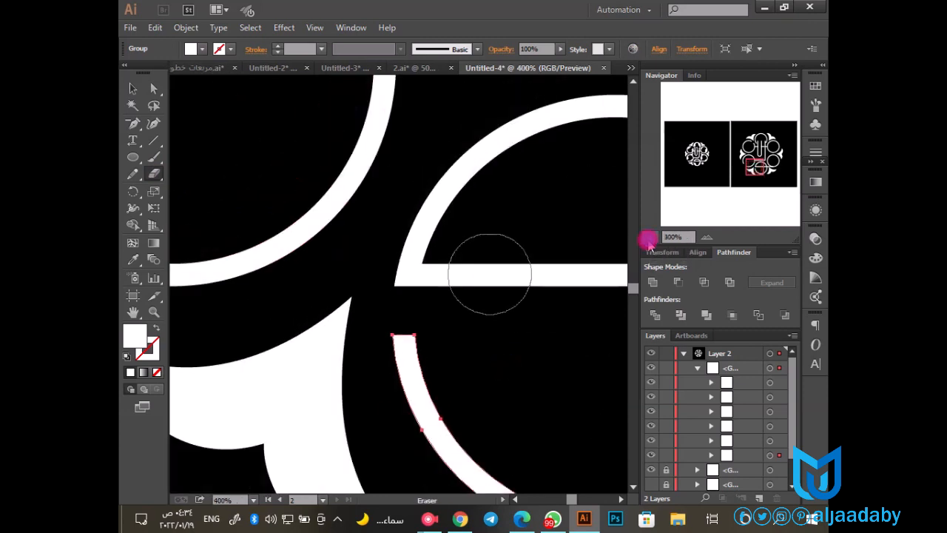
pyautogui.moveTo(479, 295); pyautogui.dragTo(387, 313)
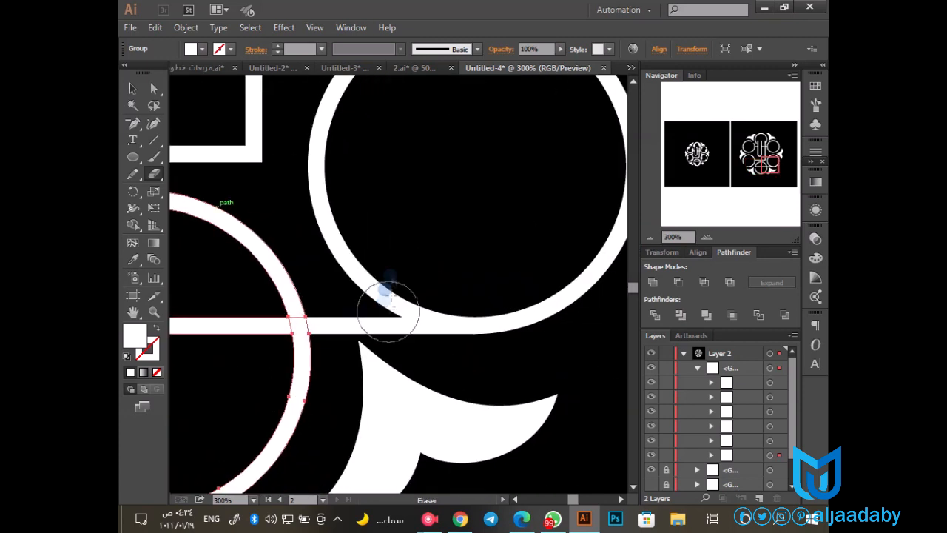
pyautogui.press('a')
pyautogui.click(339, 254)
pyautogui.click(154, 173)
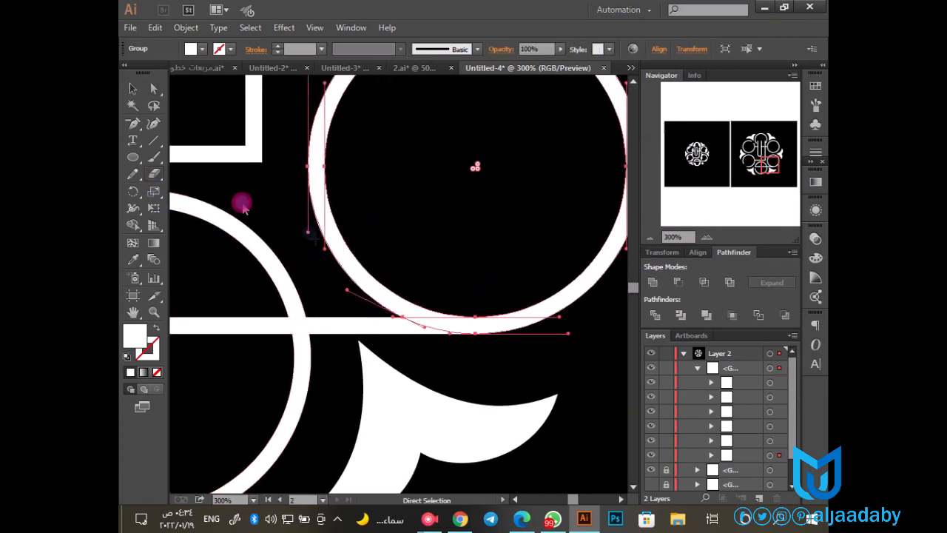
pyautogui.moveTo(329, 261); pyautogui.dragTo(462, 317)
pyautogui.moveTo(454, 277); pyautogui.dragTo(454, 274)
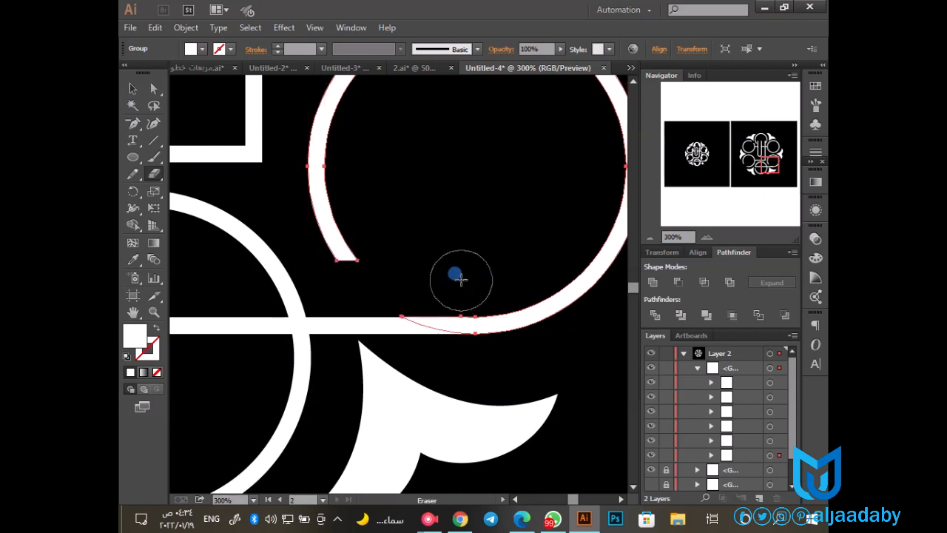
# Step: Round the inner and outer corners where the rightmost vertical meets the horizontal line at its foot
pyautogui.click(648, 239)
pyautogui.click(648, 239)
pyautogui.click(648, 240)
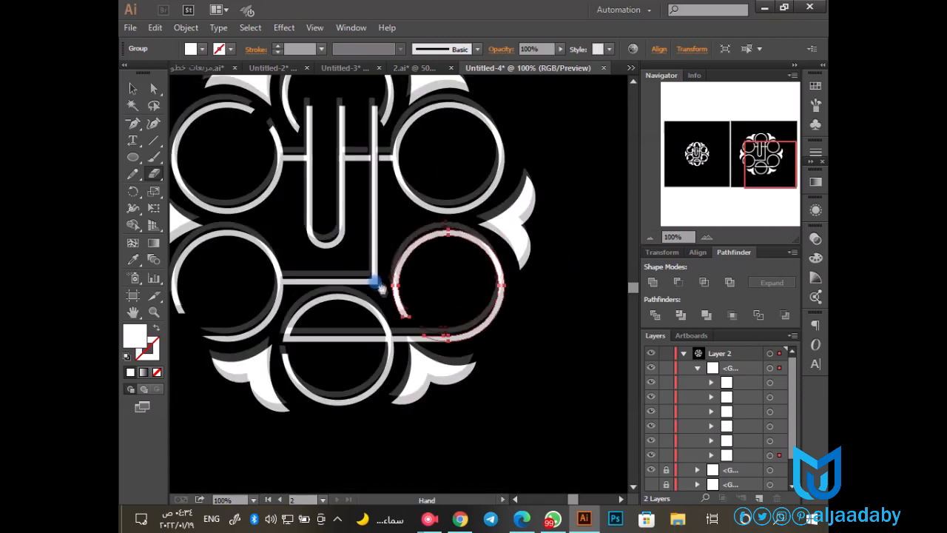
pyautogui.press('a')
pyautogui.click(389, 317)
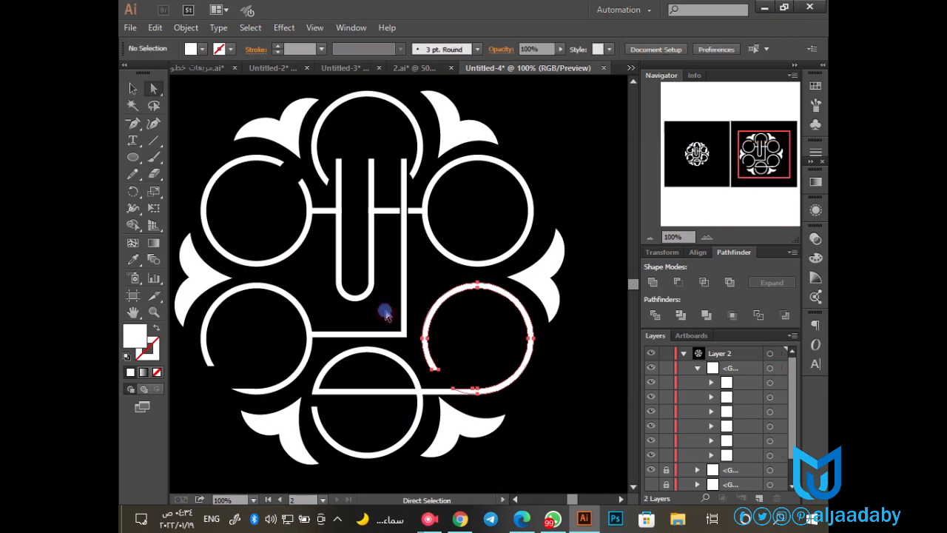
pyautogui.click(402, 332)
pyautogui.moveTo(394, 326); pyautogui.dragTo(385, 317)
pyautogui.click(406, 336)
pyautogui.click(412, 350)
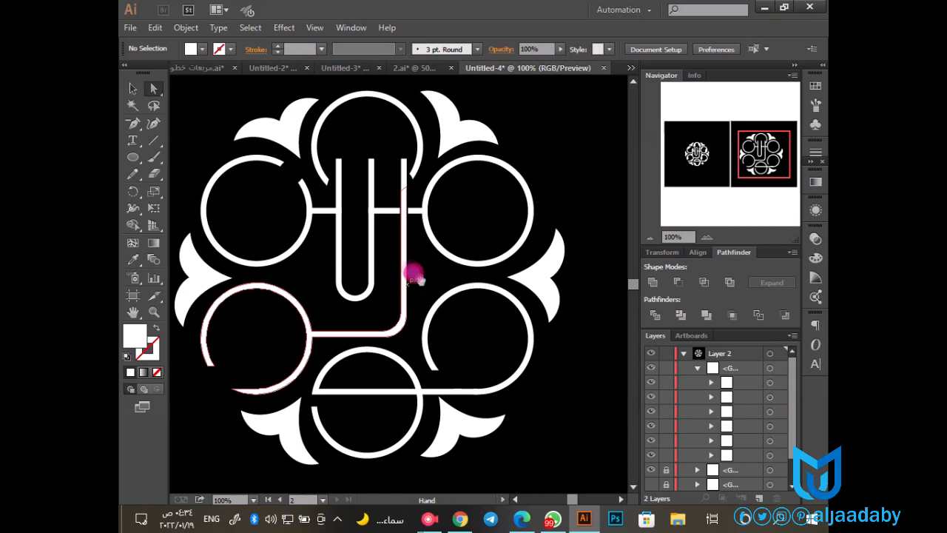
# Step: Collapse and lock Layer 2, and add a new layer above it
pyautogui.moveTo(412, 269); pyautogui.dragTo(418, 287)
pyautogui.click(681, 353)
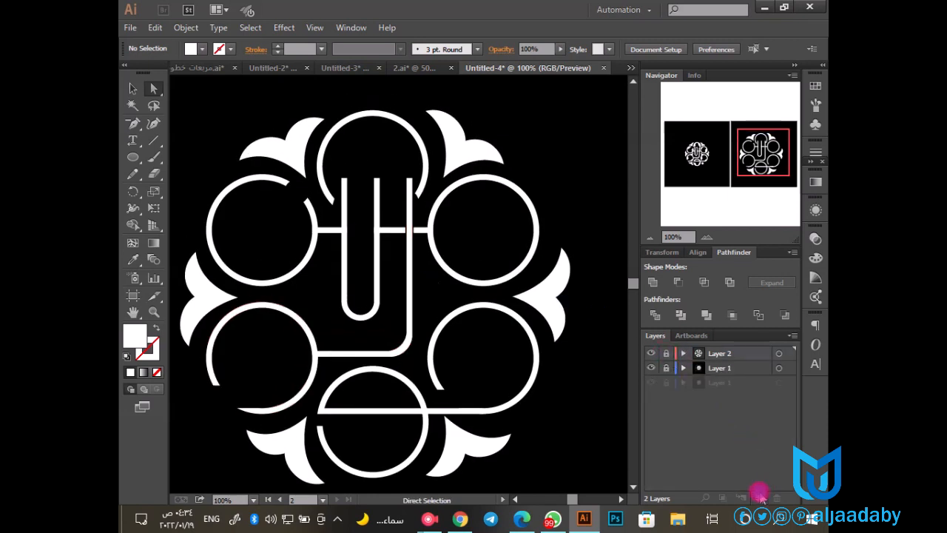
pyautogui.click(759, 496)
# Step: Draw a closed white crescent with the Pen along the inner right edge of the upper-left circle, from its open end downward
pyautogui.press('z')
pyautogui.moveTo(191, 129); pyautogui.dragTo(404, 331)
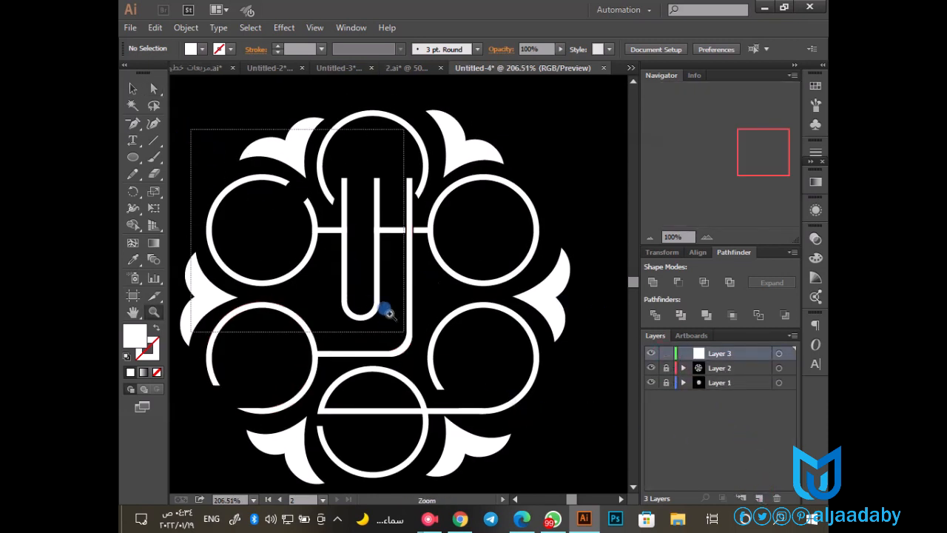
pyautogui.moveTo(133, 125); pyautogui.dragTo(177, 126)
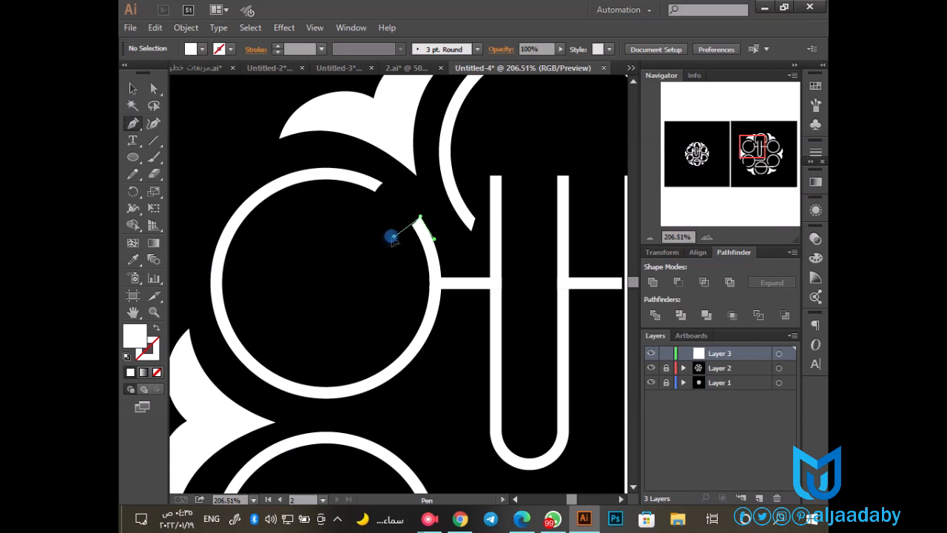
pyautogui.moveTo(382, 254); pyautogui.dragTo(383, 255)
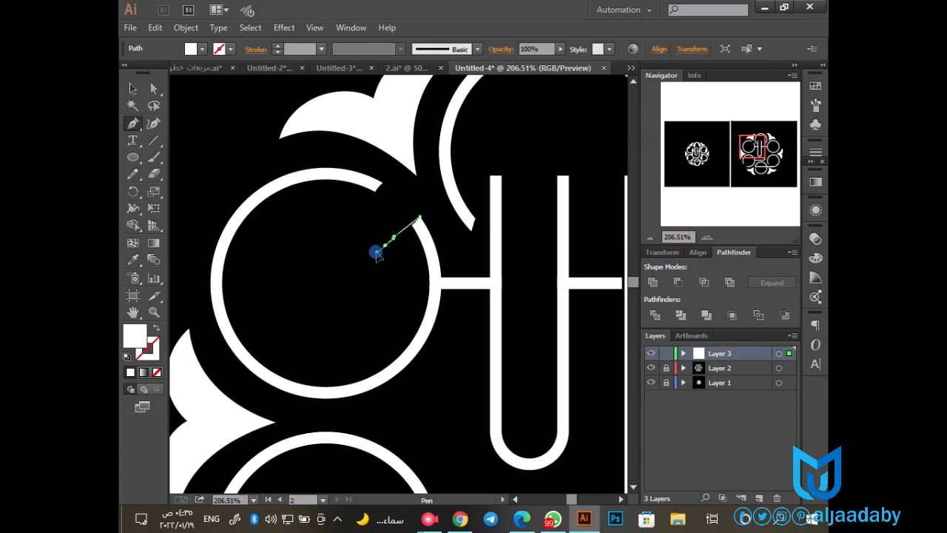
pyautogui.moveTo(412, 338); pyautogui.dragTo(390, 370)
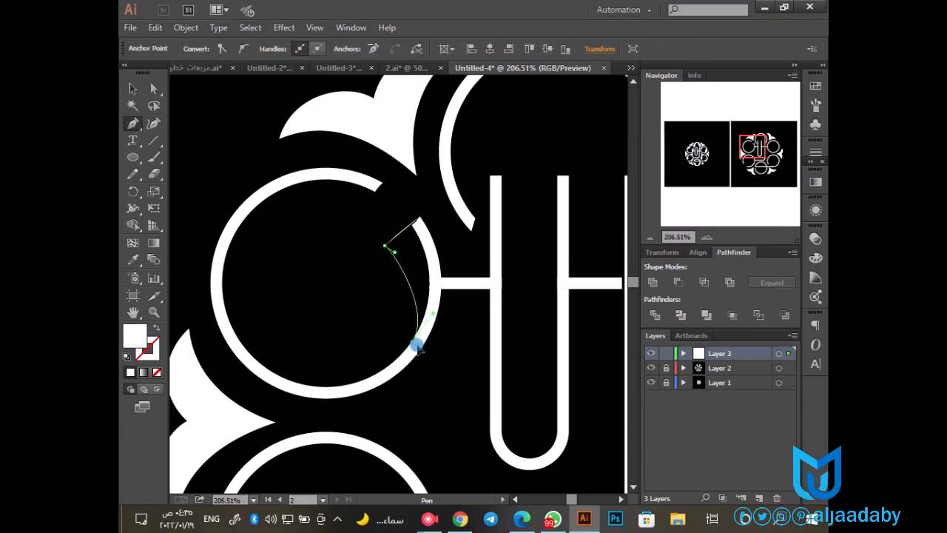
pyautogui.moveTo(433, 330); pyautogui.dragTo(412, 209)
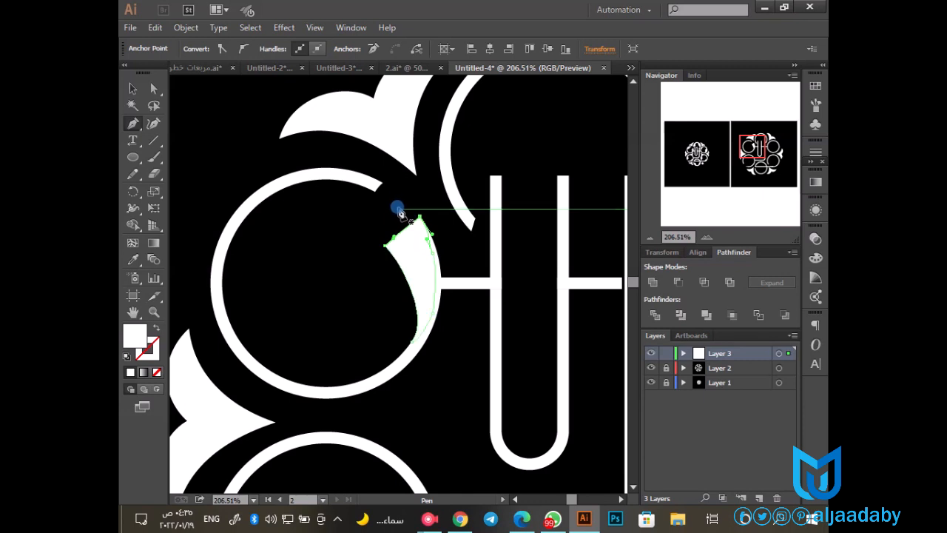
# Step: Curve the crescent's top edge inward and adjust its lower tip so it blends into the upper-left circle's ring
pyautogui.press('a')
pyautogui.moveTo(394, 237); pyautogui.dragTo(370, 271)
pyautogui.click(355, 313)
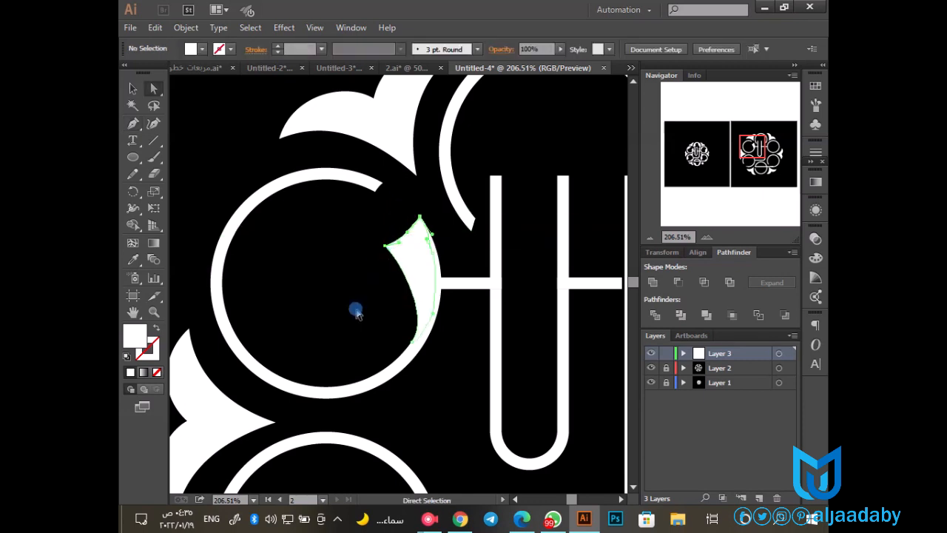
pyautogui.click(412, 345)
pyautogui.moveTo(412, 344); pyautogui.dragTo(423, 320)
pyautogui.click(397, 369)
pyautogui.click(389, 211)
pyautogui.moveTo(682, 150); pyautogui.dragTo(692, 152)
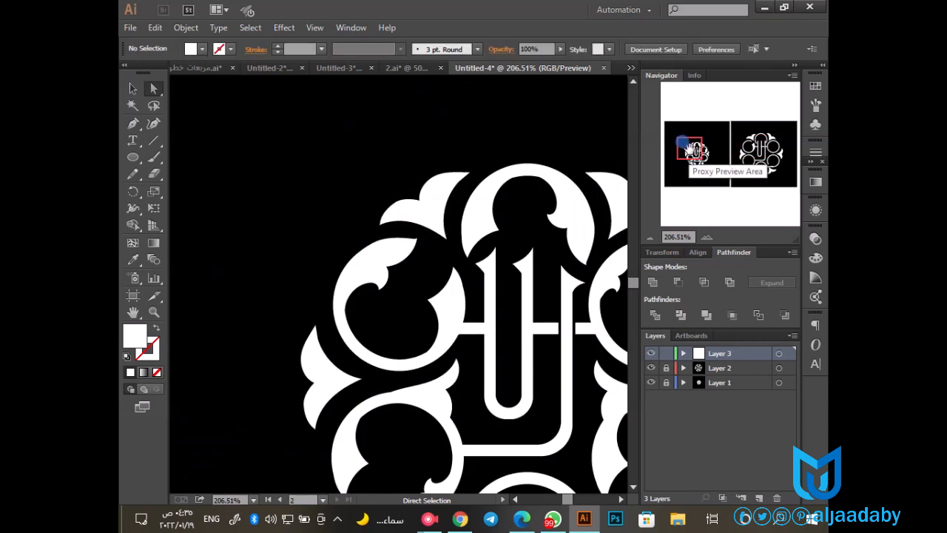
pyautogui.click(753, 147)
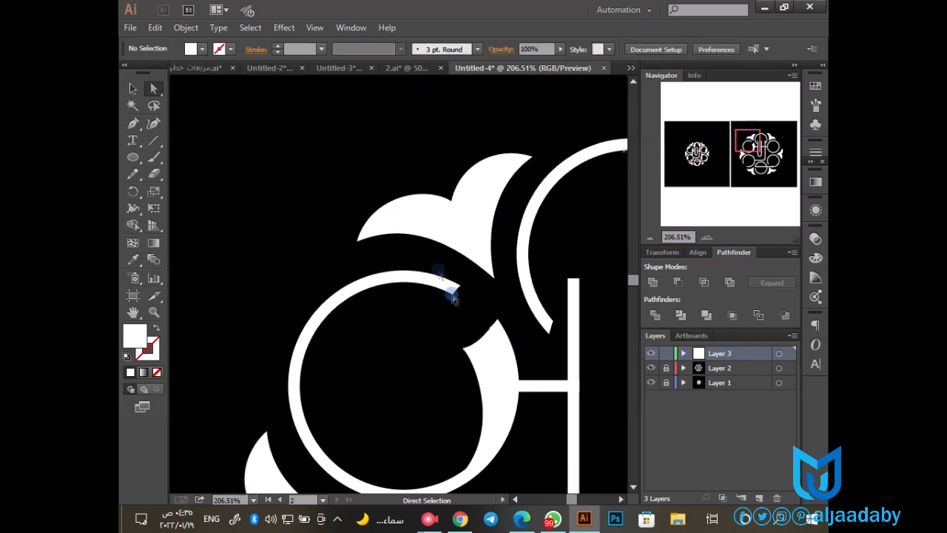
pyautogui.click(155, 154)
pyautogui.moveTo(410, 259)
pyautogui.mouseDown()
pyautogui.moveTo(429, 263)
pyautogui.moveTo(453, 295)
pyautogui.mouseUp()
pyautogui.hotkey('ctrl', 'z')
pyautogui.moveTo(407, 262)
pyautogui.mouseDown()
pyautogui.moveTo(460, 276)
pyautogui.moveTo(422, 330)
pyautogui.moveTo(298, 345)
pyautogui.mouseUp()
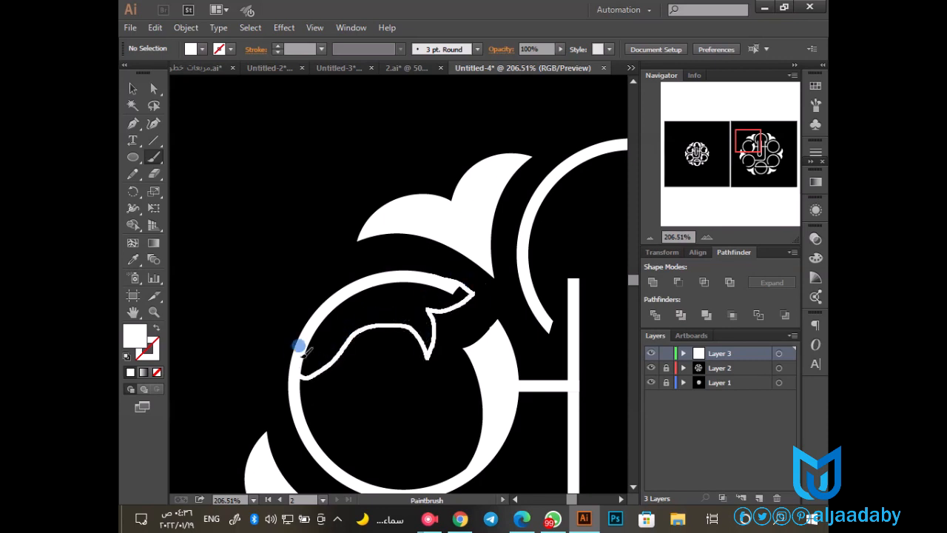
pyautogui.click(684, 149)
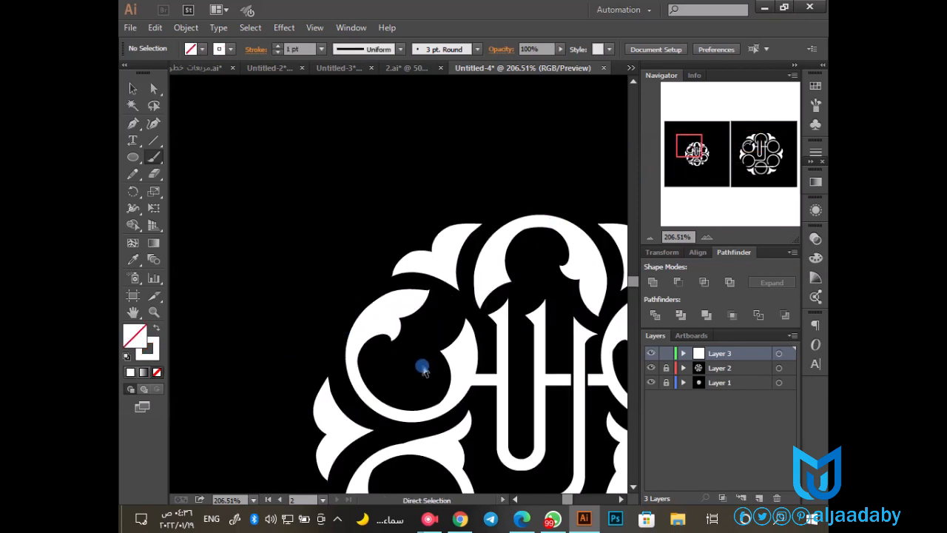
# Step: Paint a notched leaf outline along the upper-left circle's inner upper-left arc with the Paintbrush, and make it solid white without a stroke
pyautogui.hotkey('shift', 'x')
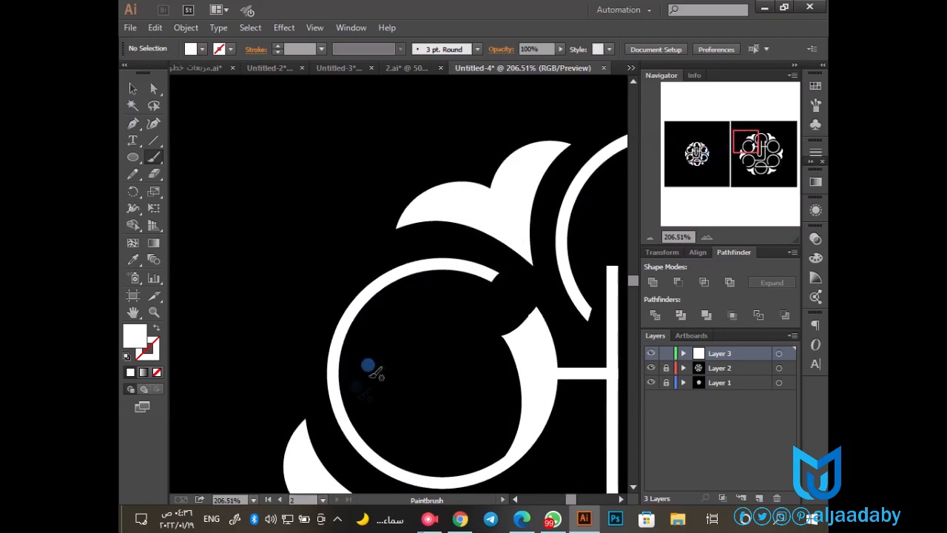
pyautogui.moveTo(350, 339)
pyautogui.mouseDown()
pyautogui.moveTo(371, 326)
pyautogui.moveTo(415, 307)
pyautogui.mouseUp()
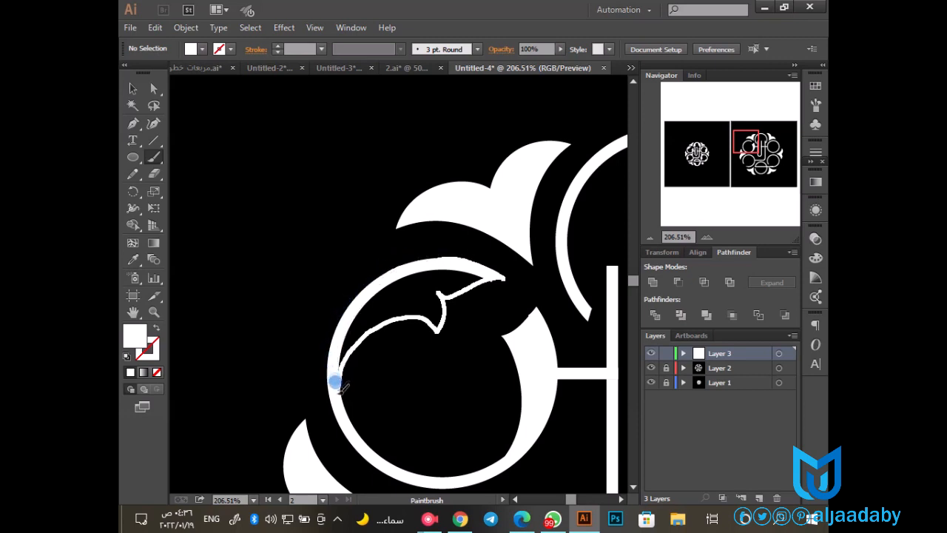
pyautogui.moveTo(336, 381); pyautogui.dragTo(335, 380)
pyautogui.press('v')
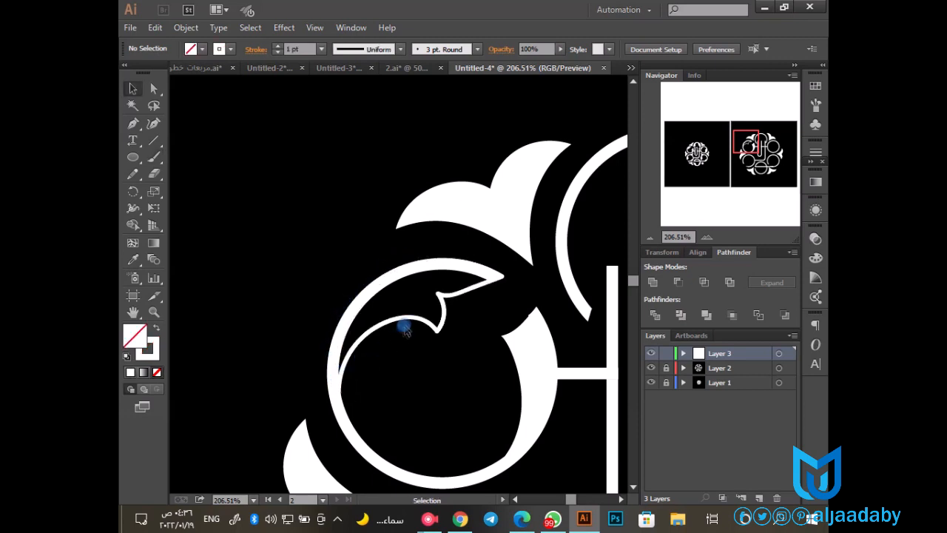
pyautogui.click(406, 323)
pyautogui.click(154, 328)
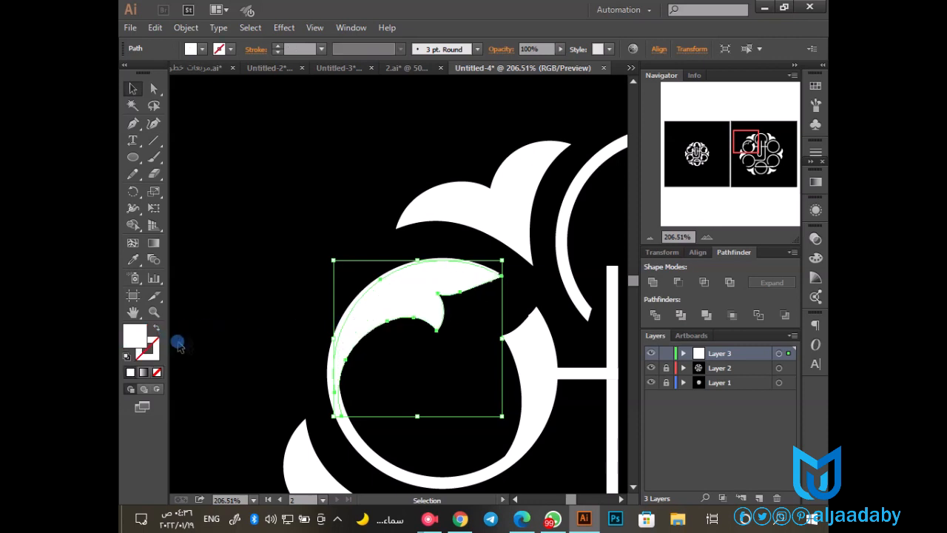
# Step: Reshape the anchor points and handles at the leaf's lower tail so it tapers smoothly into the upper-left circle's ring
pyautogui.click(252, 335)
pyautogui.click(417, 319)
pyautogui.moveTo(407, 249); pyautogui.dragTo(347, 317)
pyautogui.press('a')
pyautogui.moveTo(345, 365); pyautogui.dragTo(367, 290)
pyautogui.moveTo(316, 442); pyautogui.dragTo(339, 455)
pyautogui.moveTo(323, 404); pyautogui.dragTo(307, 381)
pyautogui.click(363, 357)
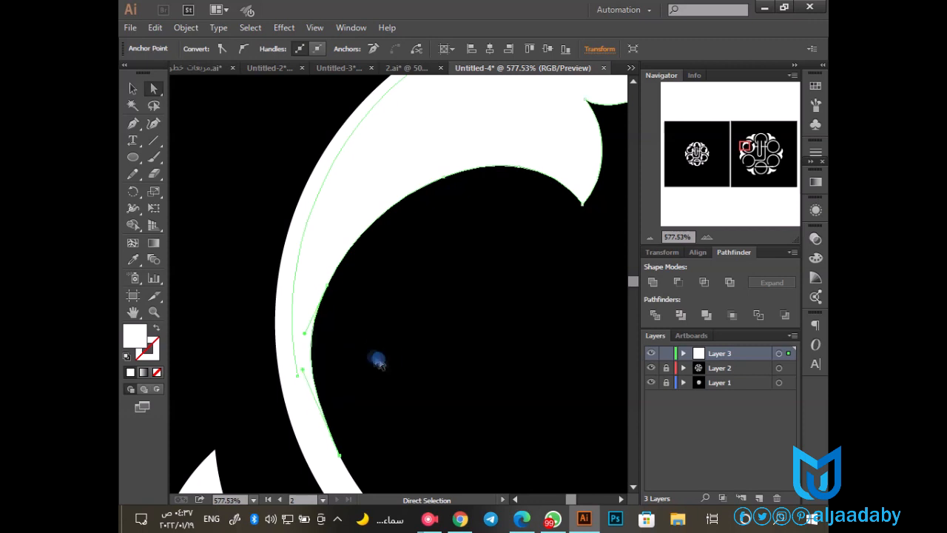
# Step: Duplicate the notched leaf from the upper-left circle into the top circle and rotate the copy
pyautogui.press('space')
pyautogui.moveTo(539, 261); pyautogui.dragTo(433, 285)
pyautogui.click(649, 237)
pyautogui.click(649, 238)
pyautogui.click(648, 238)
pyautogui.click(648, 238)
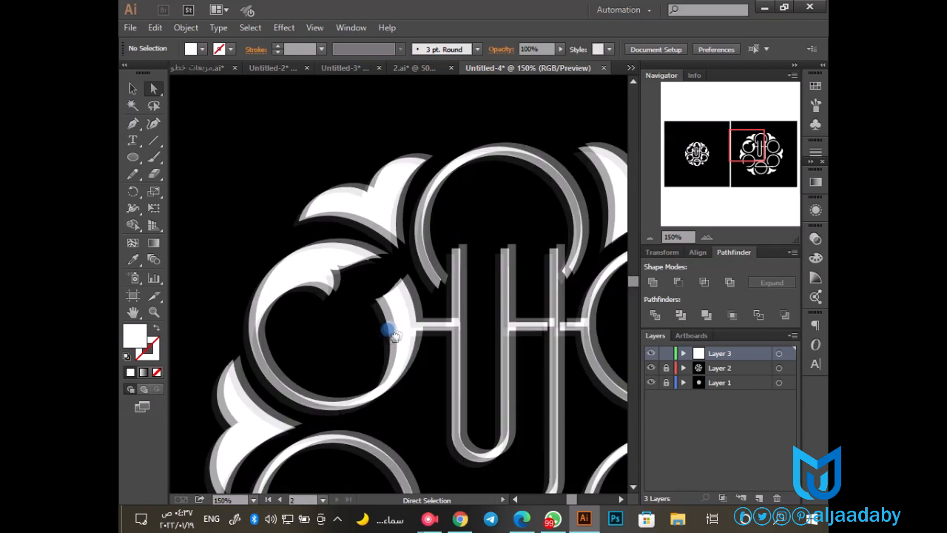
pyautogui.click(213, 289)
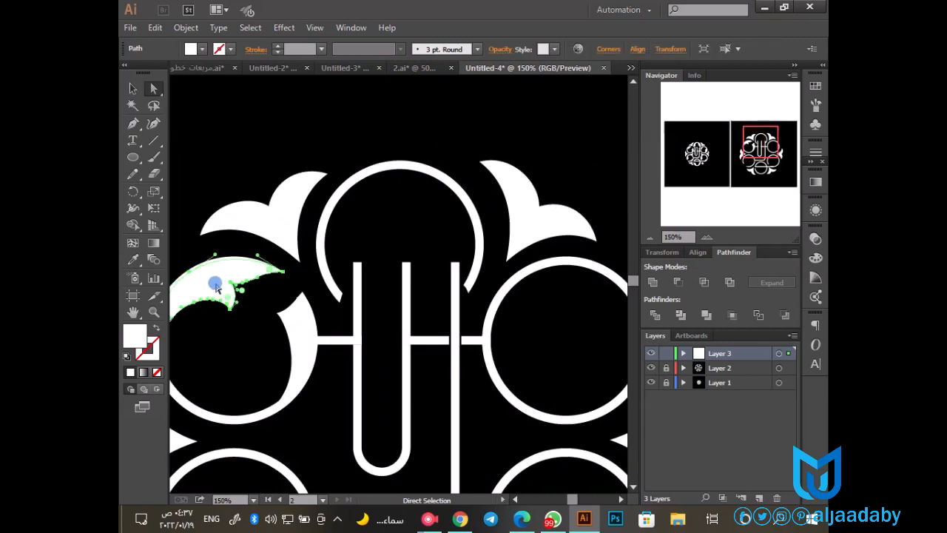
pyautogui.moveTo(214, 289); pyautogui.dragTo(429, 236)
pyautogui.press('v')
pyautogui.moveTo(446, 268); pyautogui.dragTo(414, 271)
# Step: Create a reflected copy of the rotated leaf and move it against the top circle's left arc
pyautogui.rightClick(414, 271)
pyautogui.moveTo(444, 450)
pyautogui.click(307, 385)
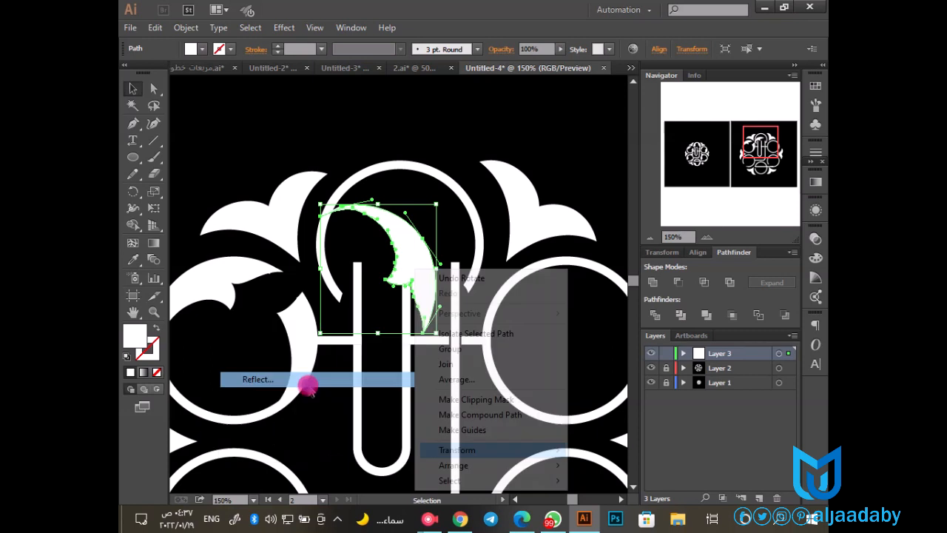
pyautogui.click(314, 339)
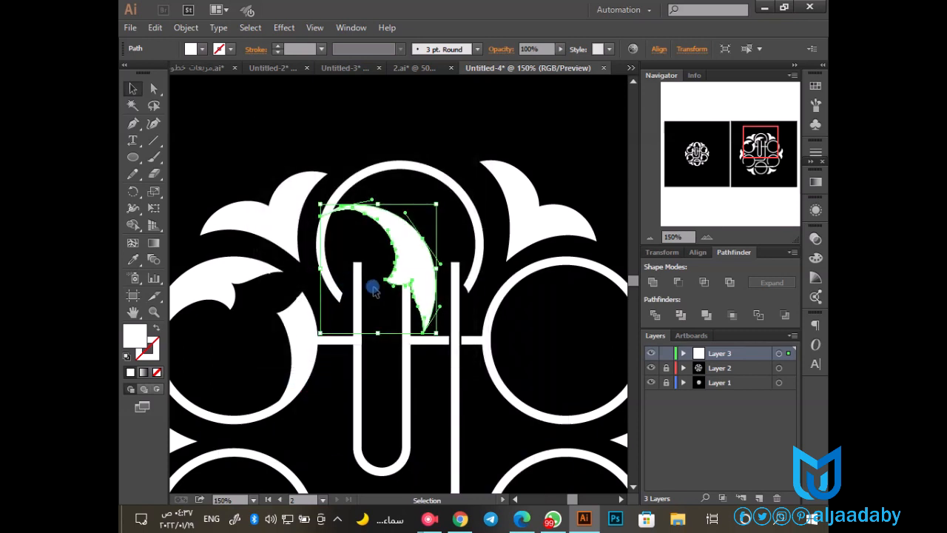
pyautogui.moveTo(345, 243); pyautogui.dragTo(347, 213)
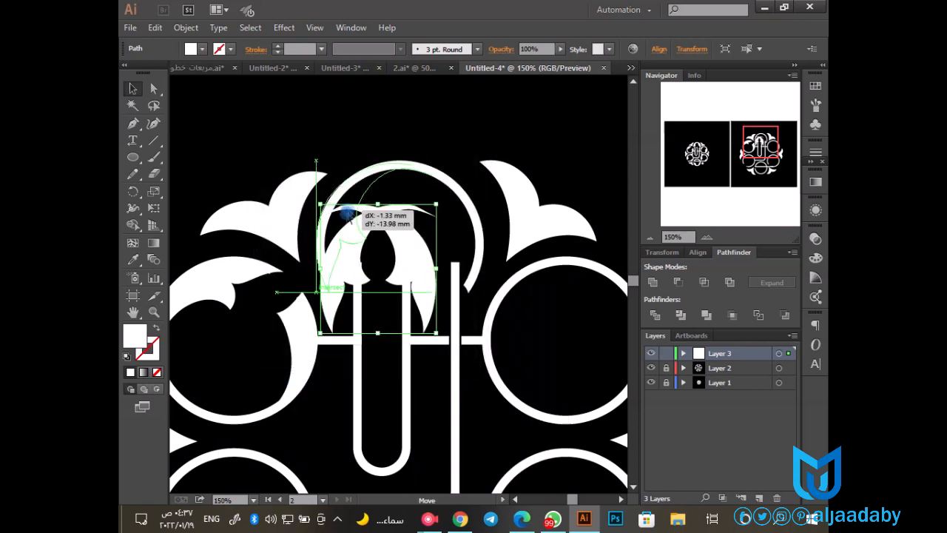
# Step: Set the unreflected leaf aside above the upper-right motif, and align the reflected leaf with the top circle's left arc
pyautogui.moveTo(416, 262); pyautogui.dragTo(559, 130)
pyautogui.scroll(2, 340, 274)
pyautogui.moveTo(334, 285); pyautogui.dragTo(341, 301)
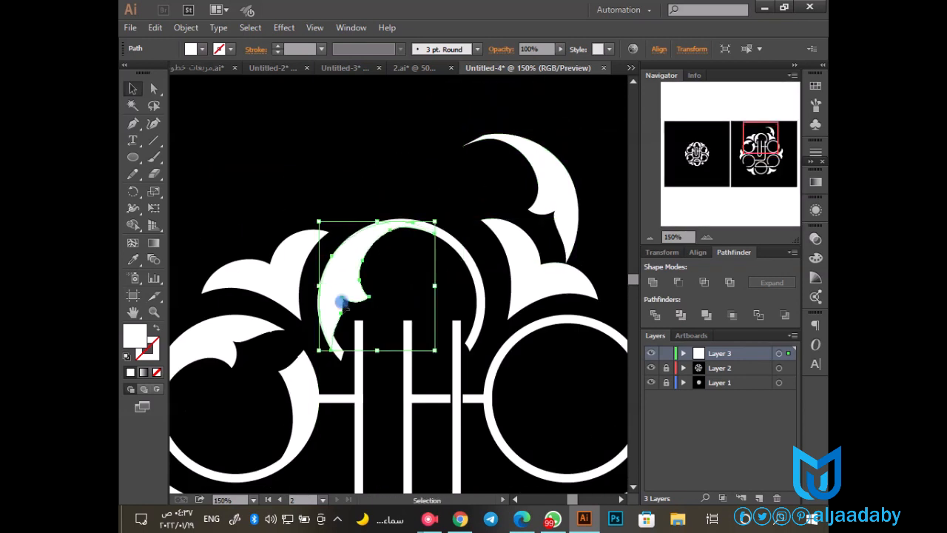
pyautogui.click(391, 285)
pyautogui.moveTo(407, 296); pyautogui.dragTo(345, 241)
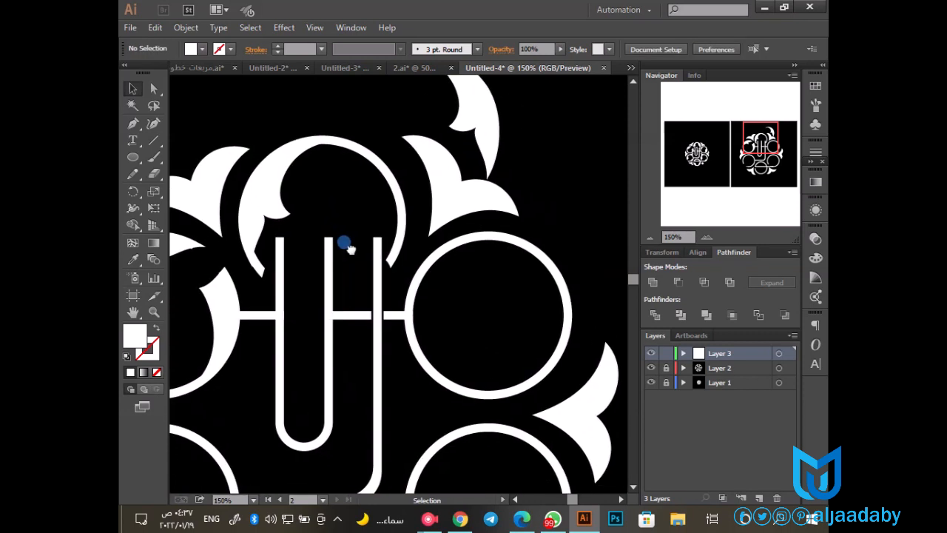
# Step: Move the spare leaf into the upper-right circle, rotate it to follow the left arc and shorten it slightly
pyautogui.moveTo(478, 116); pyautogui.dragTo(443, 310)
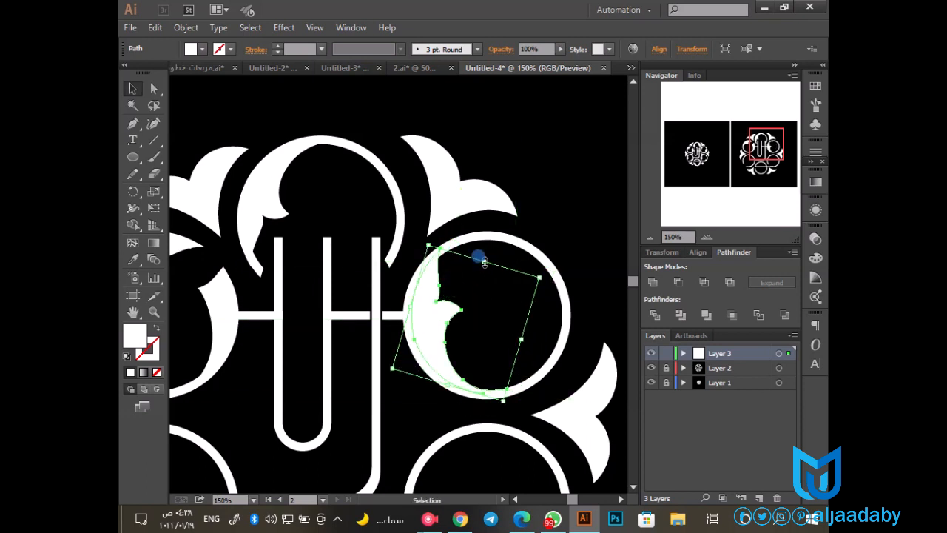
pyautogui.moveTo(483, 260)
pyautogui.mouseDown()
pyautogui.moveTo(429, 269)
pyautogui.moveTo(490, 253)
pyautogui.mouseUp()
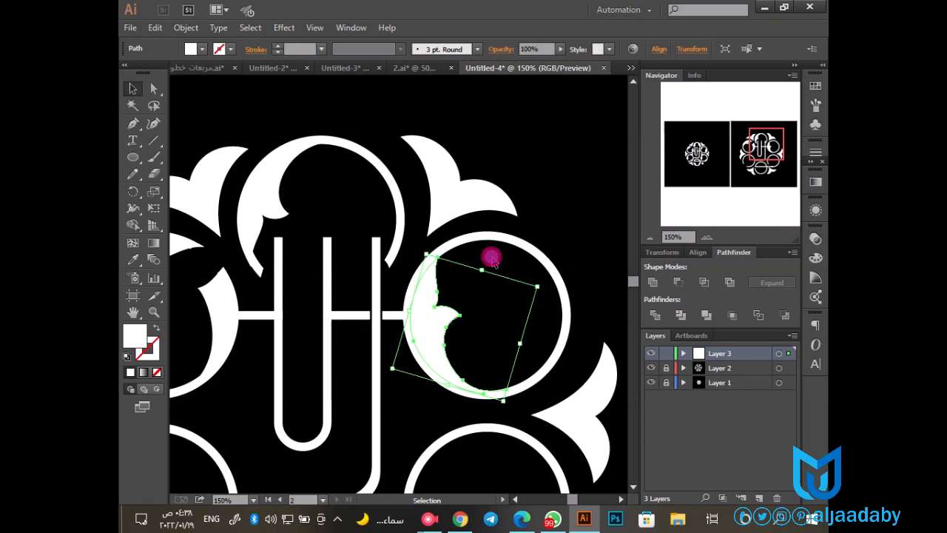
pyautogui.click(492, 260)
# Step: Duplicate the crescent from the upper-left circle into the top circle, then rotate and reflect the copy
pyautogui.moveTo(460, 287); pyautogui.dragTo(545, 211)
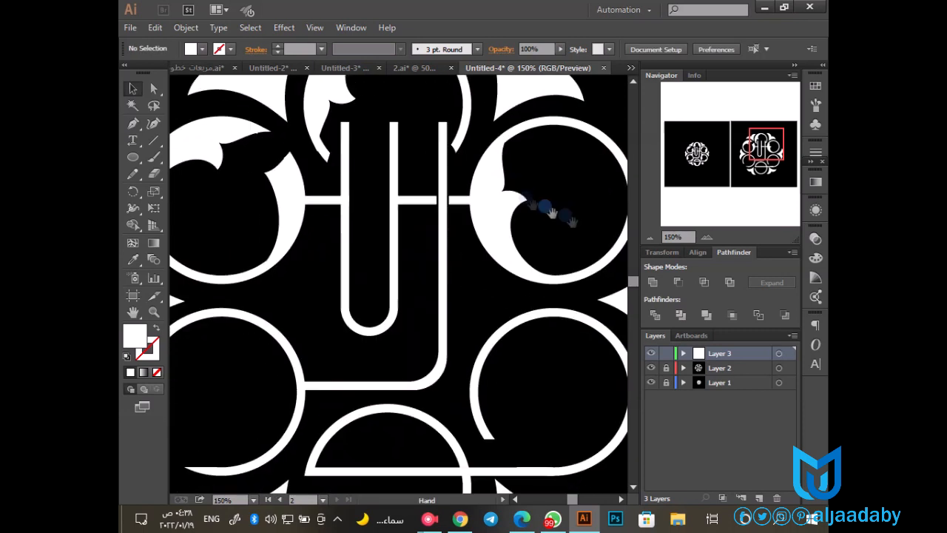
pyautogui.click(646, 238)
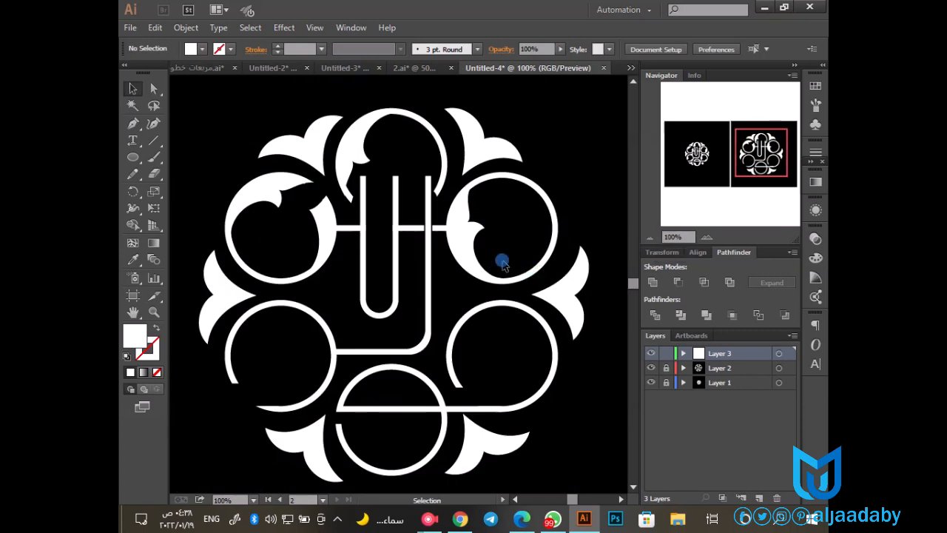
pyautogui.moveTo(442, 310); pyautogui.dragTo(454, 271)
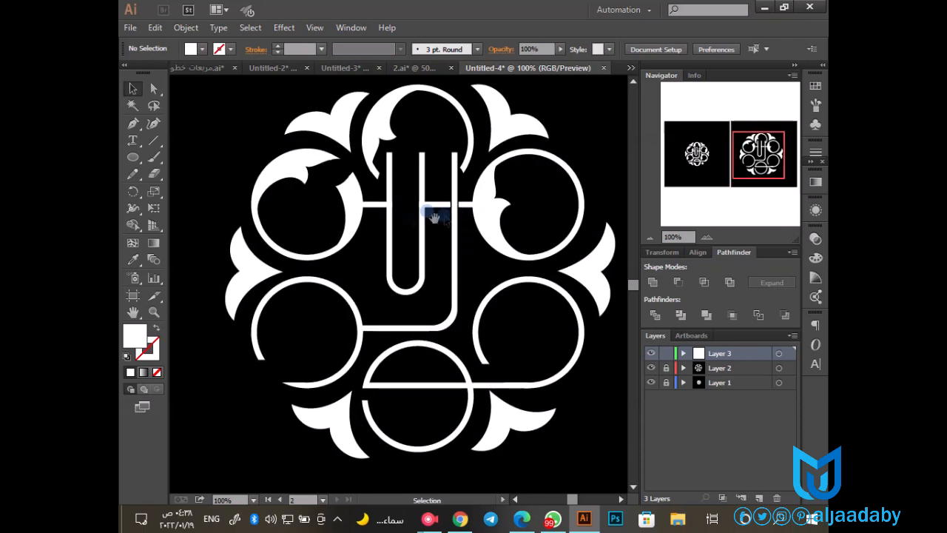
pyautogui.click(351, 201)
pyautogui.moveTo(348, 203); pyautogui.dragTo(417, 152)
pyautogui.rightClick(416, 151)
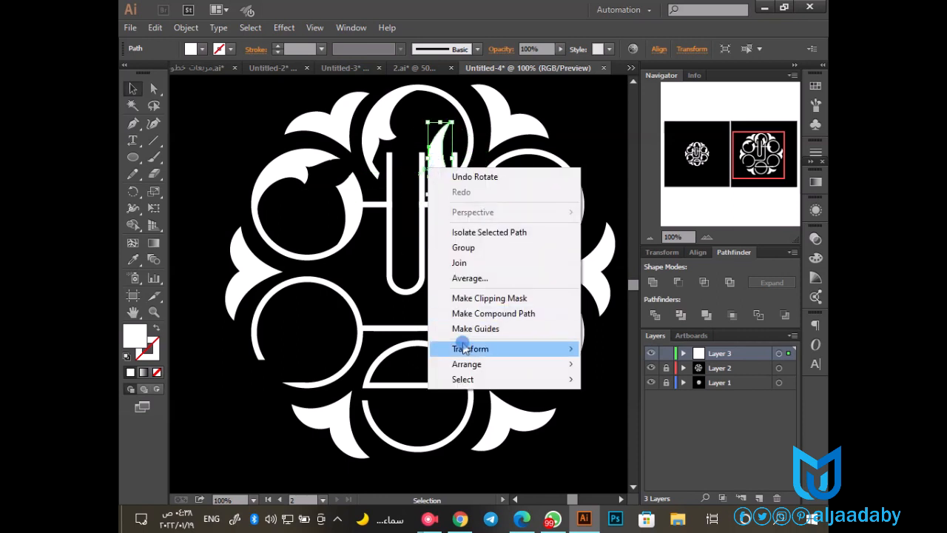
pyautogui.click(370, 395)
pyautogui.click(367, 338)
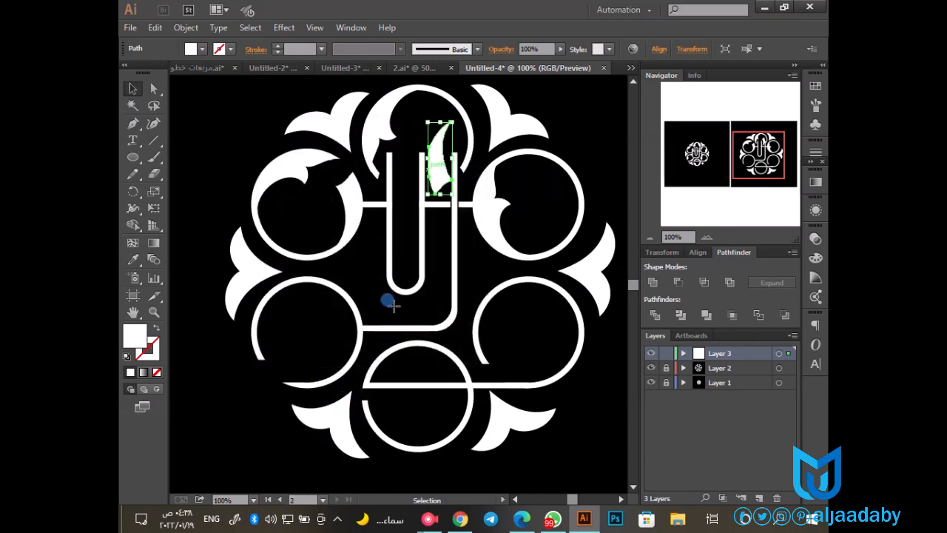
# Step: Fit the reflected crescent against the top circle's right arc and reduce its height slightly
pyautogui.moveTo(421, 209); pyautogui.dragTo(369, 334)
pyautogui.moveTo(392, 292); pyautogui.dragTo(412, 279)
pyautogui.moveTo(359, 212); pyautogui.dragTo(439, 310)
pyautogui.click(133, 88)
pyautogui.moveTo(444, 256); pyautogui.dragTo(466, 263)
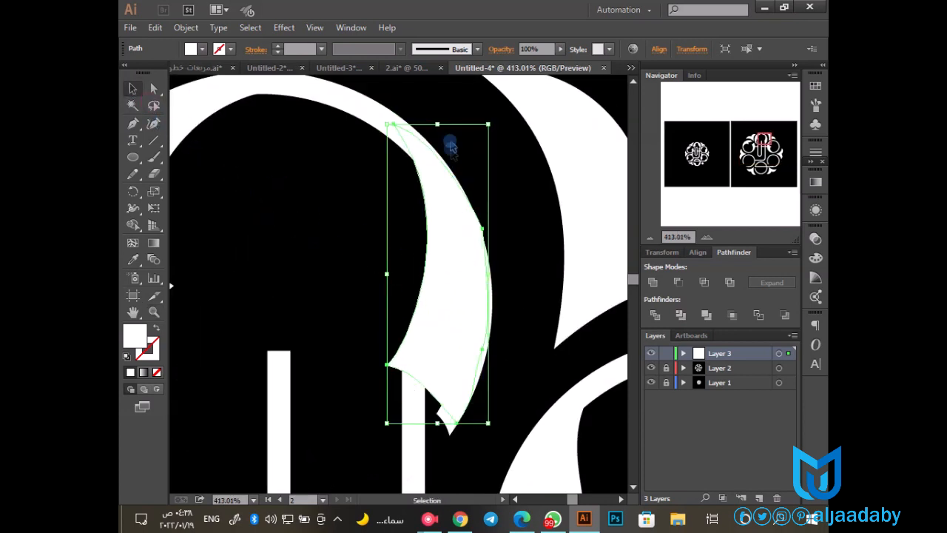
pyautogui.moveTo(438, 125); pyautogui.dragTo(437, 139)
pyautogui.click(516, 247)
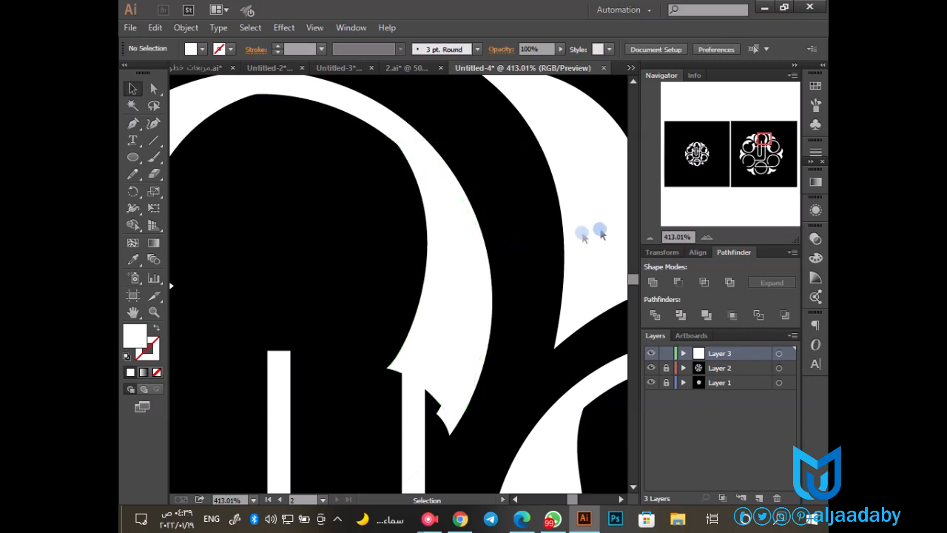
# Step: Compare with the finished ornament on the other artboard, and place a rotated copy of the notched leaf in the bottom circle
pyautogui.moveTo(447, 393); pyautogui.dragTo(454, 282)
pyautogui.click(694, 155)
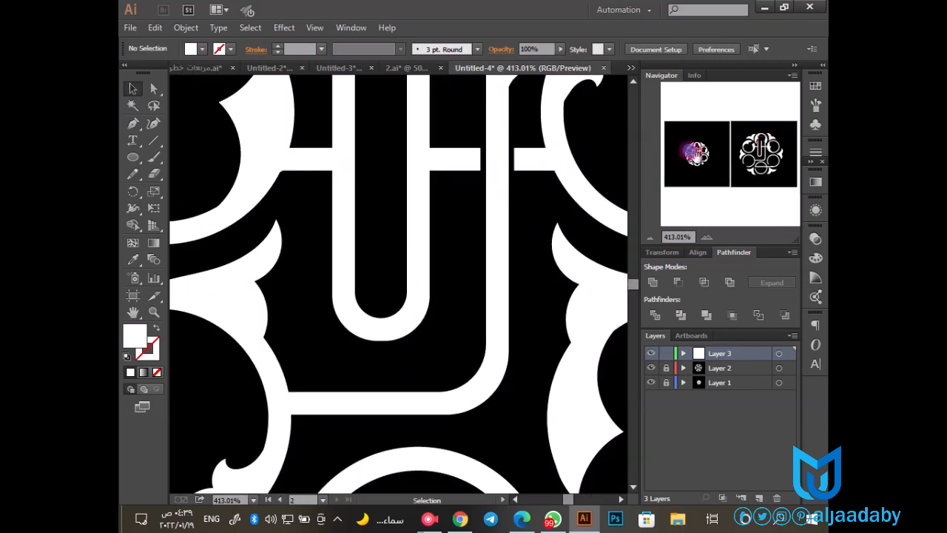
pyautogui.click(654, 236)
pyautogui.moveTo(543, 333); pyautogui.dragTo(503, 292)
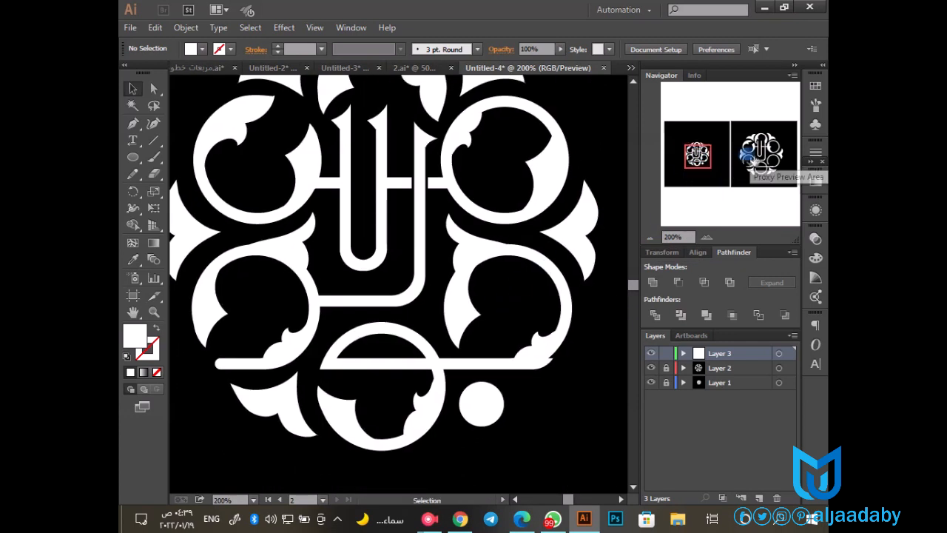
pyautogui.click(760, 160)
pyautogui.click(650, 237)
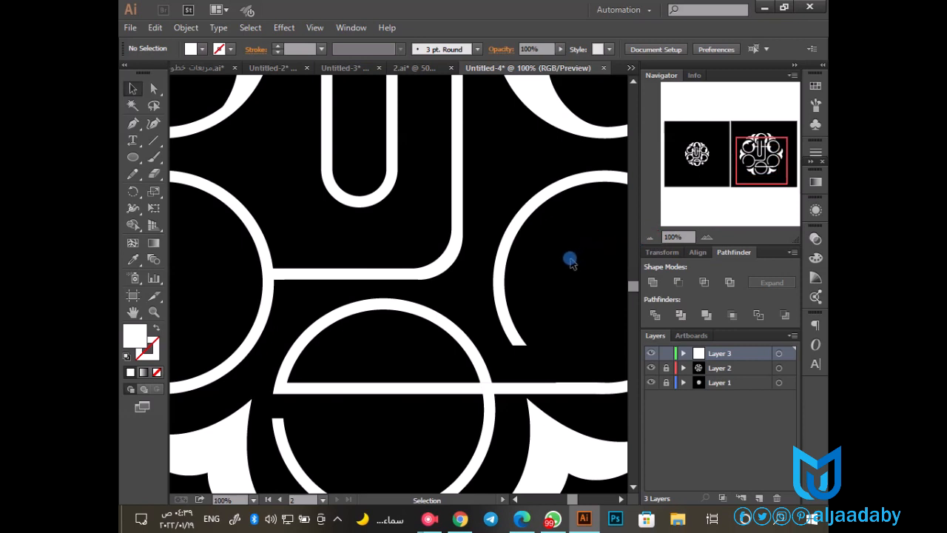
pyautogui.moveTo(465, 164); pyautogui.dragTo(374, 376)
pyautogui.moveTo(434, 382); pyautogui.dragTo(419, 345)
pyautogui.moveTo(386, 388); pyautogui.dragTo(377, 381)
# Step: Align the leaf copy with the bottom circle's lower-left arc so its base meets the circle's open left end
pyautogui.press('z')
pyautogui.moveTo(306, 298); pyautogui.dragTo(447, 386)
pyautogui.press('v')
pyautogui.moveTo(381, 344); pyautogui.dragTo(308, 385)
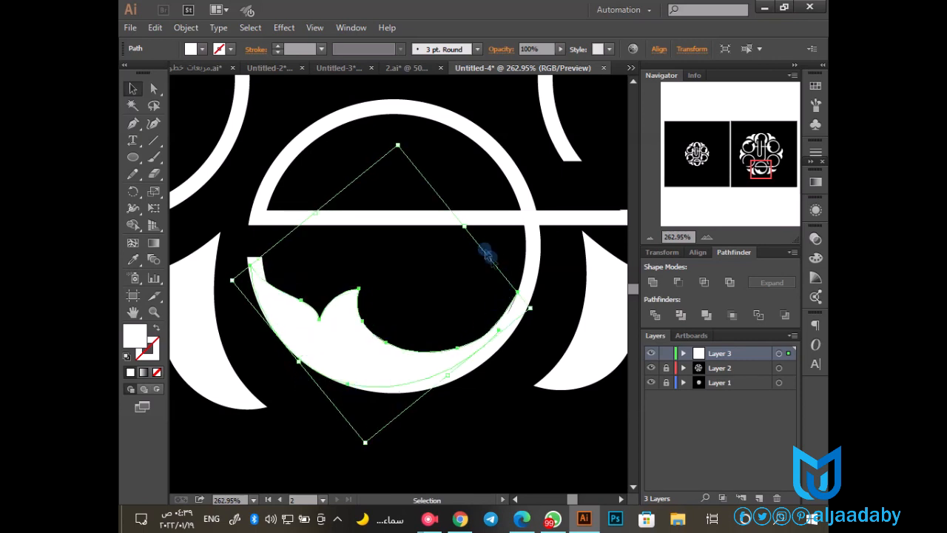
# Step: Adjust the notched leaf's lower edge so it follows the bottom circle's outer arc
pyautogui.moveTo(448, 373); pyautogui.dragTo(449, 376)
pyautogui.click(601, 269)
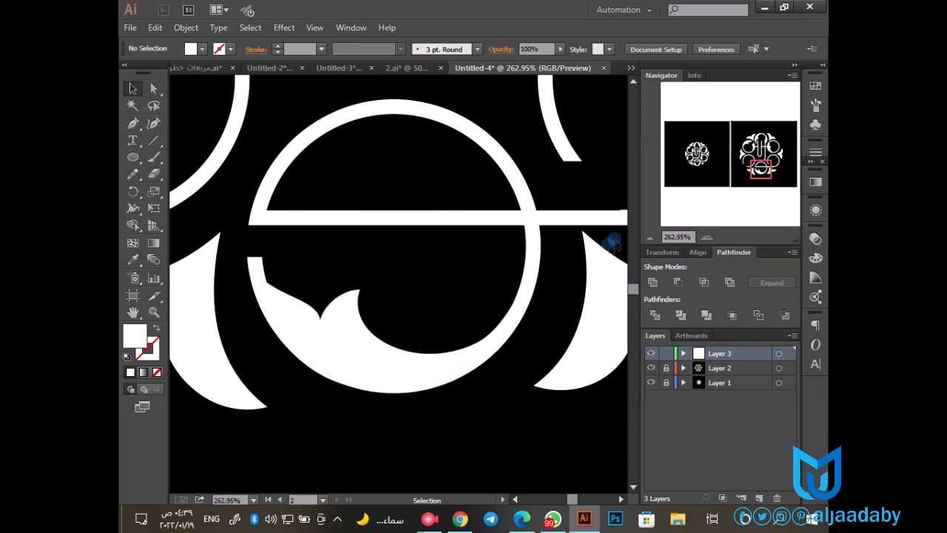
# Step: Check the finished ornament, and draw a closed crescent with the Pen tool along the lower-left circle's left arc, ending at its open end
pyautogui.moveTo(776, 153); pyautogui.dragTo(736, 154)
pyautogui.click(692, 155)
pyautogui.click(747, 157)
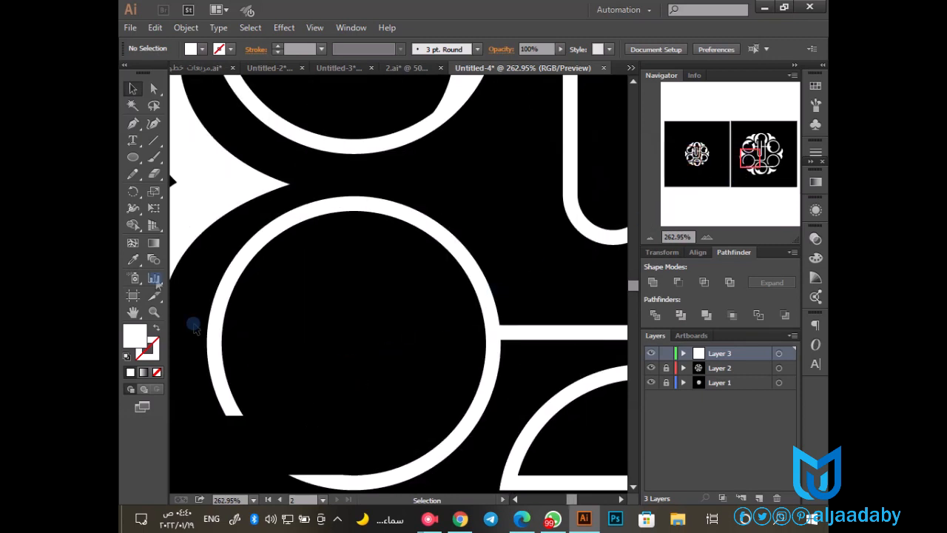
pyautogui.click(132, 123)
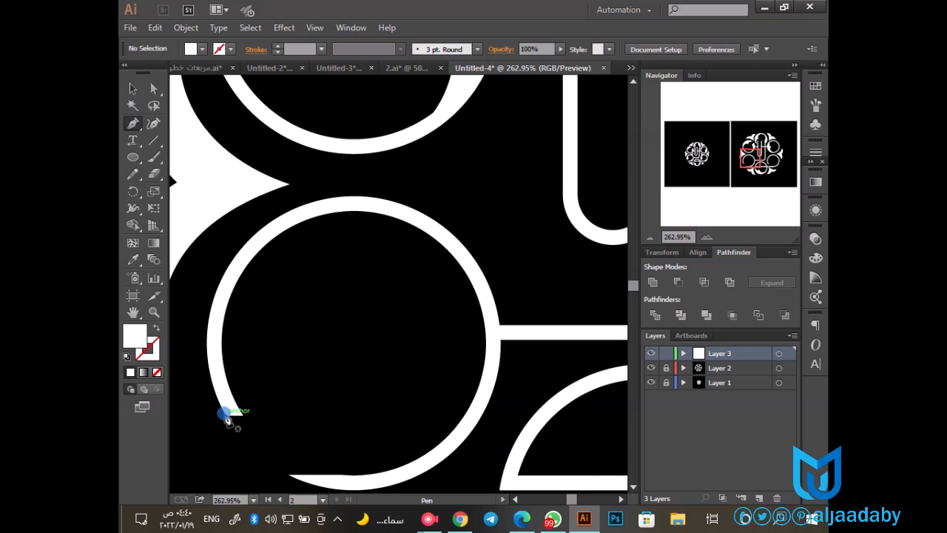
pyautogui.click(245, 267)
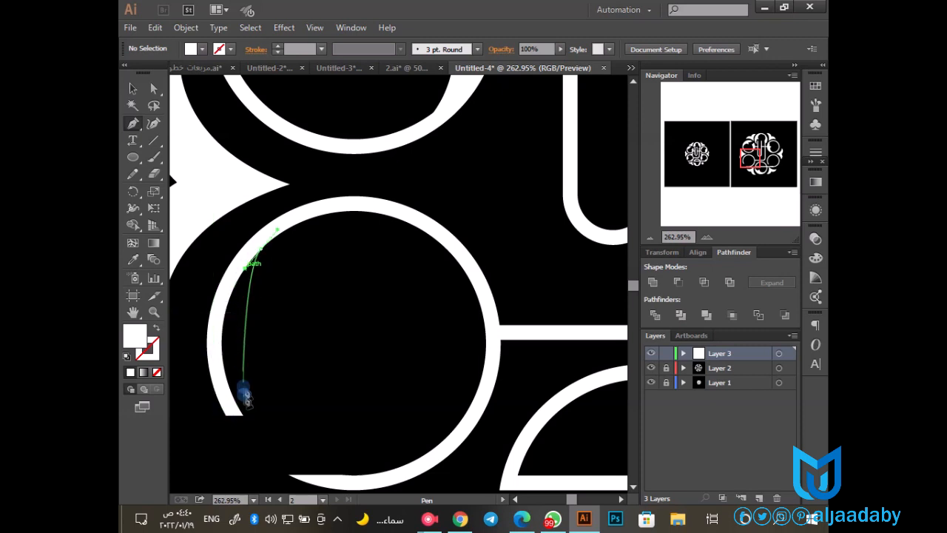
pyautogui.moveTo(270, 387); pyautogui.dragTo(315, 419)
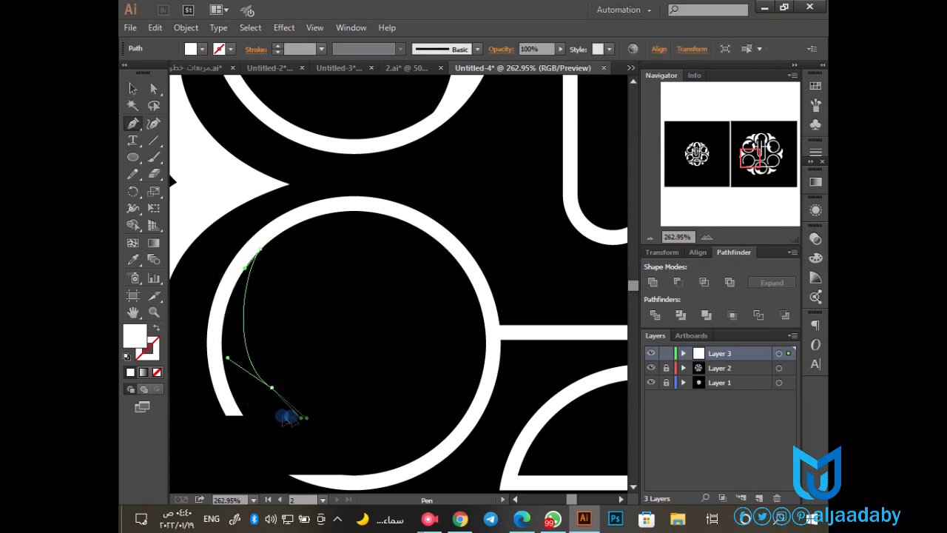
pyautogui.moveTo(232, 427); pyautogui.dragTo(232, 438)
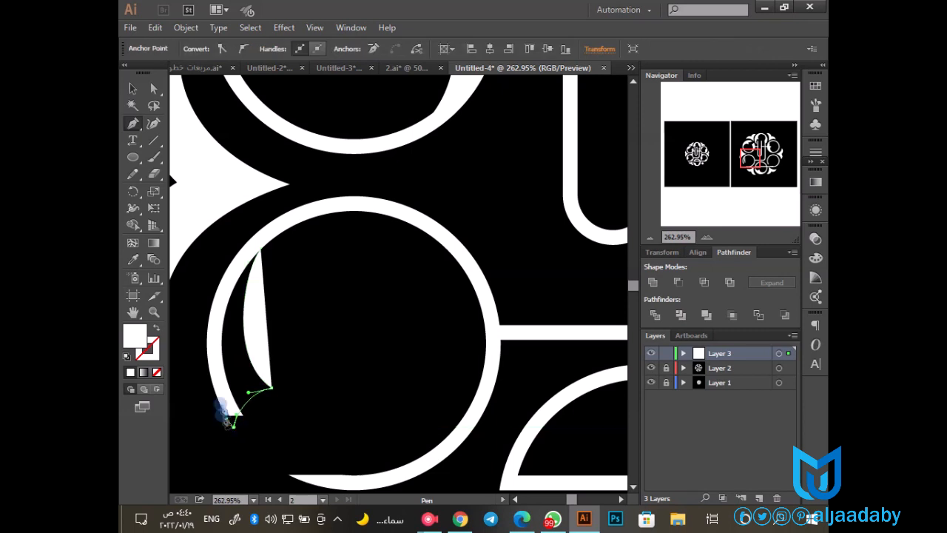
pyautogui.click(209, 319)
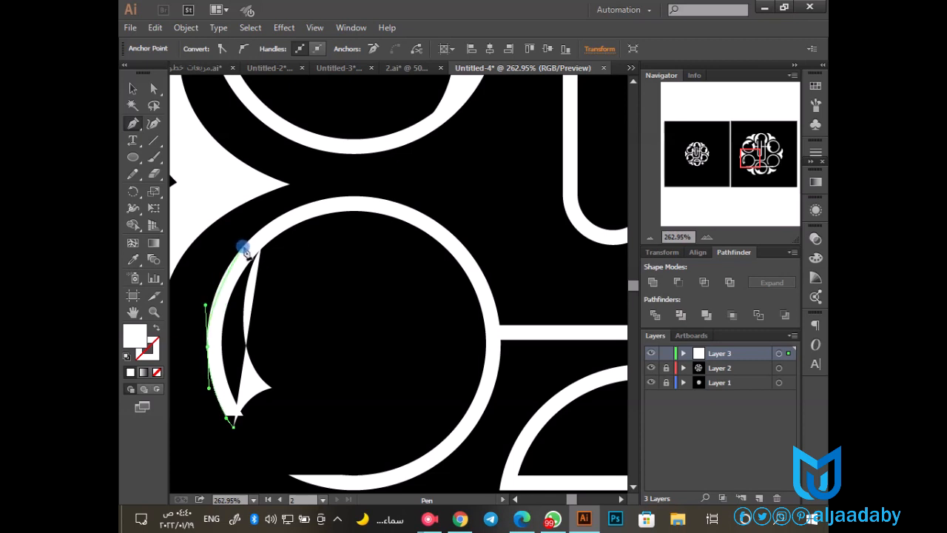
pyautogui.moveTo(251, 245)
pyautogui.mouseDown()
pyautogui.moveTo(261, 239)
pyautogui.moveTo(256, 259)
pyautogui.mouseUp()
# Step: Reshape the crescent's inner curve by moving its inner tip further into the lower-left circle and adjusting the curve handles
pyautogui.press('a')
pyautogui.moveTo(272, 387); pyautogui.dragTo(234, 350)
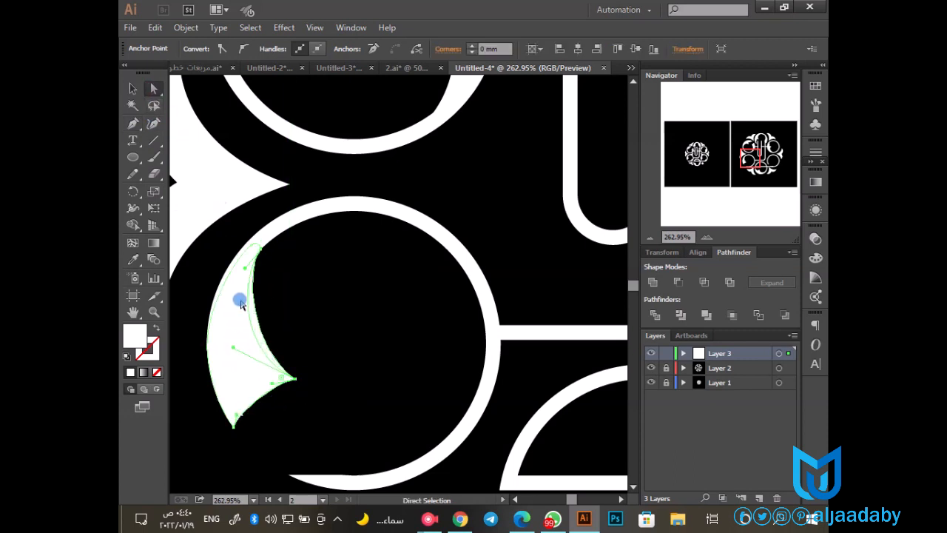
pyautogui.moveTo(241, 304); pyautogui.dragTo(263, 310)
pyautogui.click(335, 299)
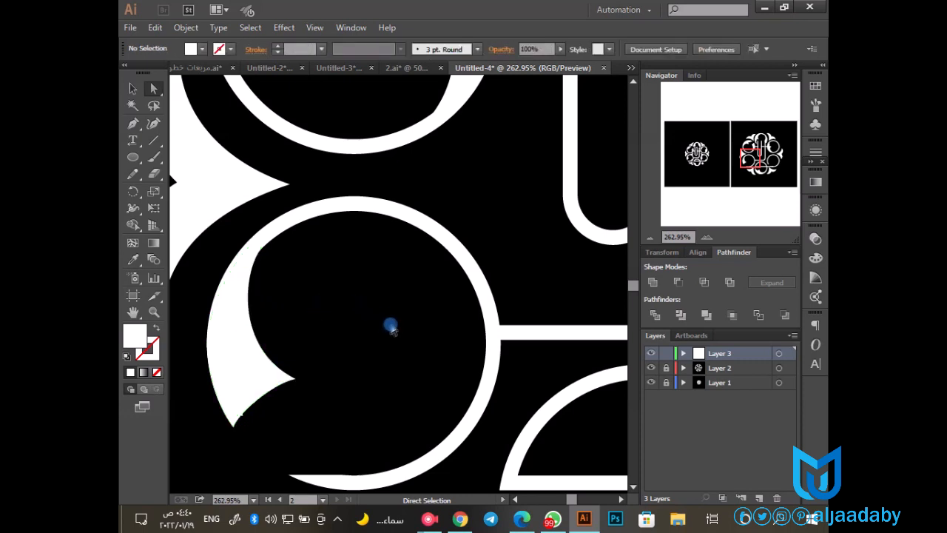
# Step: Duplicate the crescent from the lower-left circle into the lower-right circle, and align the copy with that circle's left arc
pyautogui.click(645, 242)
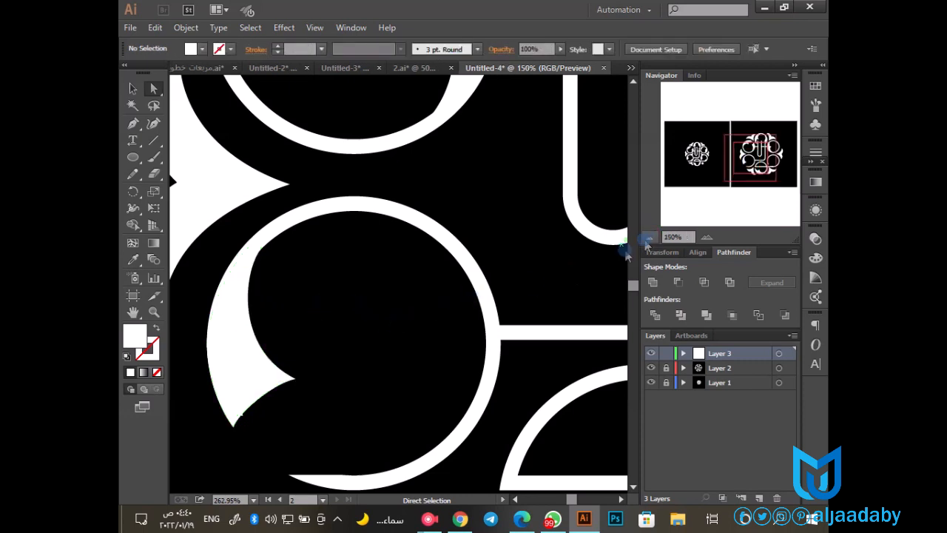
pyautogui.moveTo(511, 313); pyautogui.dragTo(478, 317)
pyautogui.press('z')
pyautogui.moveTo(415, 221); pyautogui.dragTo(530, 354)
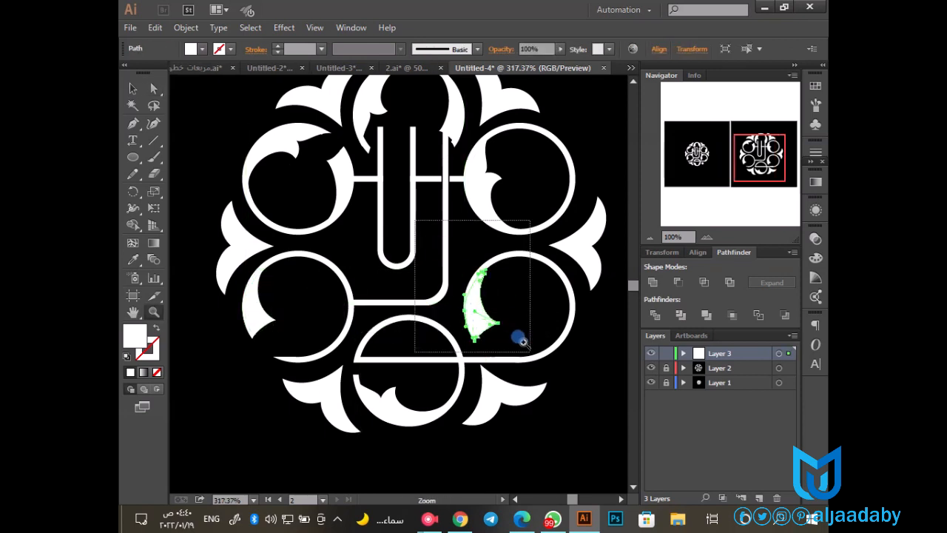
pyautogui.press('v')
pyautogui.moveTo(409, 350); pyautogui.dragTo(409, 334)
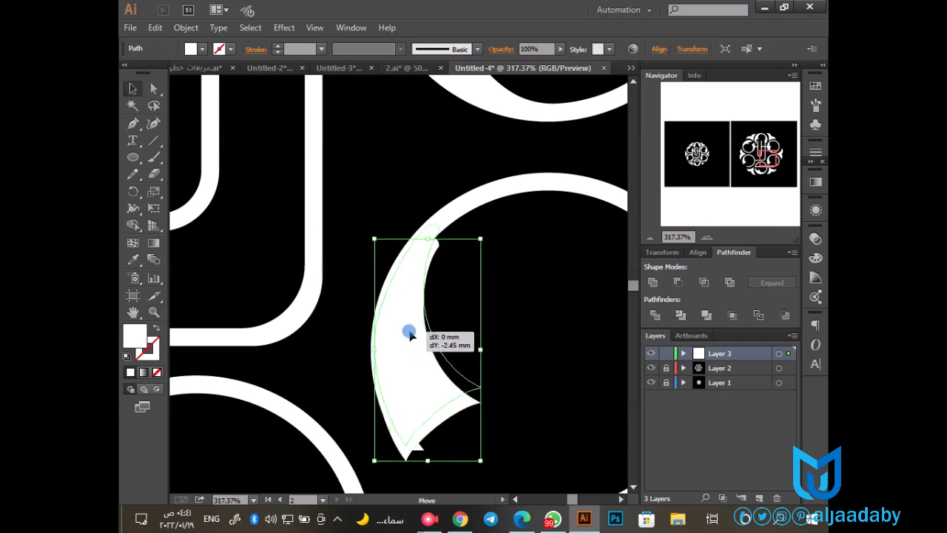
# Step: Resize the crescent copy to about 20 by 41 mm and fit it against the lower-right circle's left arc
pyautogui.moveTo(481, 460); pyautogui.dragTo(480, 445)
pyautogui.click(648, 239)
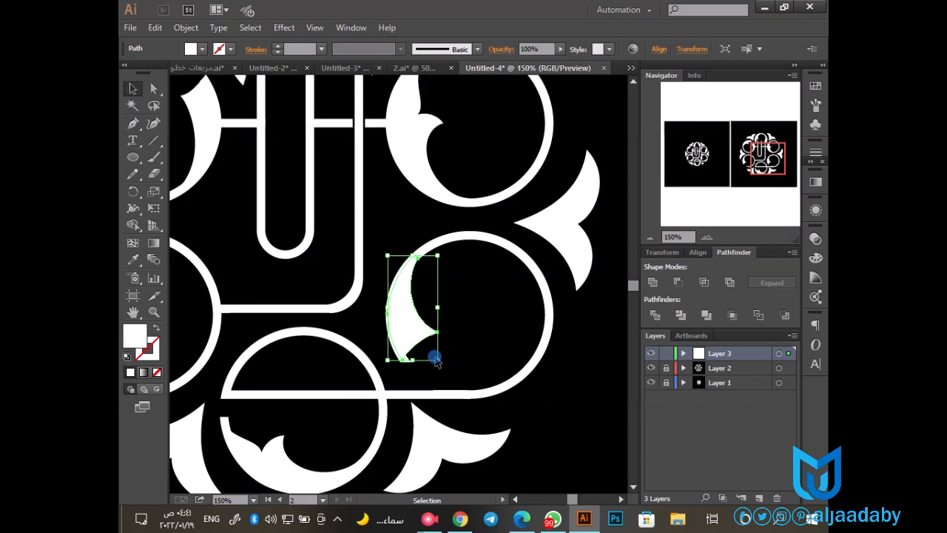
pyautogui.click(435, 361)
pyautogui.click(423, 332)
pyautogui.moveTo(437, 361); pyautogui.dragTo(442, 364)
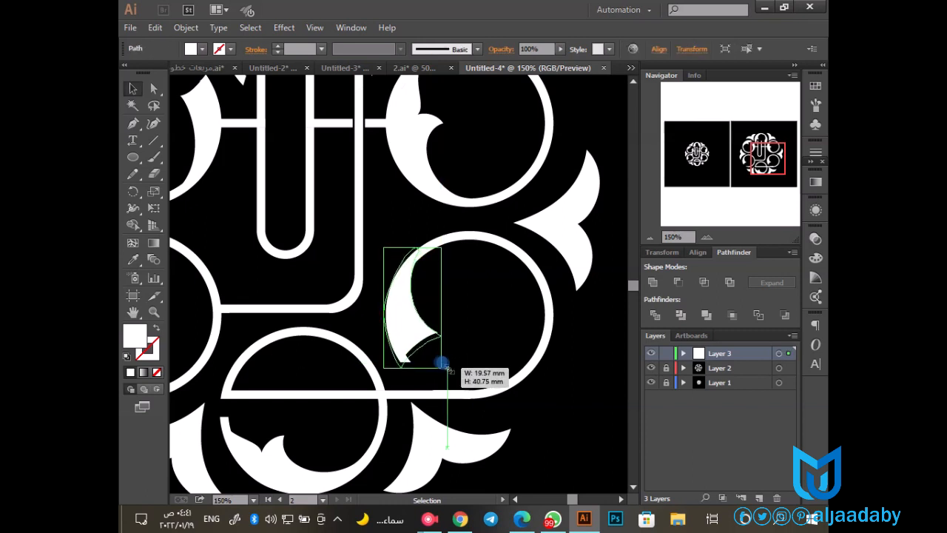
pyautogui.moveTo(405, 310); pyautogui.dragTo(428, 308)
pyautogui.click(433, 295)
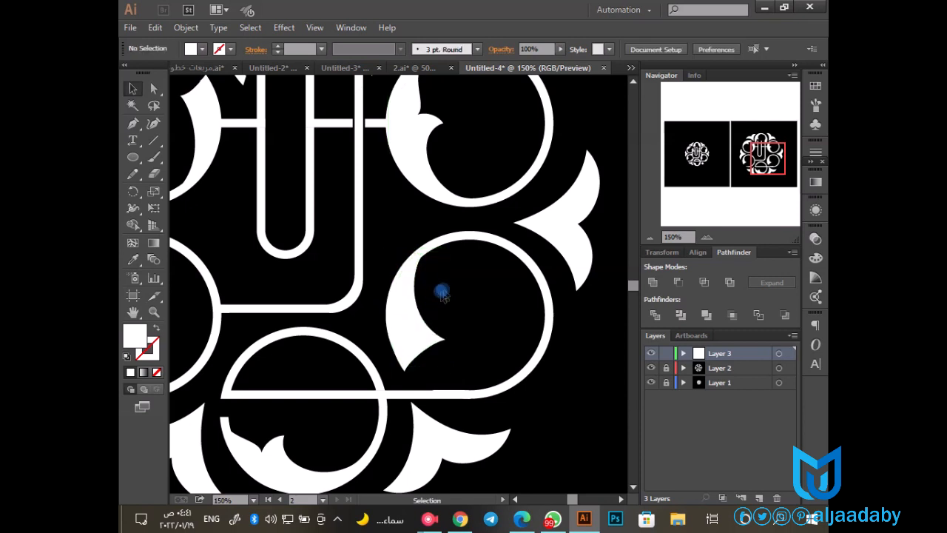
# Step: Compare with the finished ornament, and refine the crescent copy's upper tip so it blends into the lower-right circle's inner edge
pyautogui.moveTo(459, 267); pyautogui.dragTo(426, 309)
pyautogui.click(697, 149)
pyautogui.click(772, 161)
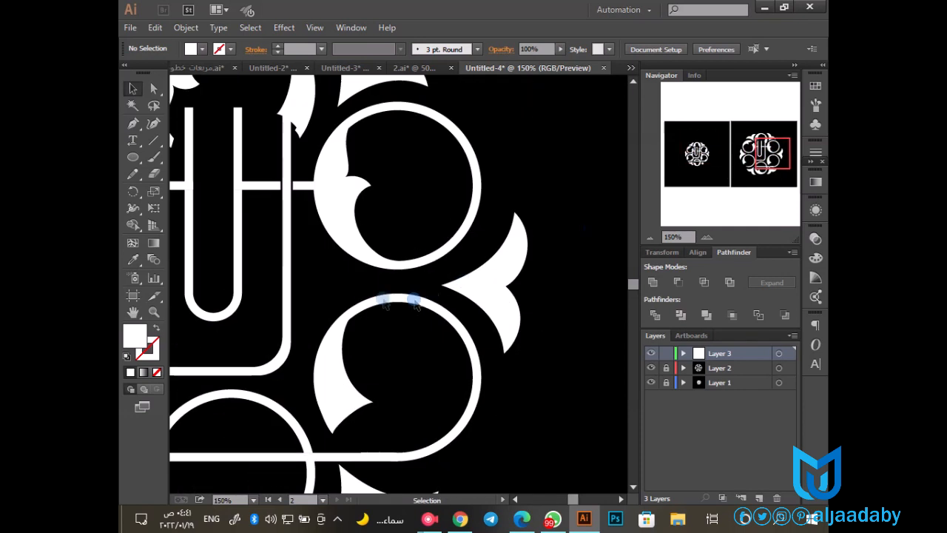
pyautogui.click(339, 336)
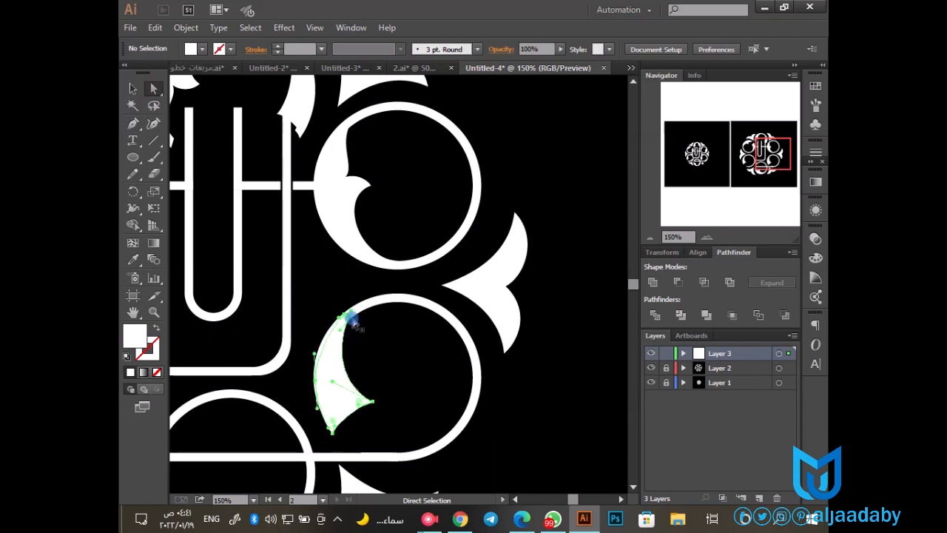
pyautogui.hotkey('ctrl', 'space')
pyautogui.moveTo(311, 284); pyautogui.dragTo(373, 351)
pyautogui.moveTo(338, 264); pyautogui.dragTo(369, 250)
pyautogui.moveTo(326, 306); pyautogui.dragTo(258, 350)
pyautogui.click(469, 259)
pyautogui.moveTo(537, 211); pyautogui.dragTo(444, 249)
# Step: Paint a closed leaf outline with the Paintbrush along the outside of the lower-right circle's upper-left arc
pyautogui.click(648, 238)
pyautogui.click(649, 238)
pyautogui.click(648, 238)
pyautogui.click(154, 158)
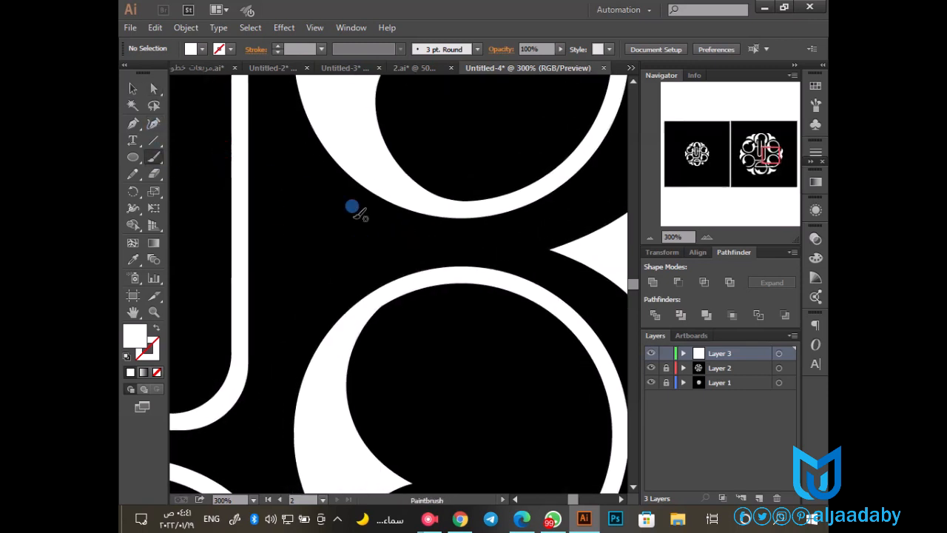
pyautogui.moveTo(504, 263)
pyautogui.mouseDown()
pyautogui.moveTo(313, 182)
pyautogui.moveTo(360, 254)
pyautogui.moveTo(331, 282)
pyautogui.mouseUp()
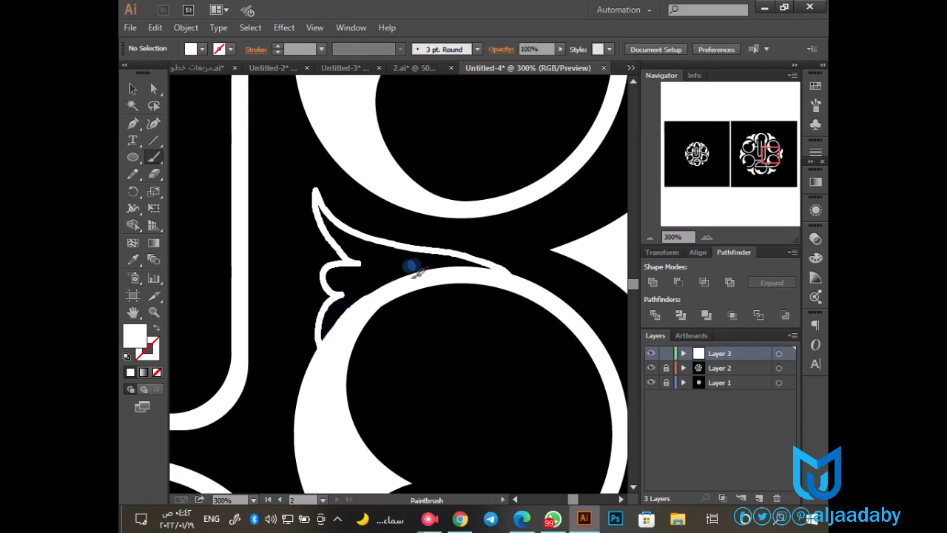
pyautogui.moveTo(481, 273); pyautogui.dragTo(482, 269)
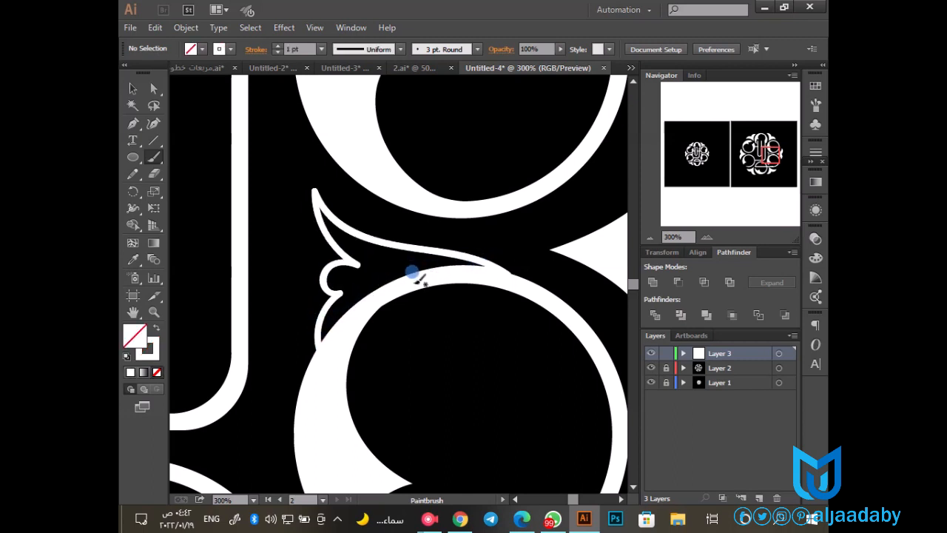
# Step: Swap fill and stroke on the leaf outline to make it solid white, and extend its lower tip down the circle's left arc
pyautogui.press('a')
pyautogui.click(353, 264)
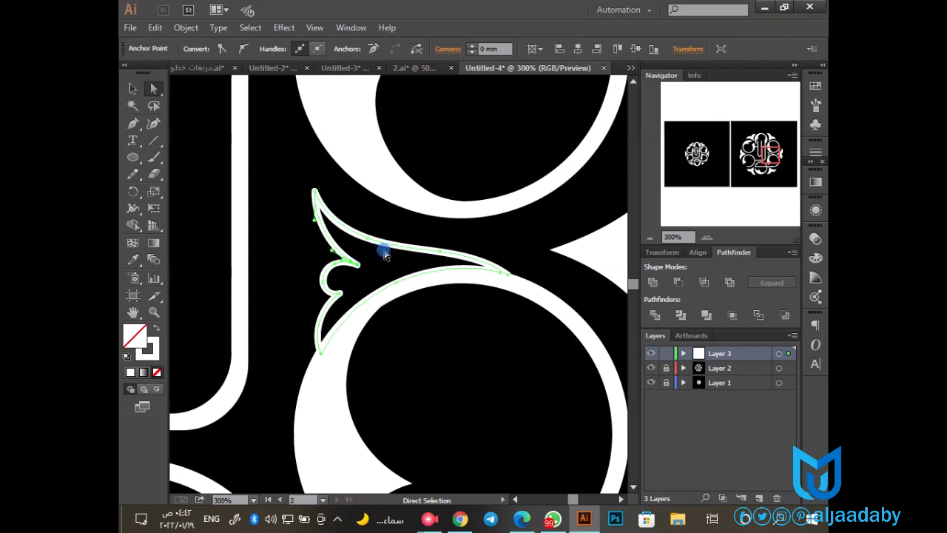
pyautogui.click(325, 239)
pyautogui.press('v')
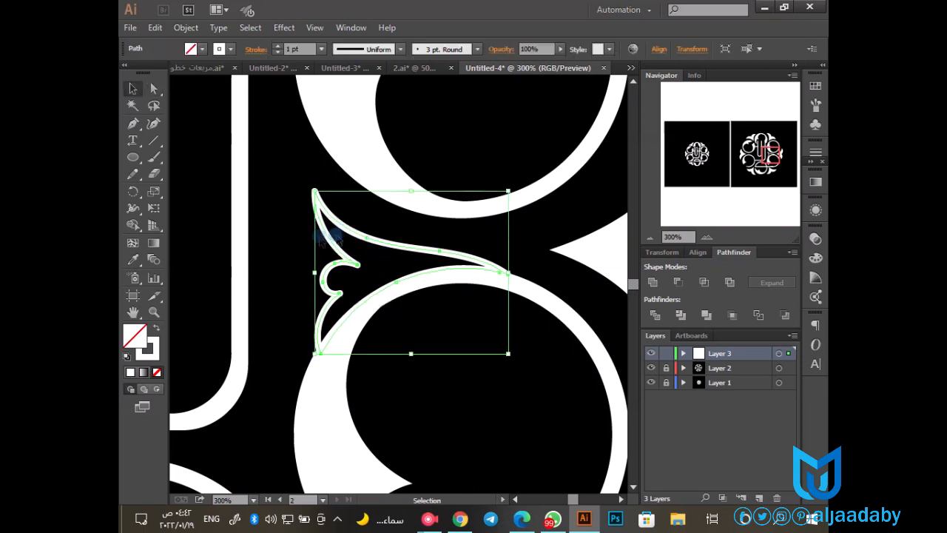
pyautogui.click(154, 329)
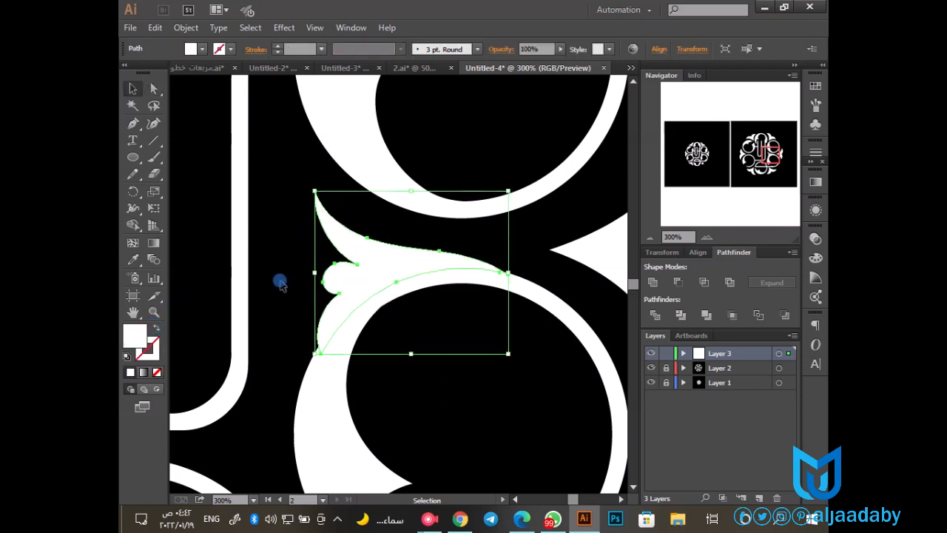
pyautogui.press('a')
pyautogui.moveTo(318, 352); pyautogui.dragTo(331, 319)
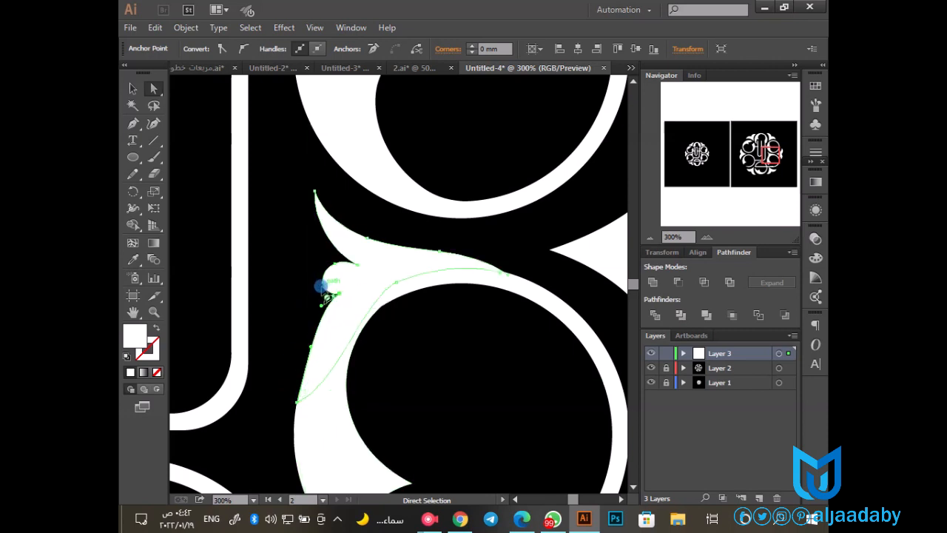
# Step: Turn the leaf's rounded middle lobe into a sharp point, and extend its other end along the circle's upper-right arc
pyautogui.click(329, 291)
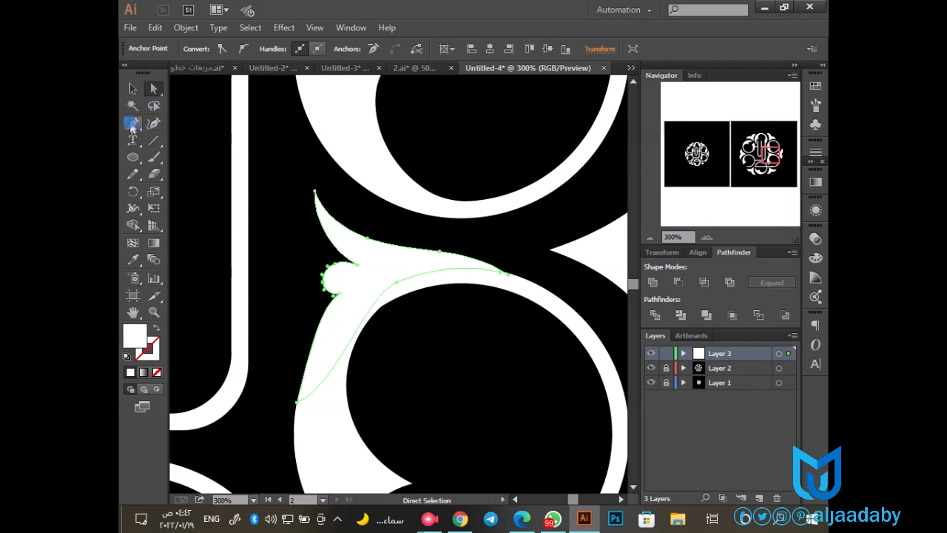
pyautogui.moveTo(132, 123)
pyautogui.mouseDown()
pyautogui.moveTo(161, 141)
pyautogui.moveTo(168, 157)
pyautogui.mouseUp()
pyautogui.click(333, 264)
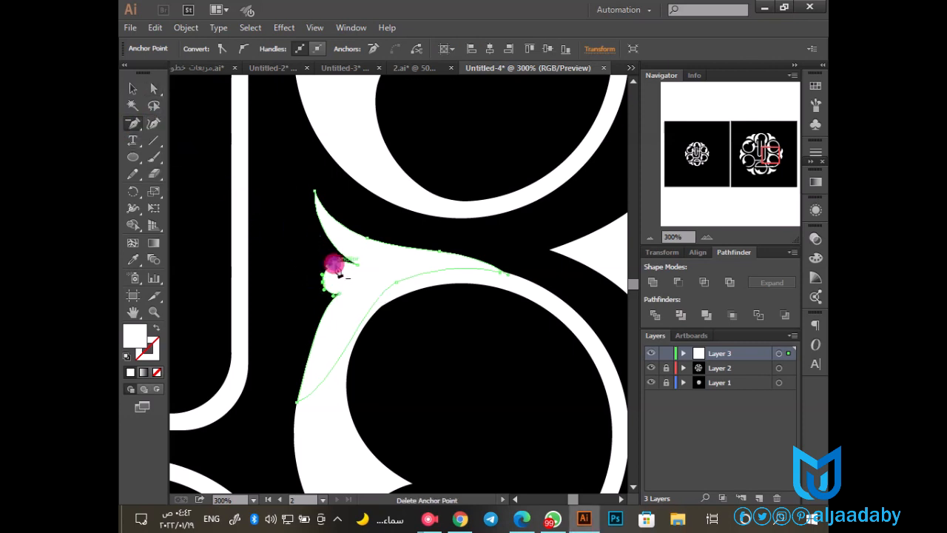
pyautogui.moveTo(132, 123); pyautogui.dragTo(191, 175)
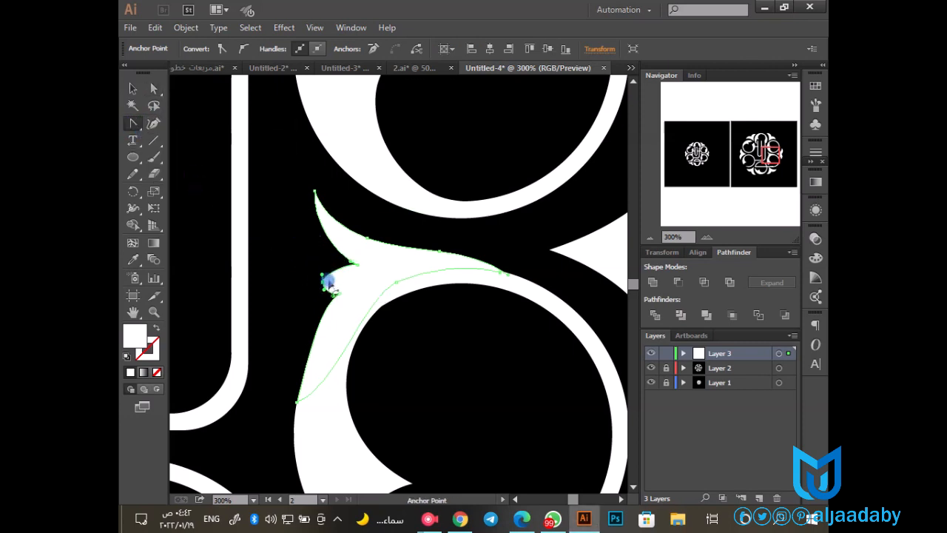
pyautogui.press('a')
pyautogui.moveTo(323, 282); pyautogui.dragTo(310, 274)
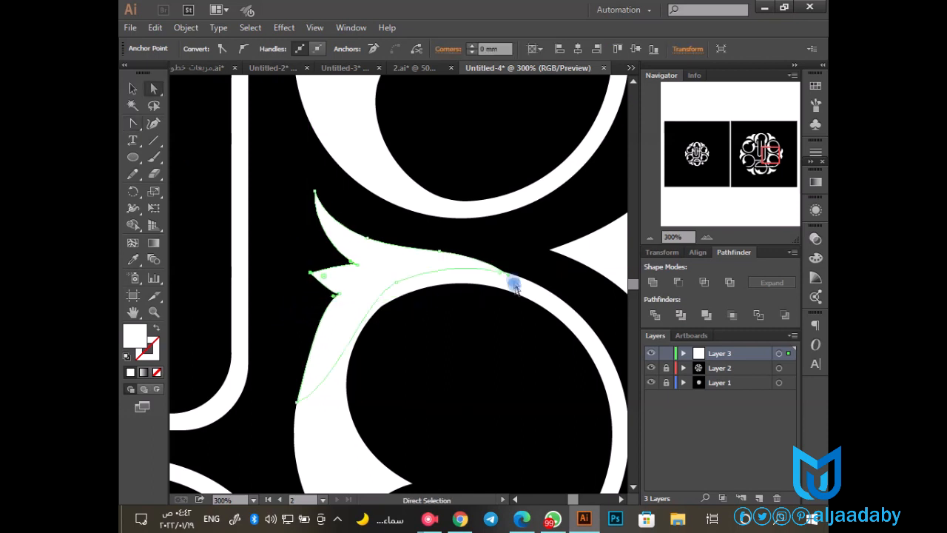
pyautogui.moveTo(493, 264); pyautogui.dragTo(536, 260)
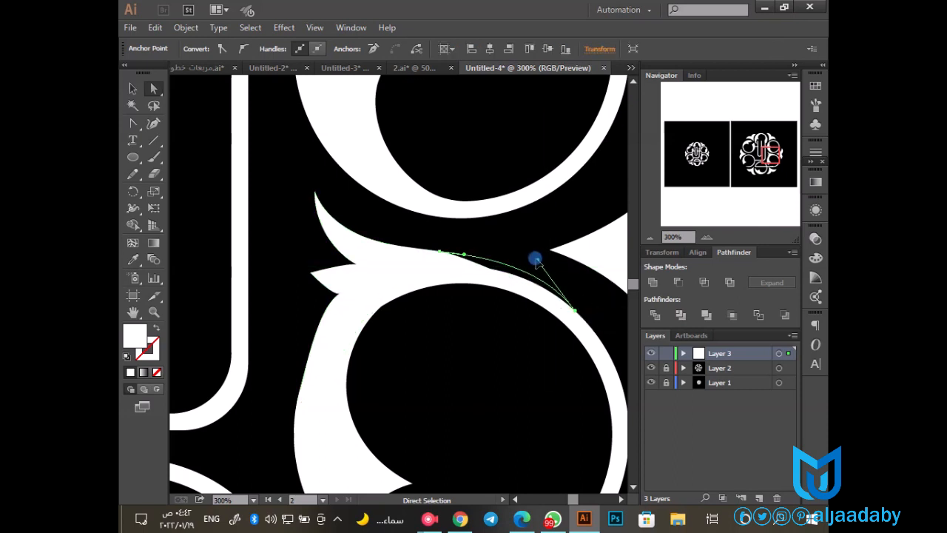
pyautogui.click(507, 342)
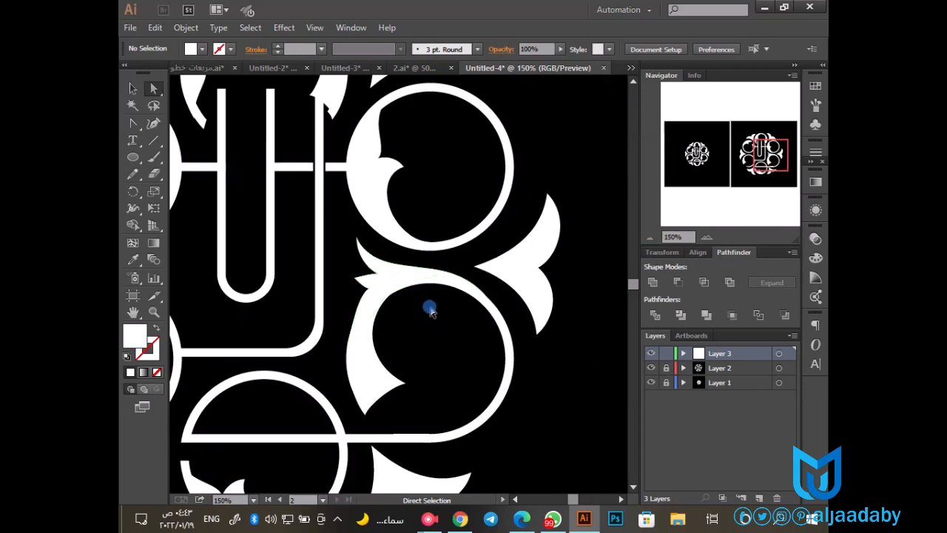
# Step: Duplicate the crescent from the upper-left circle onto the right arc of the upper-right circle
pyautogui.moveTo(414, 319); pyautogui.dragTo(528, 321)
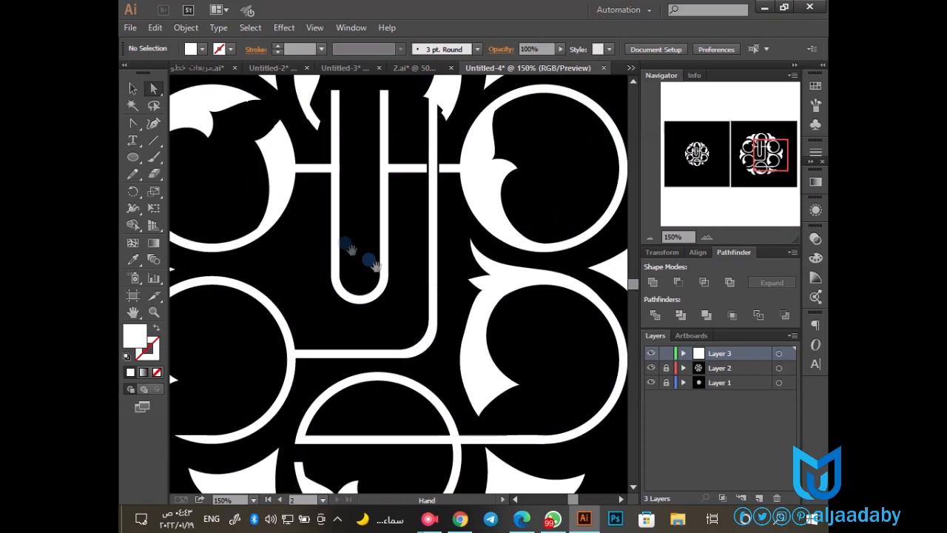
pyautogui.moveTo(276, 161); pyautogui.dragTo(588, 181)
pyautogui.click(560, 188)
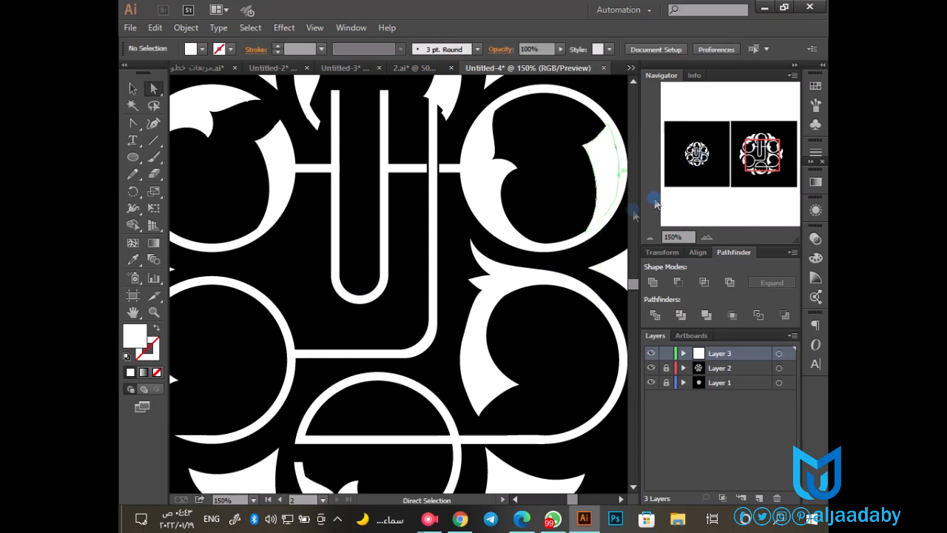
# Step: Paint a closed notched leaf with the Paintbrush inside the lower-left circle's lower-right arc, then swap its fill and stroke for solid white
pyautogui.click(699, 153)
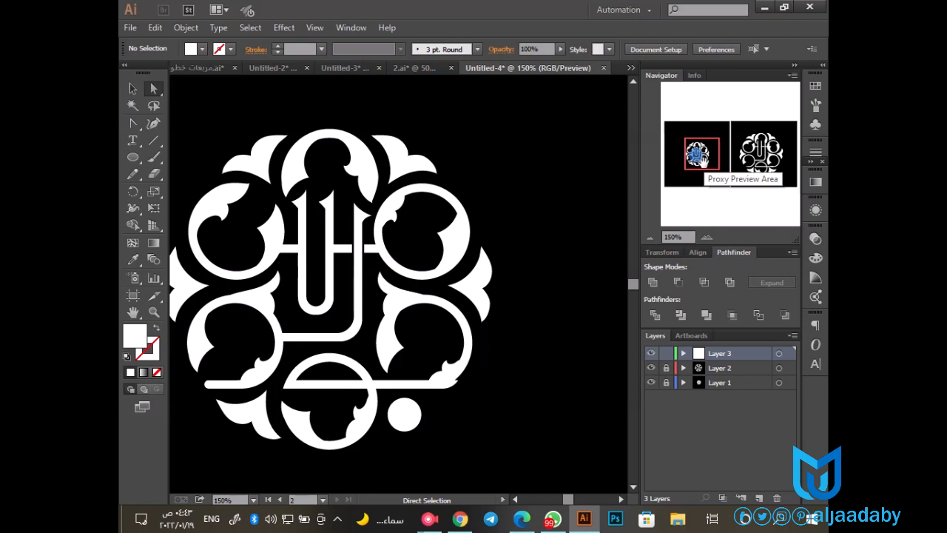
pyautogui.click(745, 159)
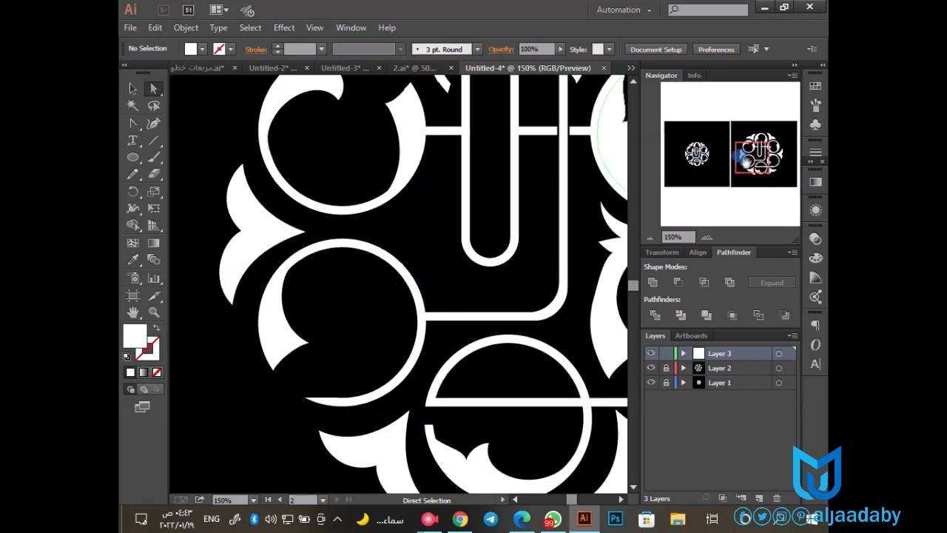
pyautogui.moveTo(401, 375); pyautogui.dragTo(369, 311)
pyautogui.click(153, 157)
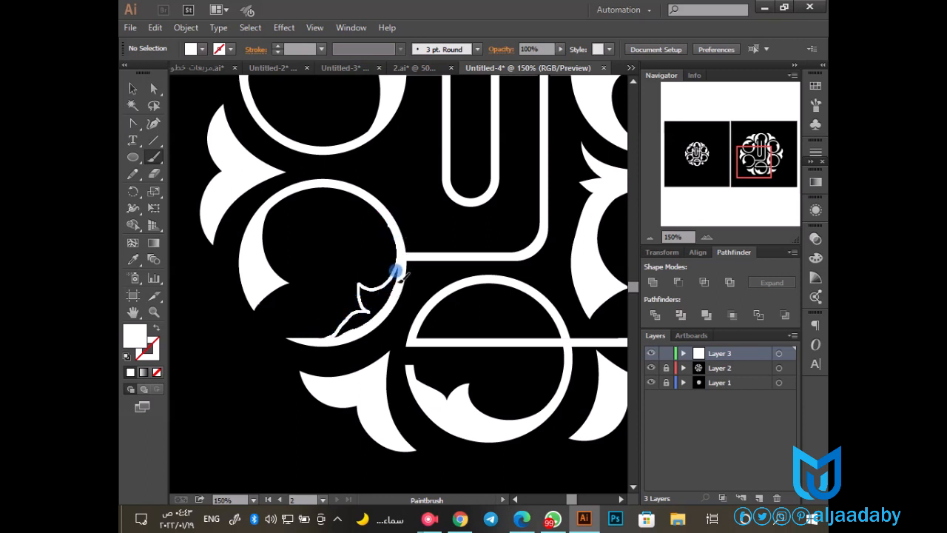
pyautogui.moveTo(395, 263); pyautogui.dragTo(400, 261)
pyautogui.press('v')
pyautogui.click(369, 288)
pyautogui.click(155, 327)
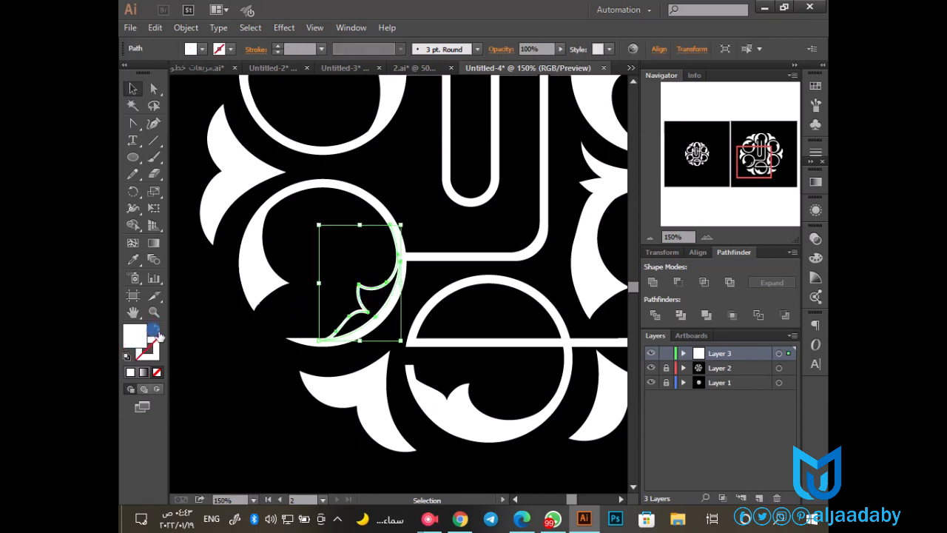
pyautogui.click(249, 369)
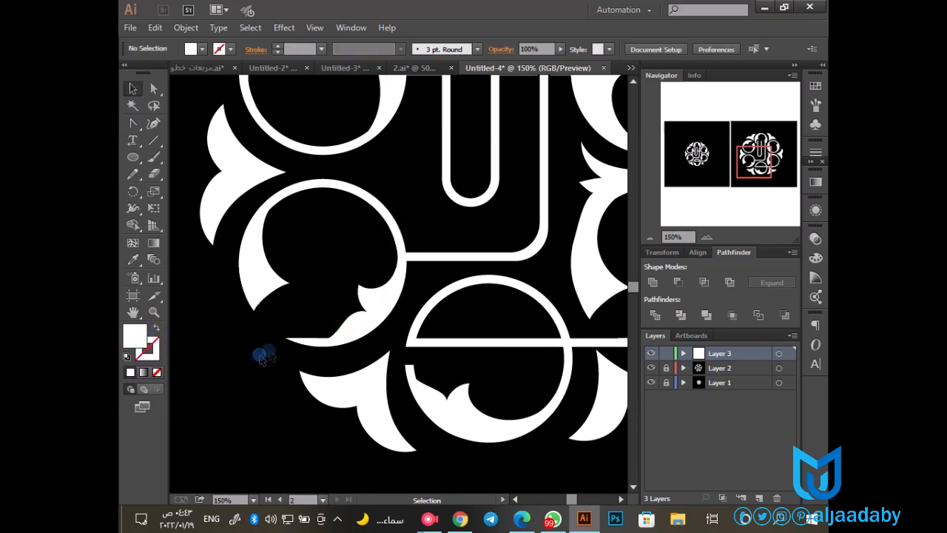
# Step: Extend the lower tip of the lower-right circle's outer leaf down the left arc, and bend its edges to follow the circle
pyautogui.moveTo(348, 254); pyautogui.dragTo(292, 307)
pyautogui.click(484, 277)
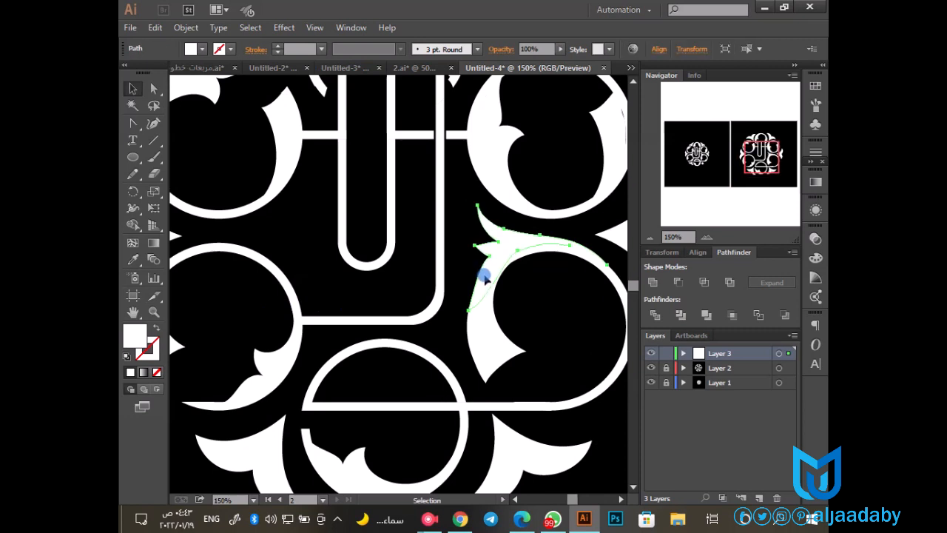
pyautogui.press('a')
pyautogui.click(468, 309)
pyautogui.moveTo(475, 281); pyautogui.dragTo(457, 303)
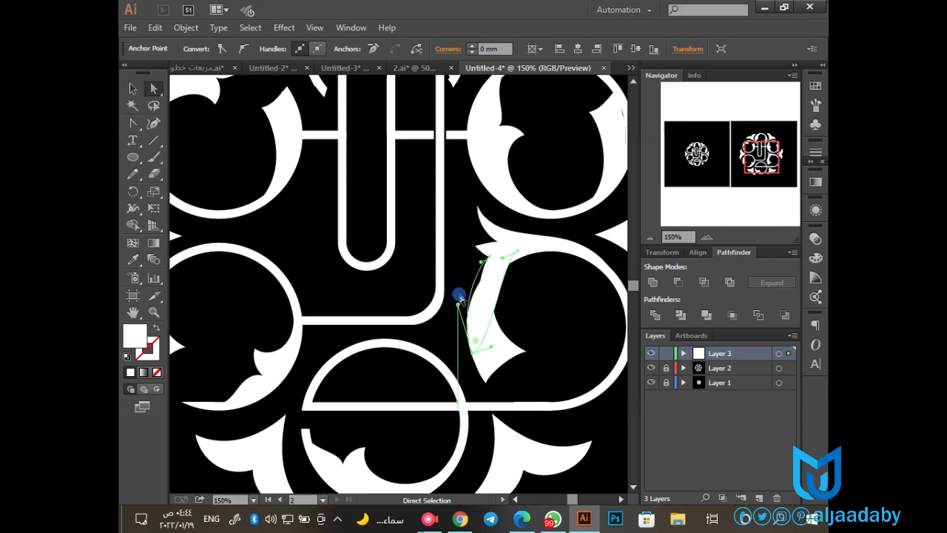
pyautogui.click(459, 272)
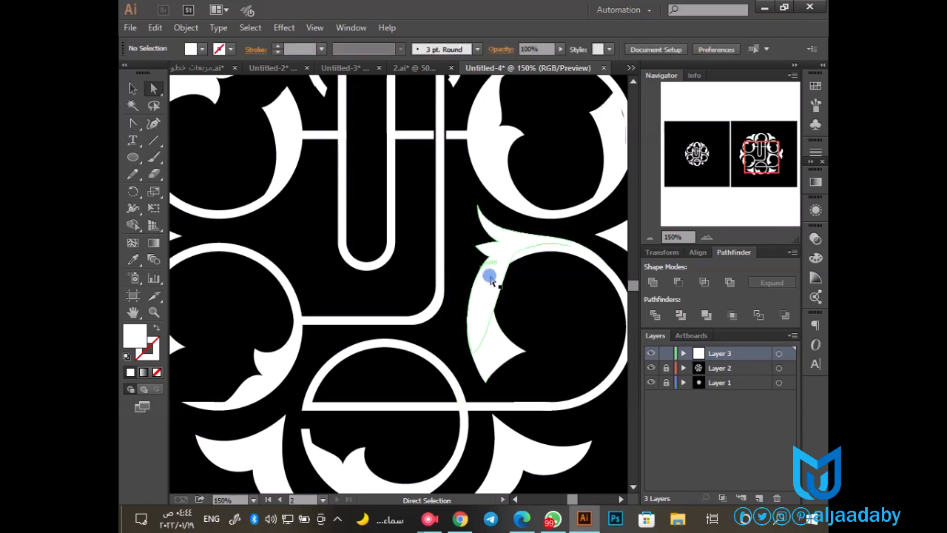
pyautogui.click(512, 273)
pyautogui.moveTo(501, 258); pyautogui.dragTo(453, 291)
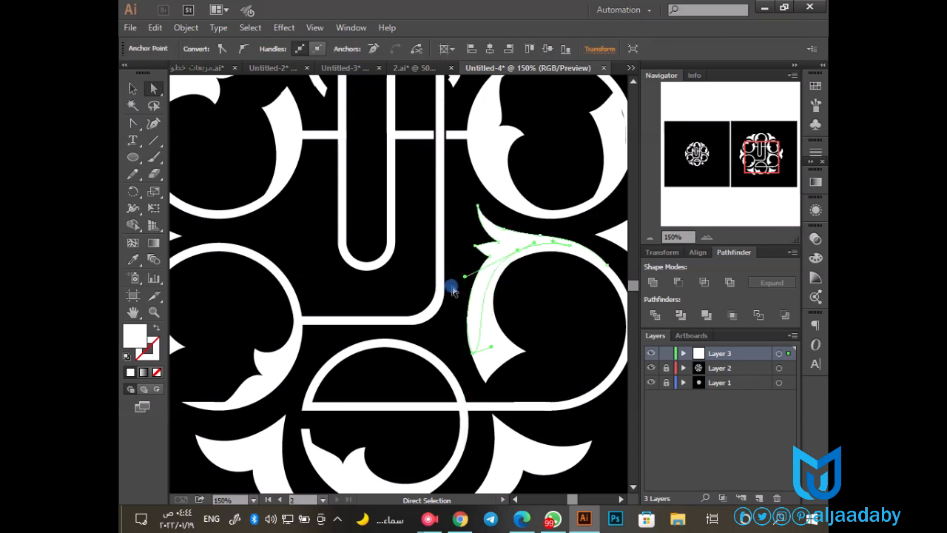
pyautogui.click(526, 275)
# Step: Reflect a copy of the lower-right circle's outer leaf and place it along the lower-left circle's upper-right arc
pyautogui.moveTo(501, 248); pyautogui.dragTo(534, 208)
pyautogui.click(540, 207)
pyautogui.rightClick(543, 200)
pyautogui.moveTo(585, 380)
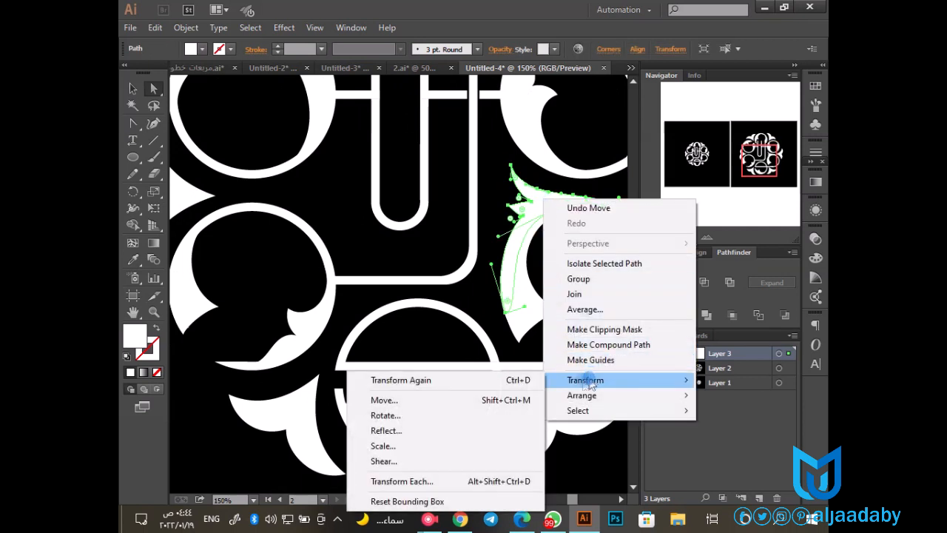
pyautogui.click(440, 431)
pyautogui.click(300, 339)
pyautogui.moveTo(611, 250); pyautogui.dragTo(348, 234)
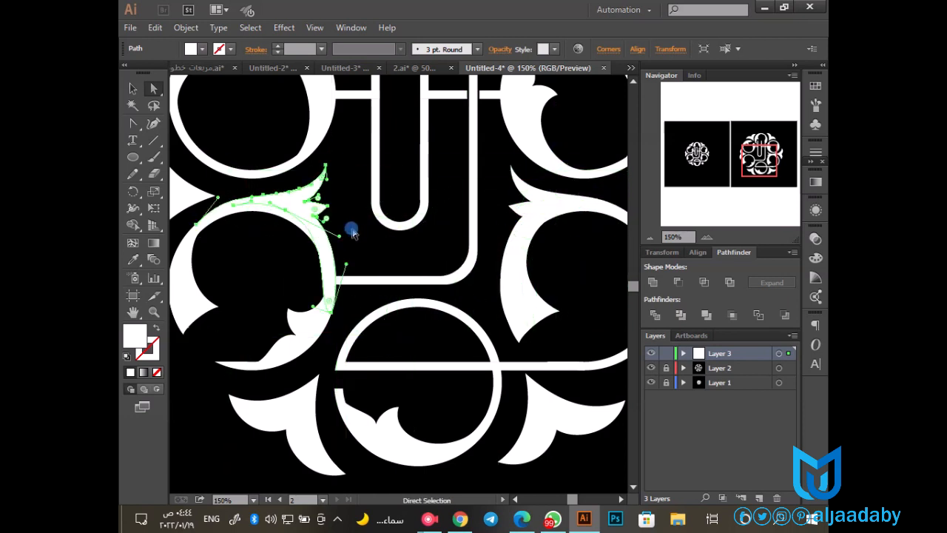
pyautogui.click(367, 244)
# Step: Reshape the curve at the mirrored leaf's lower tip so it follows the lower-left circle's right arc
pyautogui.click(326, 257)
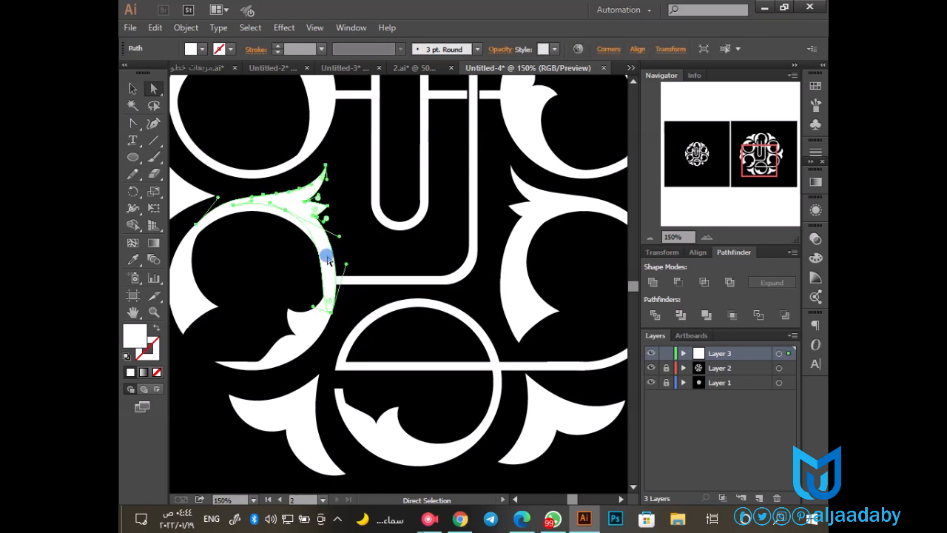
pyautogui.moveTo(330, 311); pyautogui.dragTo(330, 273)
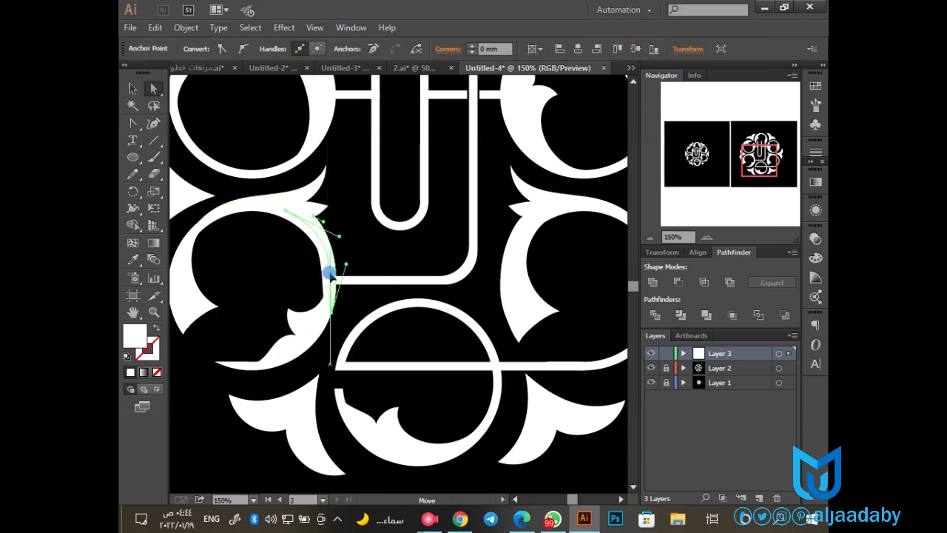
pyautogui.click(356, 251)
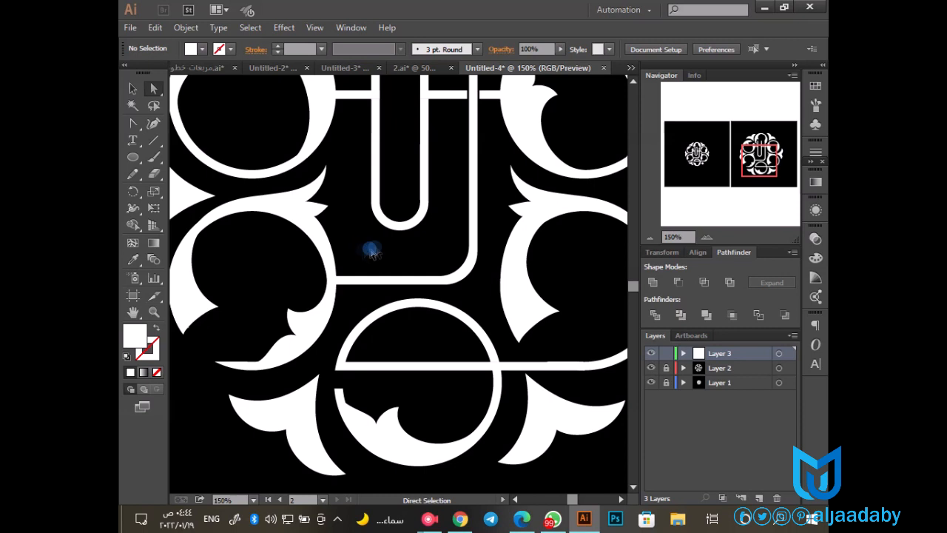
# Step: Unlock Layer 2 and erase both blunt ends of the top circle's ring where they stick out past the leaf tips
pyautogui.click(650, 237)
pyautogui.click(650, 237)
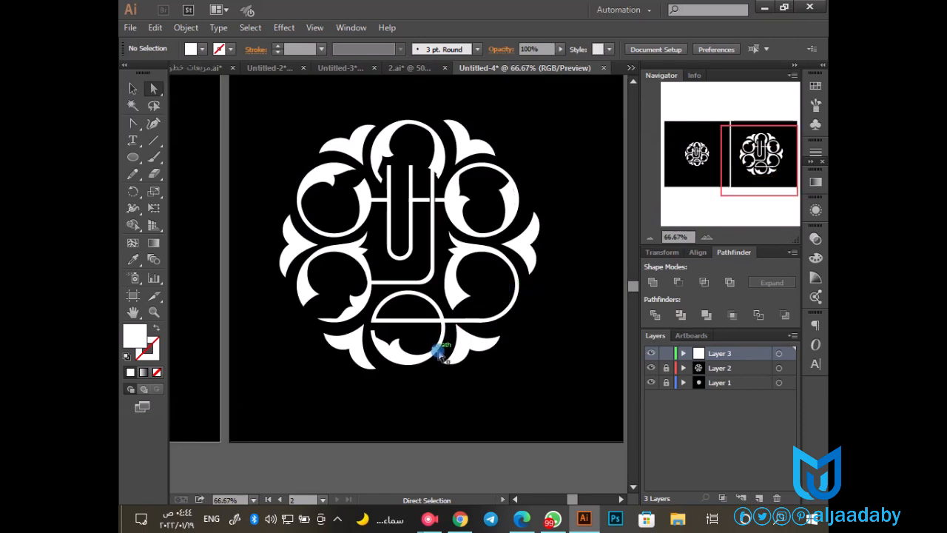
pyautogui.moveTo(433, 281); pyautogui.dragTo(438, 303)
pyautogui.moveTo(423, 266); pyautogui.dragTo(433, 323)
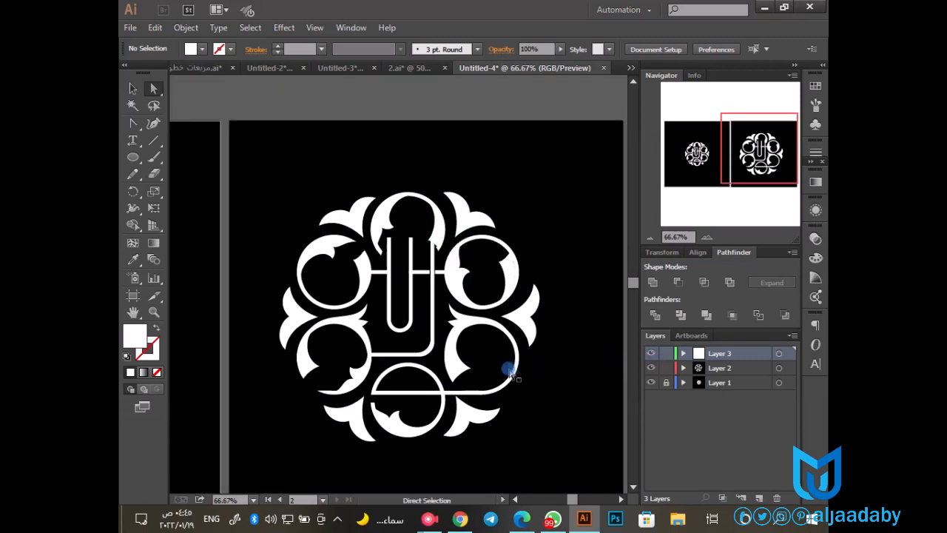
pyautogui.moveTo(338, 173); pyautogui.dragTo(496, 299)
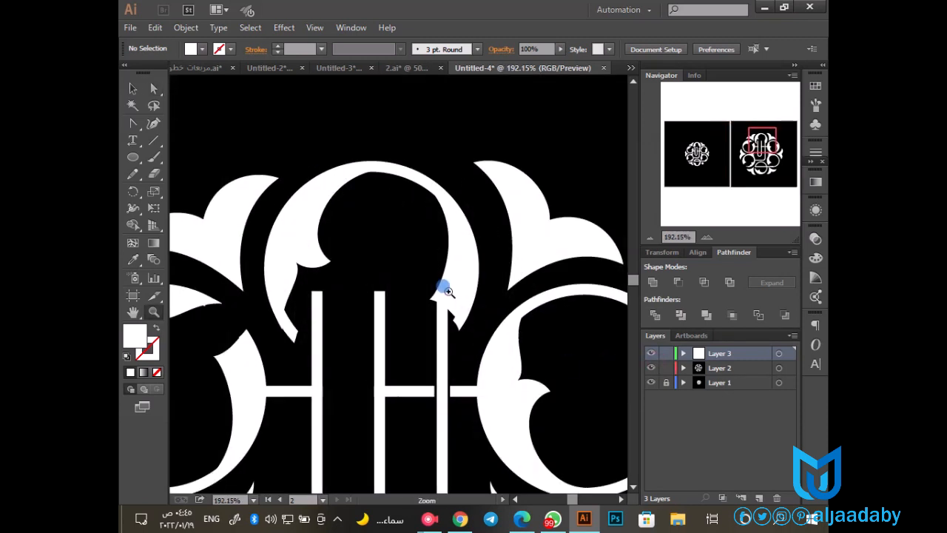
pyautogui.keyDown('ctrl'); pyautogui.click(294, 330); pyautogui.keyUp('ctrl')
pyautogui.click(154, 173)
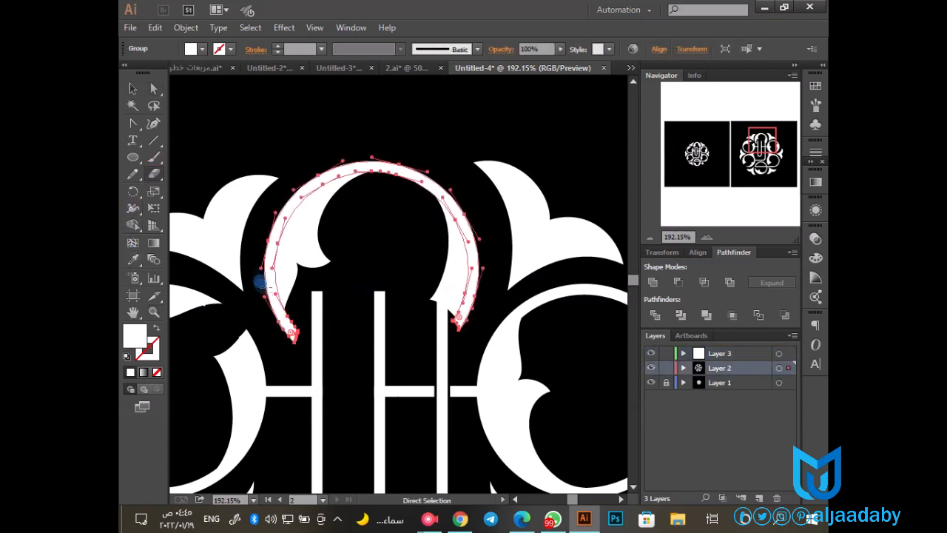
pyautogui.moveTo(275, 296); pyautogui.dragTo(292, 338)
pyautogui.moveTo(473, 318)
pyautogui.mouseDown()
pyautogui.moveTo(448, 309)
pyautogui.moveTo(463, 323)
pyautogui.mouseUp()
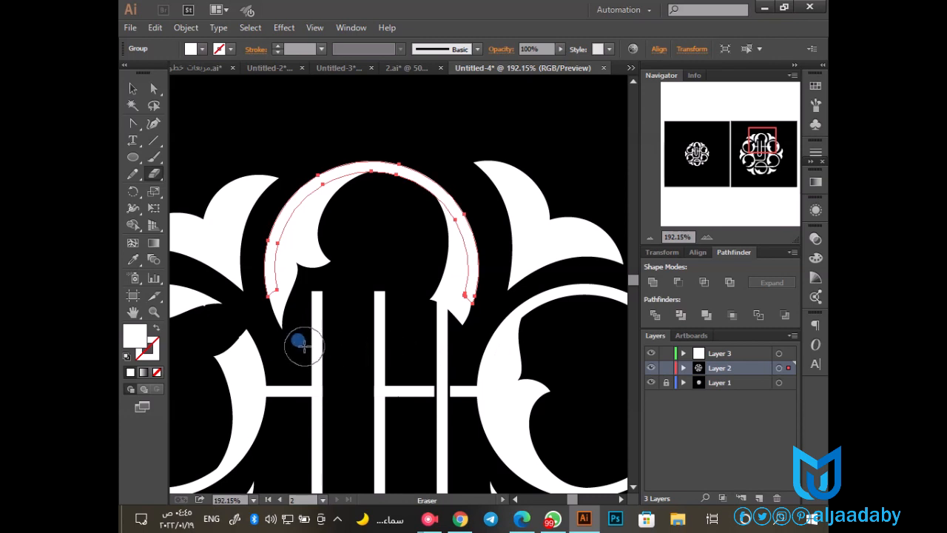
# Step: Erase the protruding ring ends at the upper-right opening of the upper-left circle
pyautogui.press('a')
pyautogui.click(208, 477)
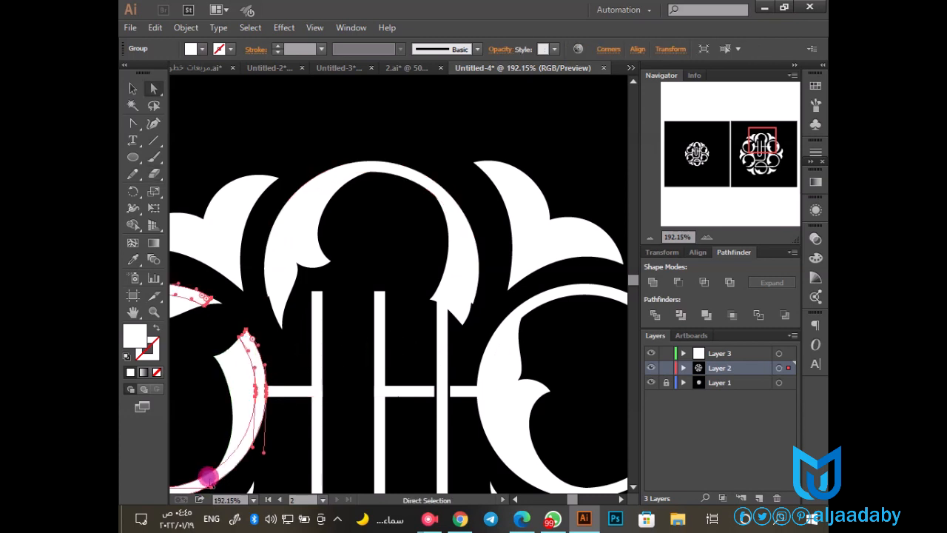
pyautogui.click(154, 173)
pyautogui.moveTo(241, 324); pyautogui.dragTo(212, 311)
pyautogui.click(133, 88)
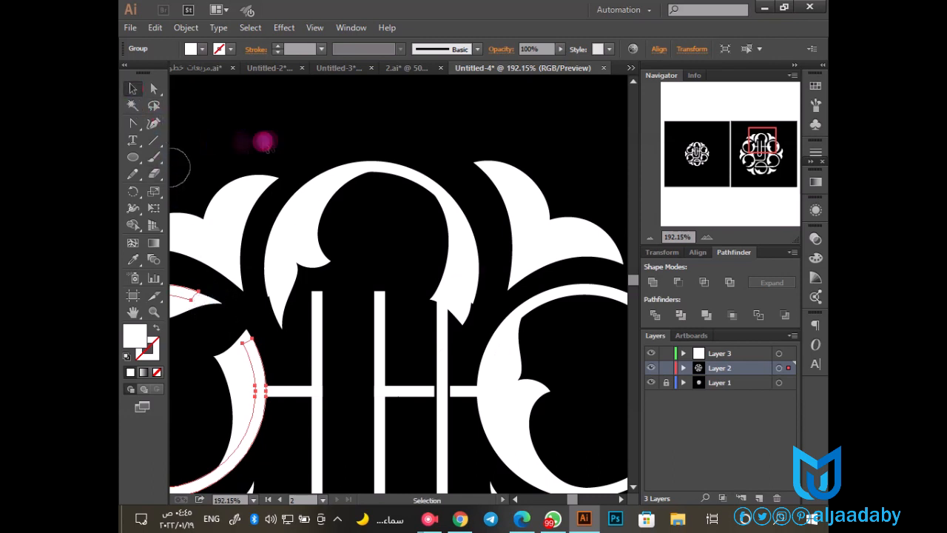
# Step: Adjust the curve at the lower tip of the top circle's left leaf to continue the ring's outer edge
pyautogui.click(281, 270)
pyautogui.press('z')
pyautogui.moveTo(212, 258); pyautogui.dragTo(311, 345)
pyautogui.press('a')
pyautogui.click(453, 392)
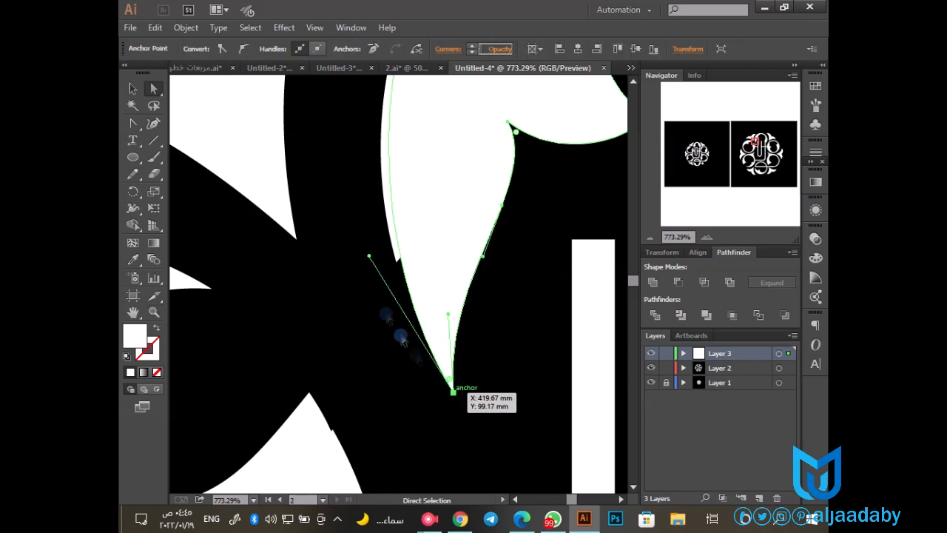
pyautogui.moveTo(368, 255); pyautogui.dragTo(348, 221)
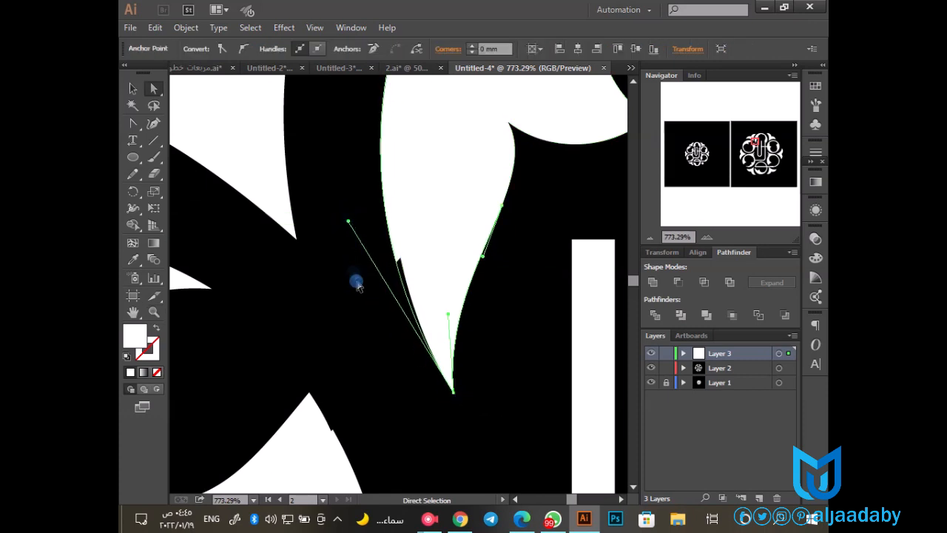
# Step: Reshape the outer edge of the top circle's right leaf to line up with the ring down to its tip
pyautogui.moveTo(429, 281); pyautogui.dragTo(148, 274)
pyautogui.moveTo(553, 249); pyautogui.dragTo(193, 252)
pyautogui.click(416, 312)
pyautogui.moveTo(471, 260); pyautogui.dragTo(496, 190)
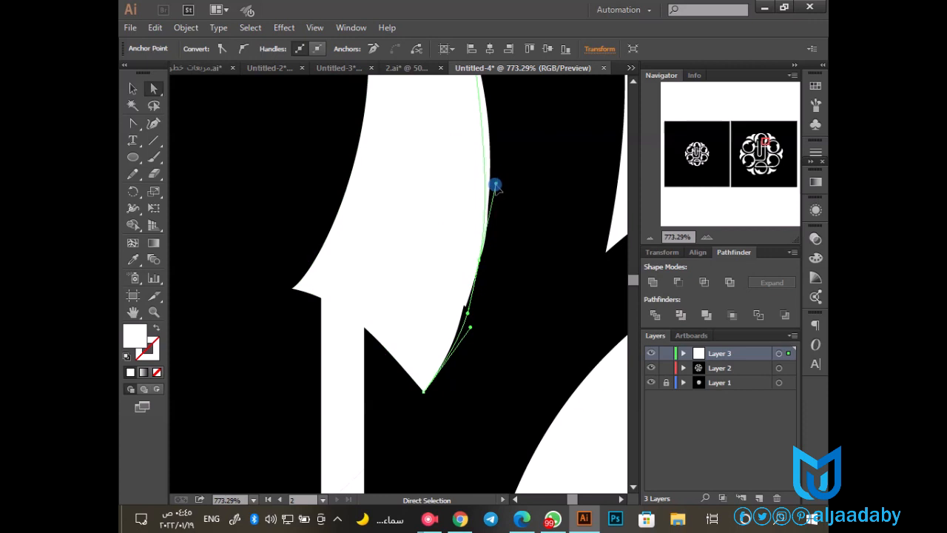
pyautogui.click(543, 271)
# Step: Delete the leftover upper end of the rightmost vertical line, below the top circle's right leaf
pyautogui.click(651, 237)
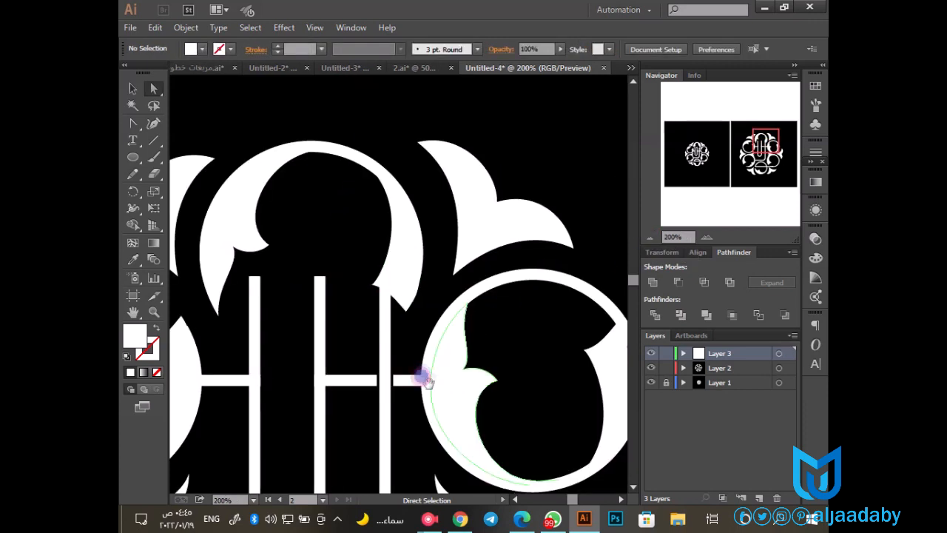
pyautogui.click(406, 265)
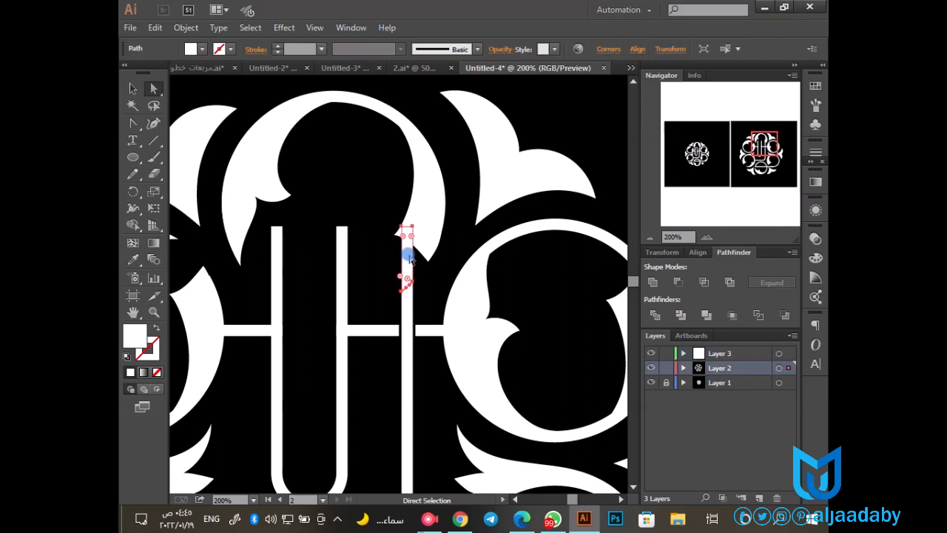
pyautogui.click(406, 275)
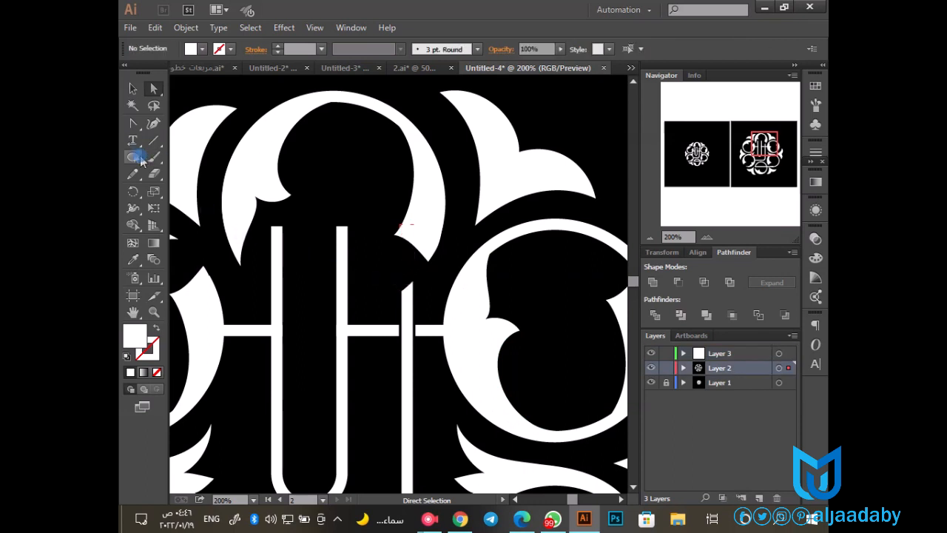
# Step: Draw a closed pointed cap with a curved hook to the left on the rightmost vertical line's upper end using the Pen tool
pyautogui.moveTo(137, 129); pyautogui.dragTo(168, 125)
pyautogui.press('z')
pyautogui.moveTo(311, 227); pyautogui.dragTo(463, 348)
pyautogui.press('p')
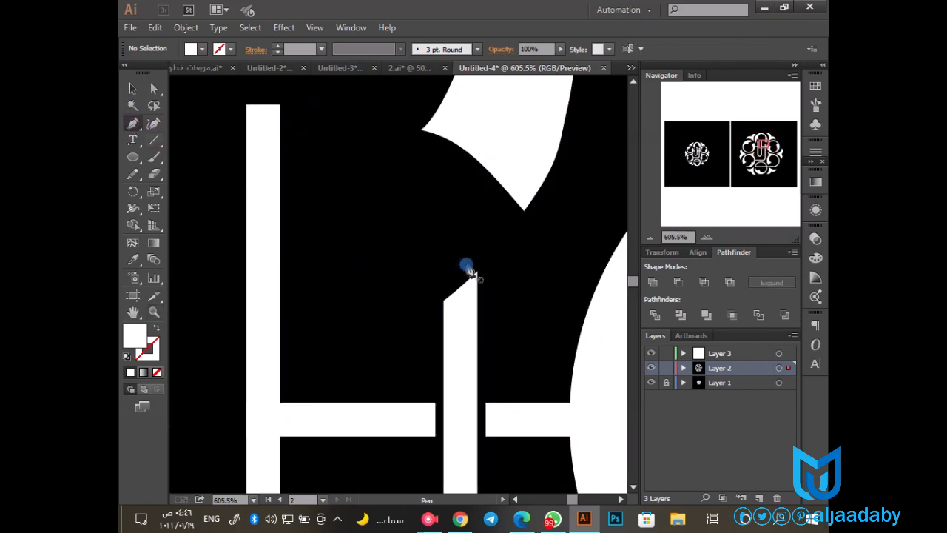
pyautogui.click(477, 197)
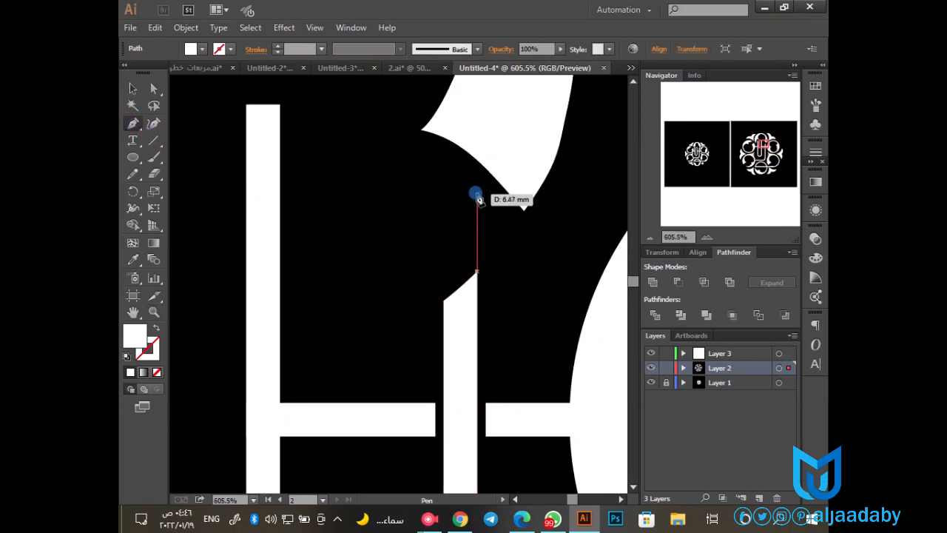
pyautogui.moveTo(477, 197); pyautogui.dragTo(370, 260)
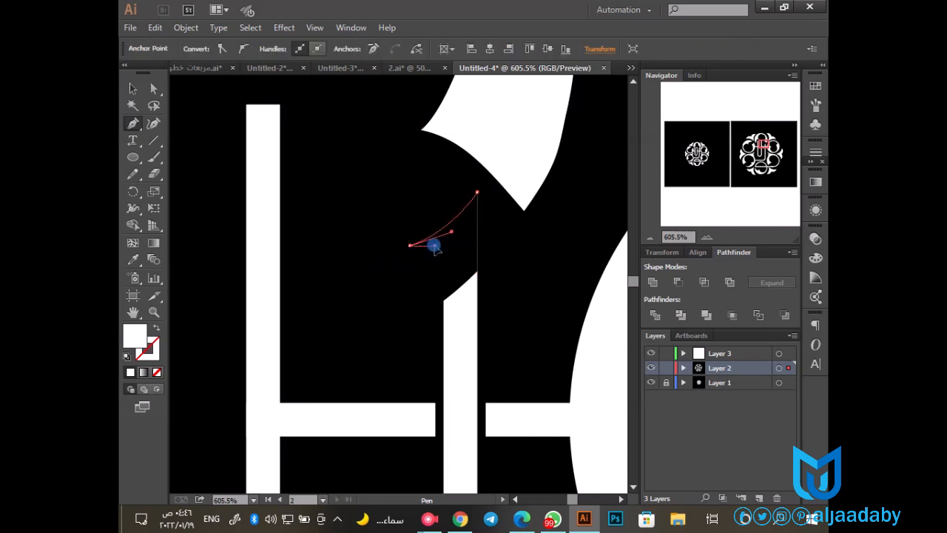
pyautogui.moveTo(446, 265); pyautogui.dragTo(444, 299)
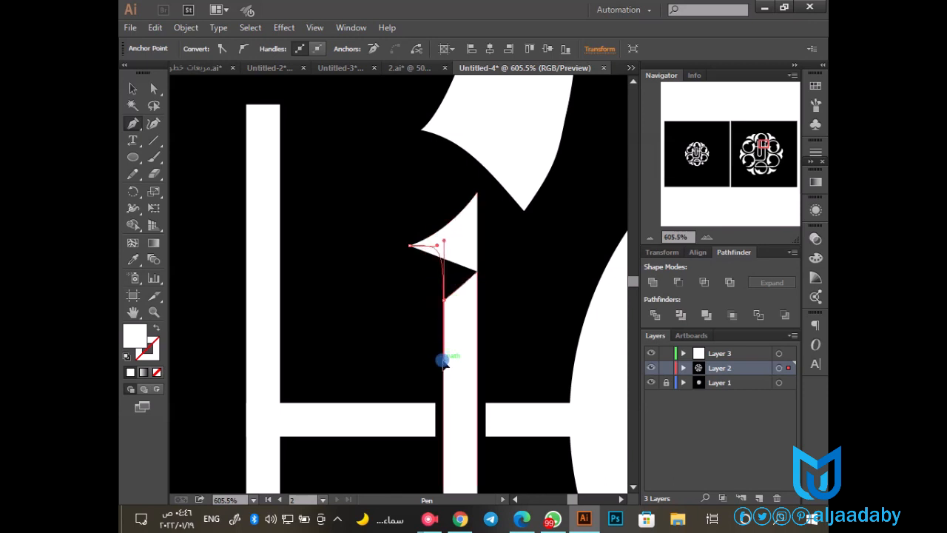
pyautogui.click(464, 318)
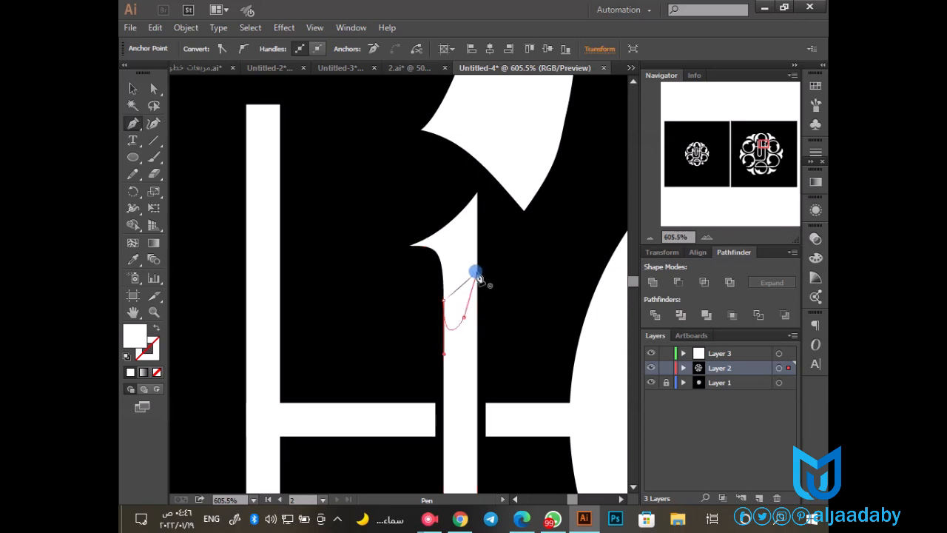
pyautogui.click(476, 272)
pyautogui.click(133, 89)
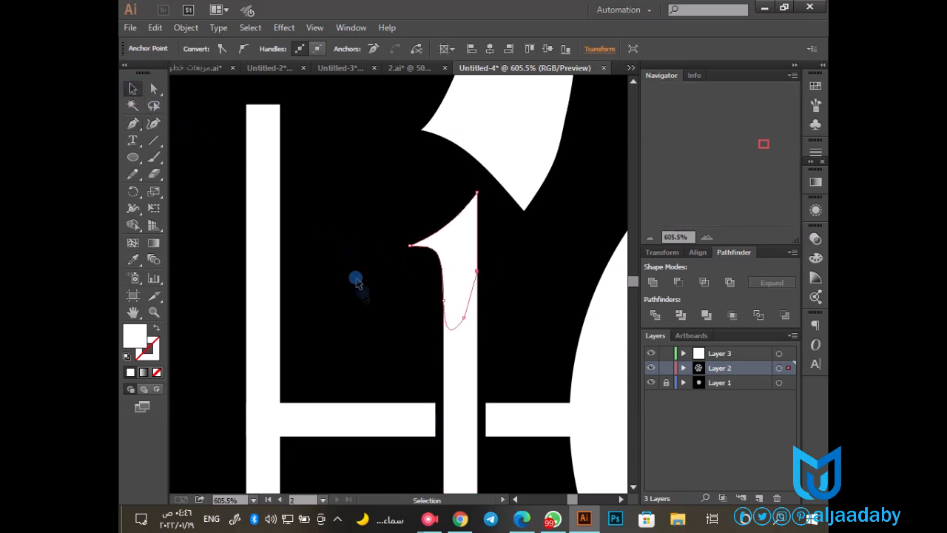
pyautogui.click(370, 296)
pyautogui.click(650, 236)
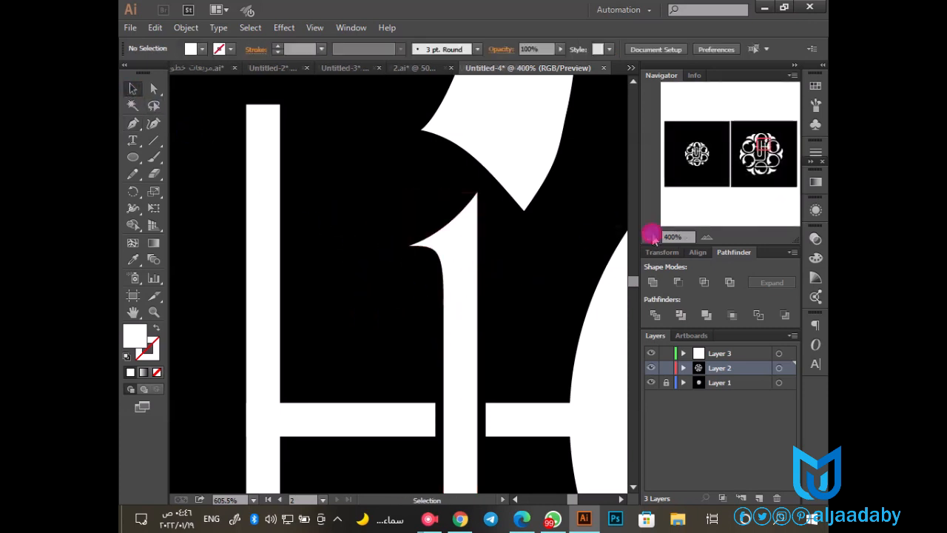
pyautogui.click(689, 145)
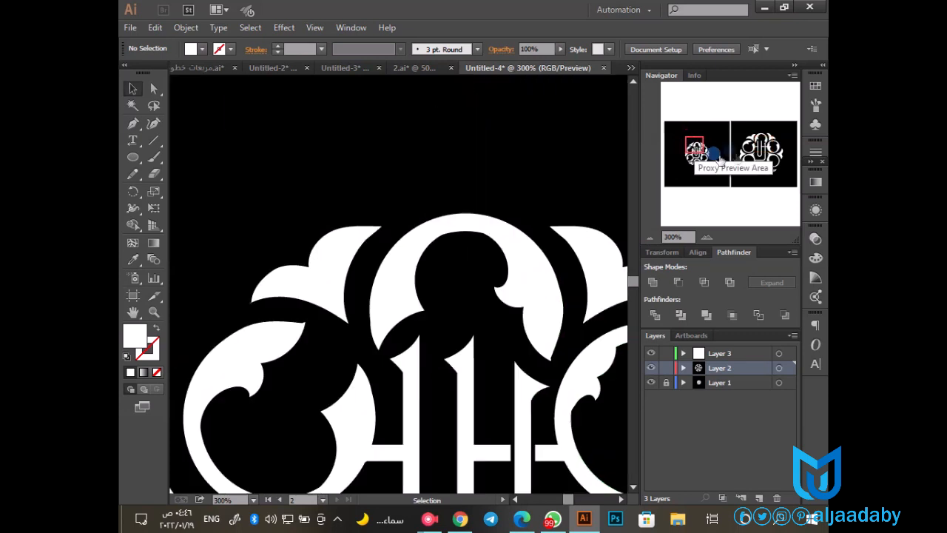
# Step: Reflect the hooked cap on the rightmost vertical line so its hook points right, and realign it with the line
pyautogui.click(693, 148)
pyautogui.click(764, 140)
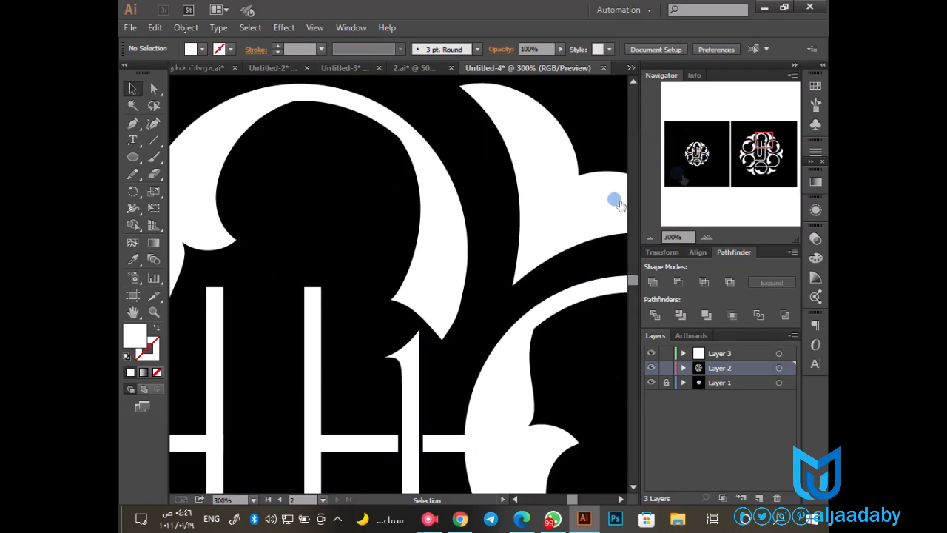
pyautogui.moveTo(439, 360); pyautogui.dragTo(435, 225)
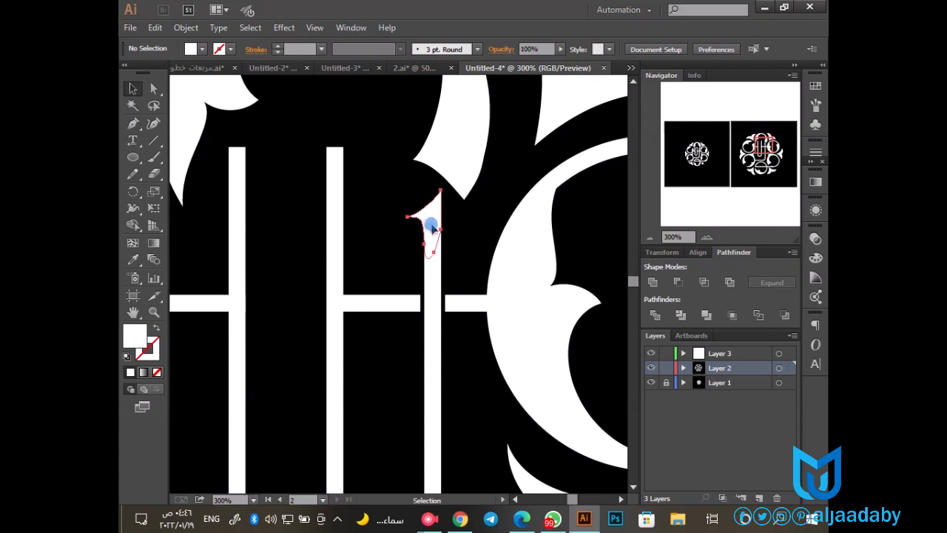
pyautogui.rightClick(432, 228)
pyautogui.moveTo(480, 400)
pyautogui.click(349, 333)
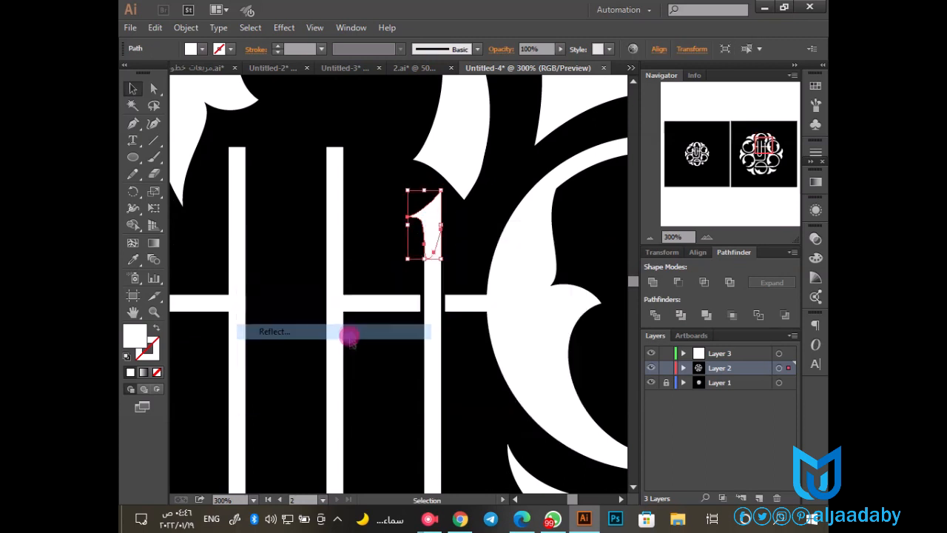
pyautogui.click(363, 340)
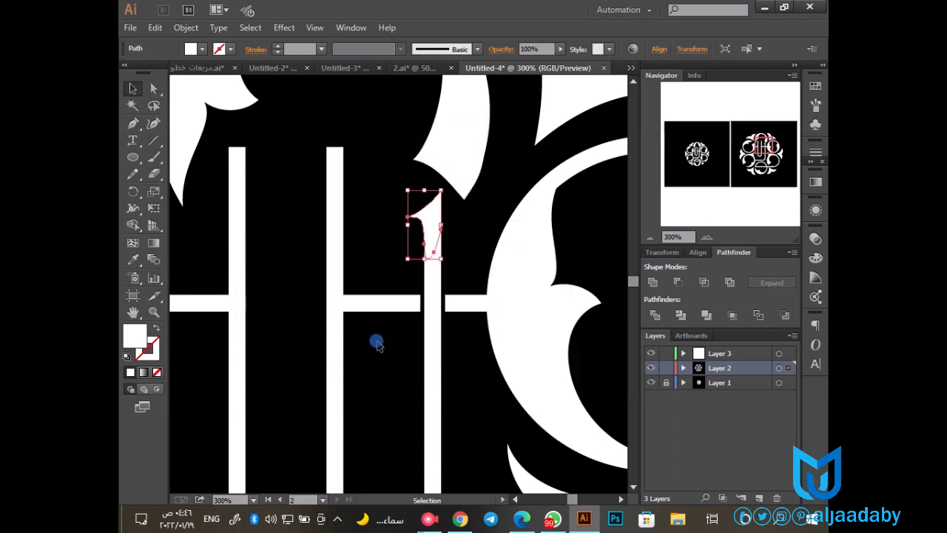
pyautogui.moveTo(410, 220); pyautogui.dragTo(445, 250)
# Step: Adjust the lower anchors and handle of the rightmost line's cap so its hook curve blends smoothly into the line
pyautogui.press('z')
pyautogui.moveTo(377, 174); pyautogui.dragTo(470, 304)
pyautogui.press('a')
pyautogui.moveTo(382, 227); pyautogui.dragTo(441, 317)
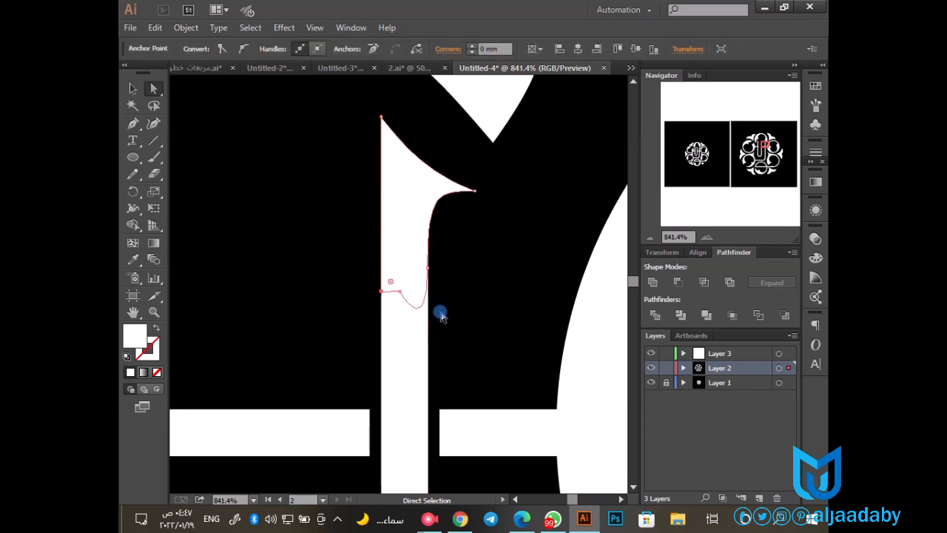
pyautogui.moveTo(433, 273); pyautogui.dragTo(456, 272)
pyautogui.click(539, 244)
# Step: Reflect a copy of the cap across the vertical axis and place it on the middle vertical line's upper end
pyautogui.click(650, 237)
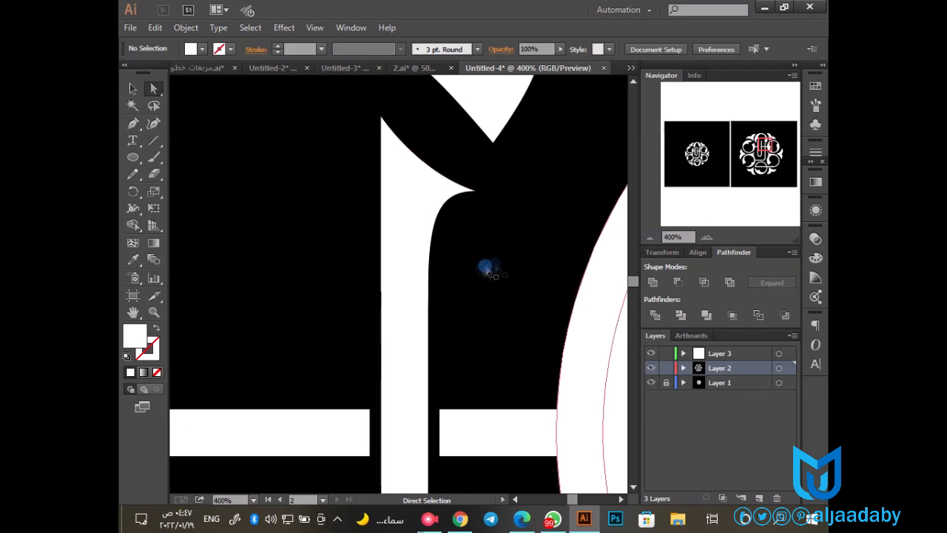
pyautogui.click(451, 246)
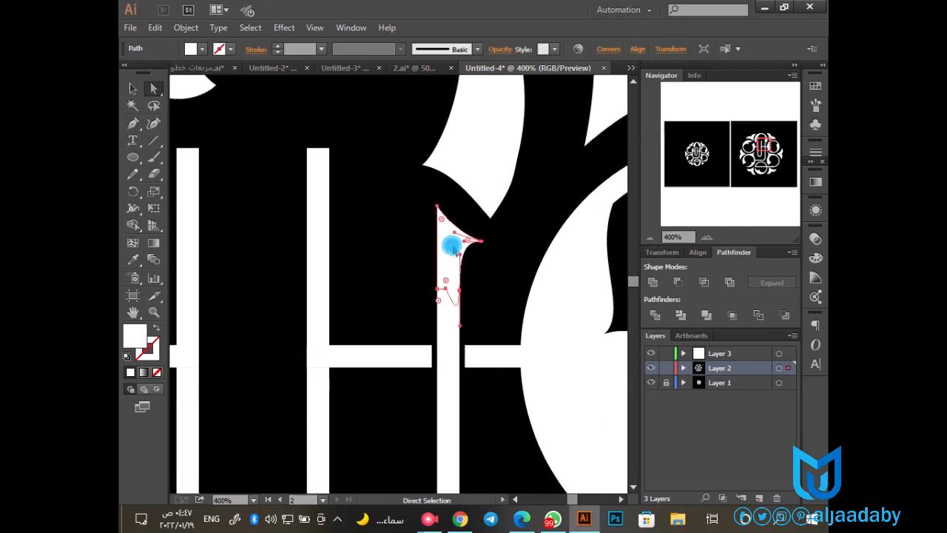
pyautogui.rightClick(448, 247)
pyautogui.moveTo(490, 427)
pyautogui.click(353, 359)
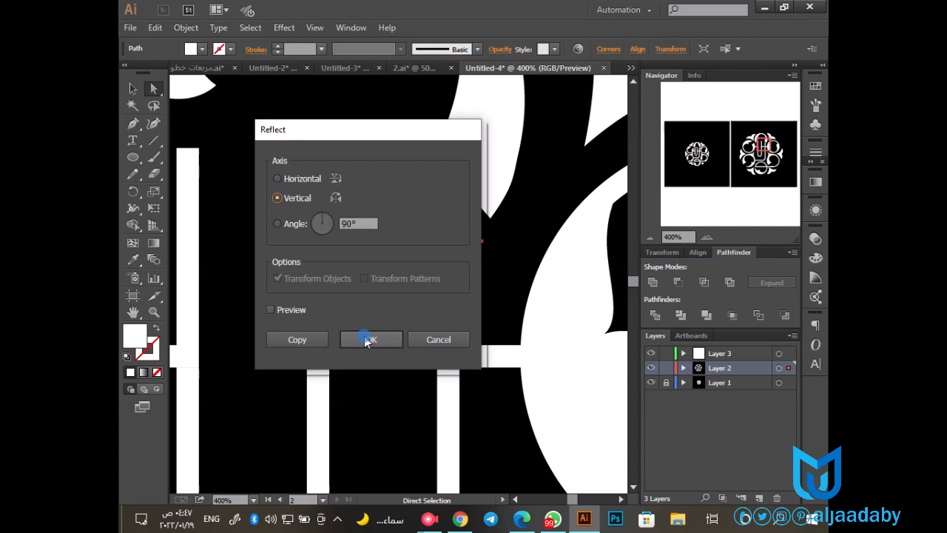
pyautogui.click(296, 339)
pyautogui.moveTo(462, 255); pyautogui.dragTo(323, 221)
# Step: Duplicate the middle line's cap horizontally onto the leftmost vertical line's upper end
pyautogui.moveTo(351, 254); pyautogui.dragTo(539, 250)
pyautogui.moveTo(505, 221); pyautogui.dragTo(378, 224)
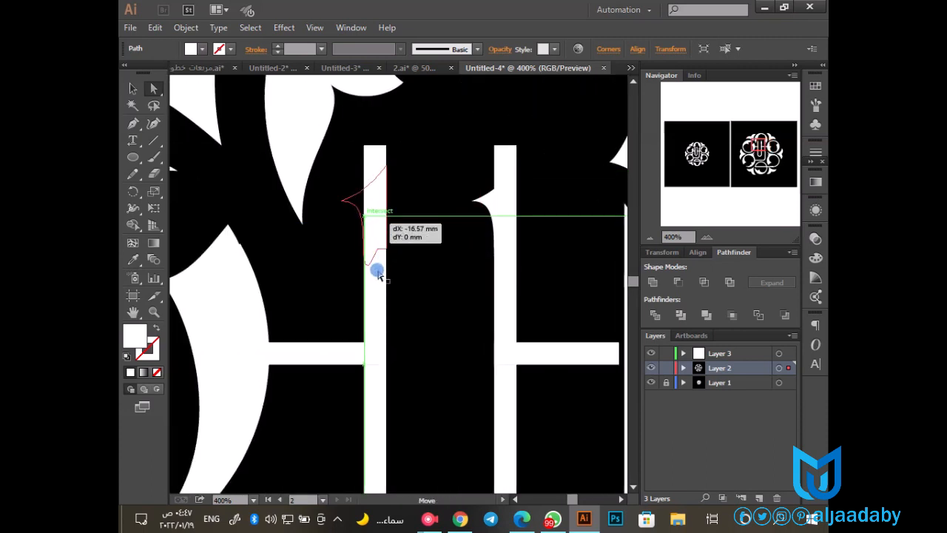
pyautogui.moveTo(378, 274); pyautogui.dragTo(370, 275)
# Step: Reshape the outer edge of the upper-left circle's right leaf to follow the ring
pyautogui.click(246, 281)
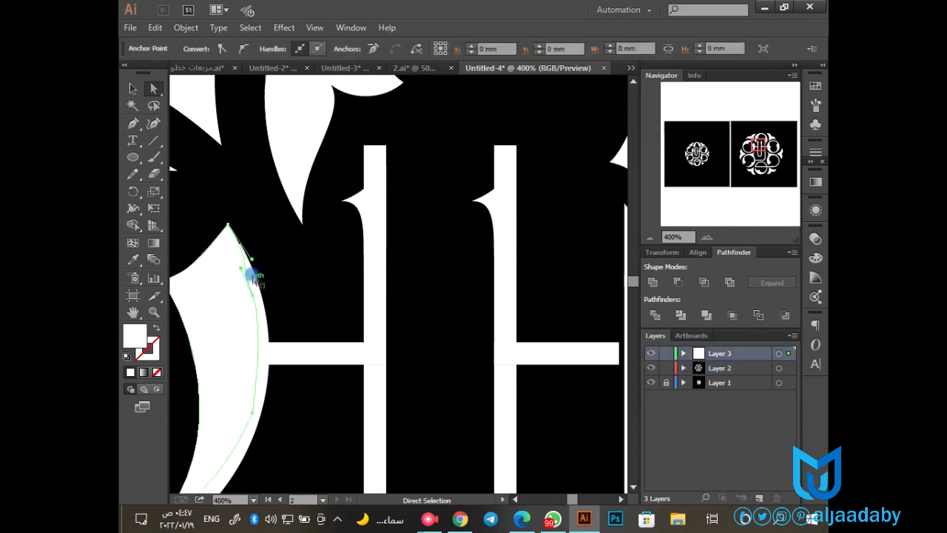
pyautogui.moveTo(251, 289); pyautogui.dragTo(275, 297)
# Step: Remove the line ends above the caps on the left and middle vertical lines with the Shape Builder tool
pyautogui.click(370, 203)
pyautogui.moveTo(338, 138); pyautogui.dragTo(554, 293)
pyautogui.click(132, 225)
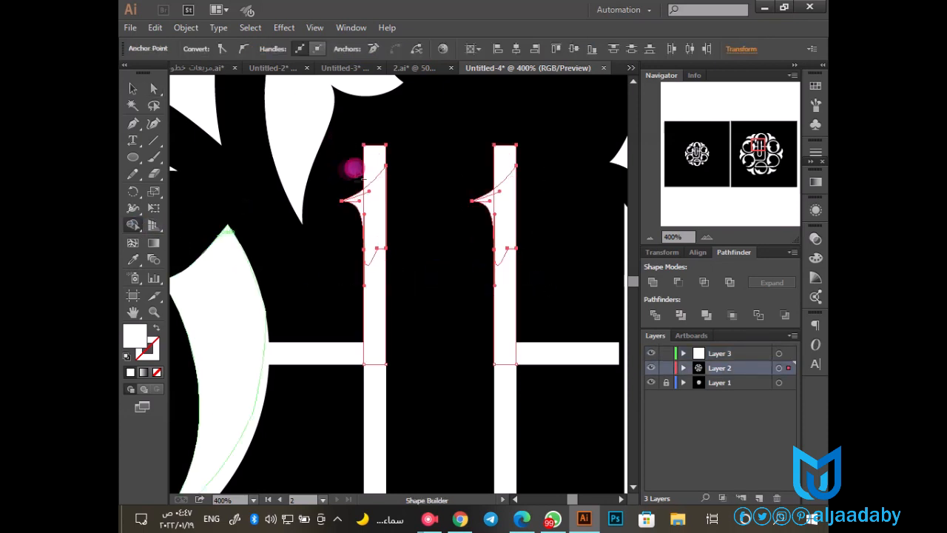
pyautogui.keyDown('alt'); pyautogui.click(363, 173); pyautogui.keyUp('alt')
pyautogui.keyDown('alt'); pyautogui.click(498, 152); pyautogui.keyUp('alt')
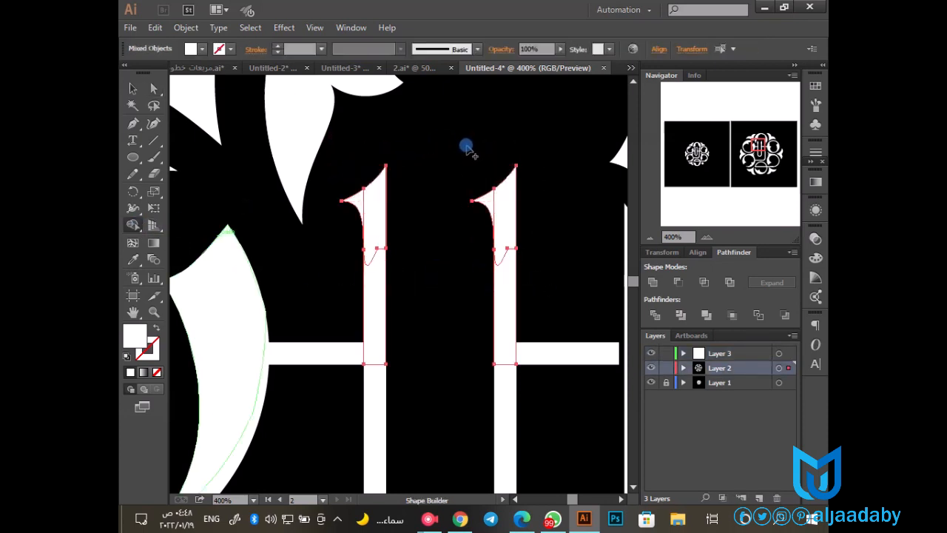
pyautogui.click(133, 90)
pyautogui.click(458, 278)
# Step: Adjust the outer edge of the upper-right circle's right leaf to follow the ring's curve
pyautogui.click(650, 237)
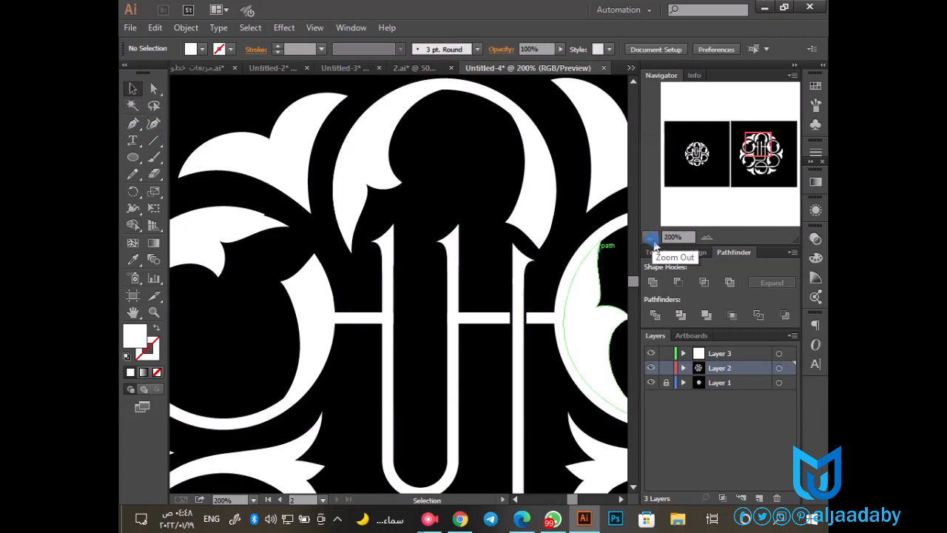
pyautogui.click(652, 242)
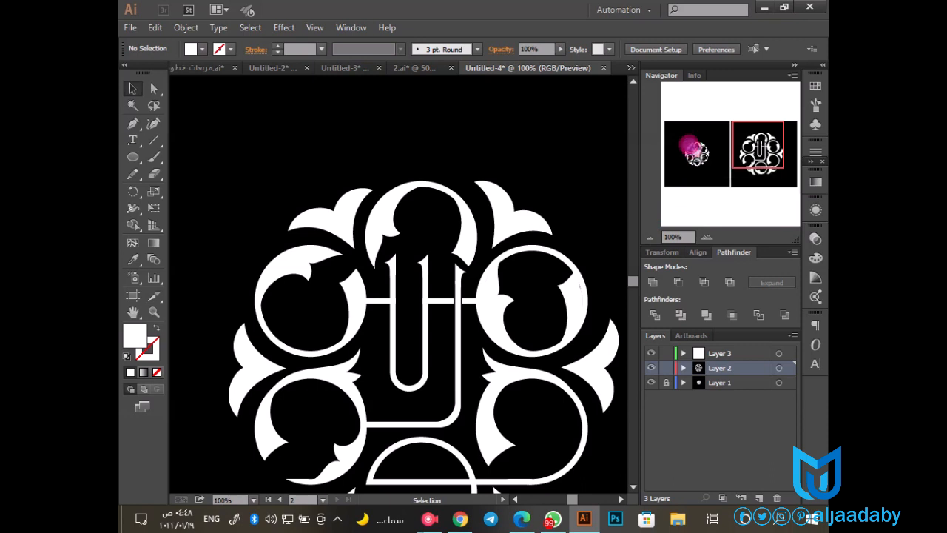
pyautogui.click(691, 152)
pyautogui.click(771, 159)
pyautogui.click(154, 157)
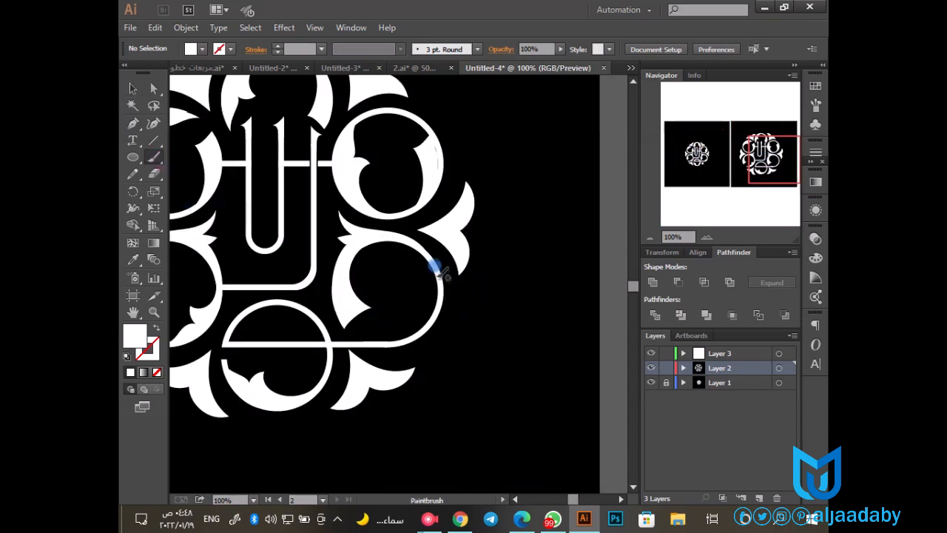
pyautogui.press('a')
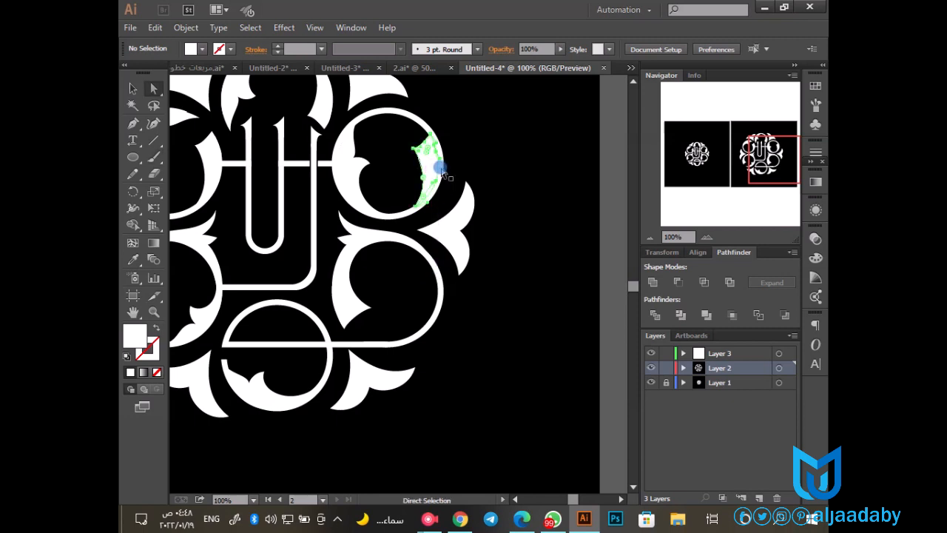
pyautogui.click(431, 154)
pyautogui.moveTo(440, 165); pyautogui.dragTo(444, 198)
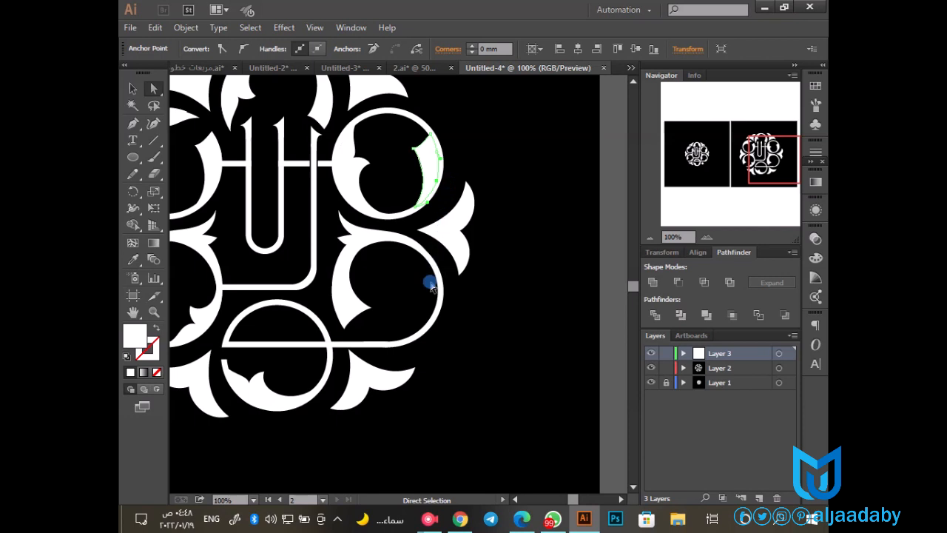
pyautogui.click(431, 287)
pyautogui.press('b')
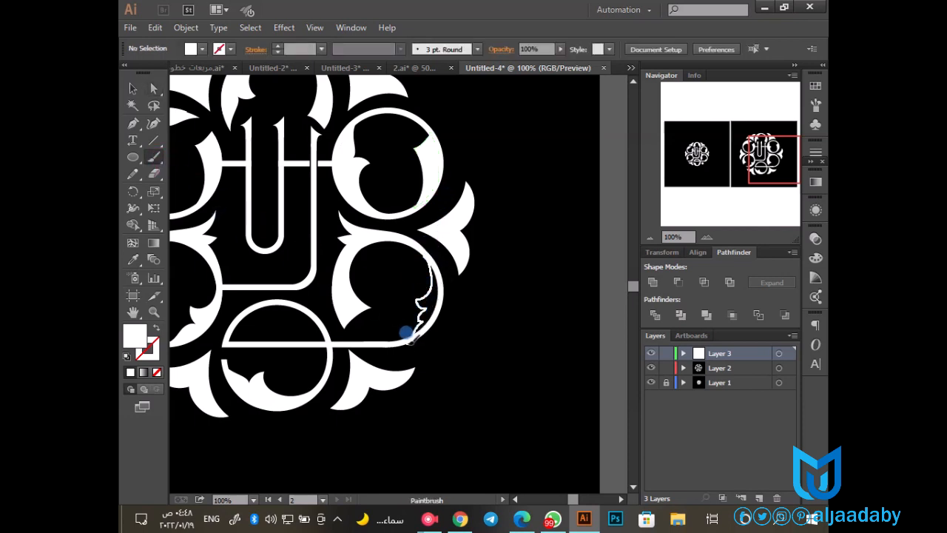
pyautogui.hotkey('shift', 'x')
pyautogui.hotkey('ctrl', 'z')
# Step: Draw a closed scalloped leaf outline inside the lower-right circle, along the ring's right side, with the Paintbrush tool
pyautogui.hotkey('ctrl', 'space')
pyautogui.moveTo(336, 215); pyautogui.dragTo(471, 362)
pyautogui.click(154, 157)
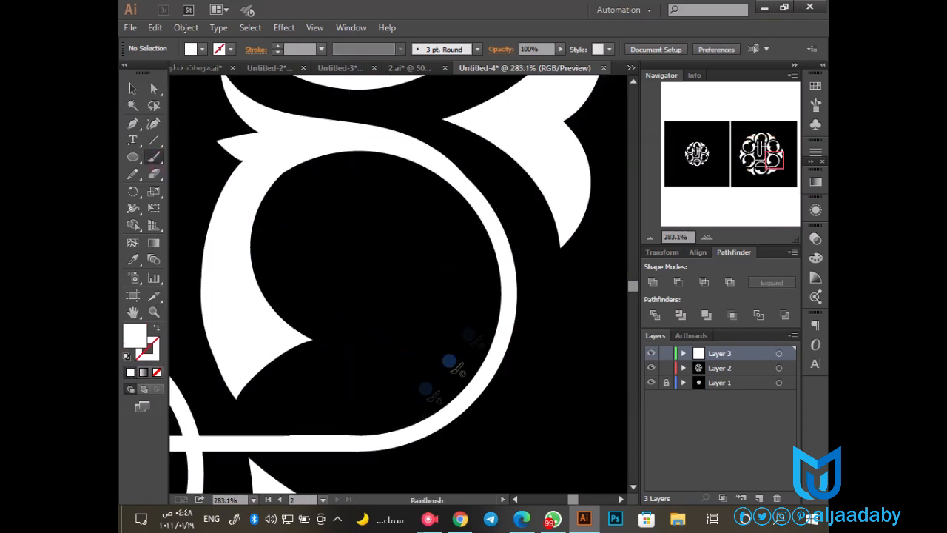
pyautogui.moveTo(481, 206)
pyautogui.mouseDown()
pyautogui.moveTo(496, 262)
pyautogui.moveTo(452, 316)
pyautogui.moveTo(469, 338)
pyautogui.moveTo(426, 346)
pyautogui.moveTo(444, 372)
pyautogui.mouseUp()
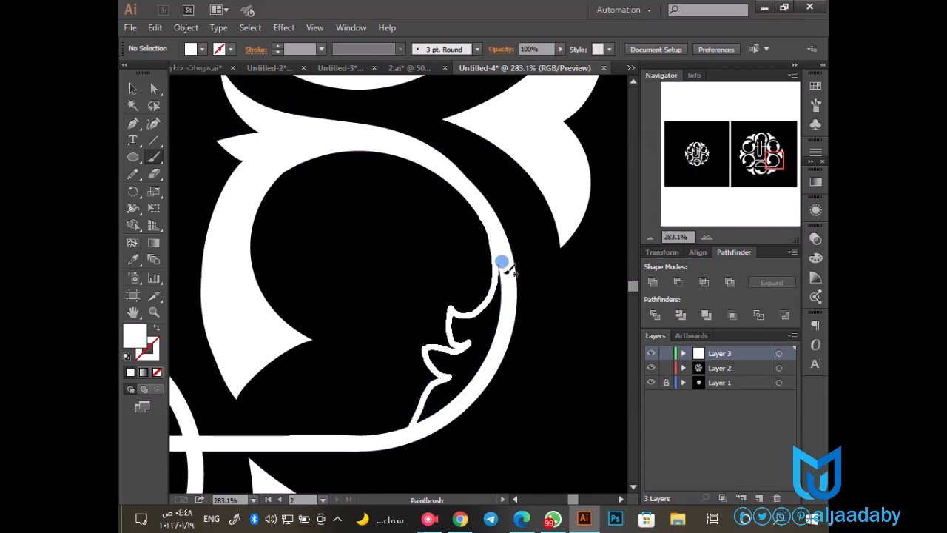
pyautogui.moveTo(502, 261); pyautogui.dragTo(504, 267)
# Step: Swap the fill and stroke of the lower-right circle's new leaf for a solid white fill without a stroke
pyautogui.click(129, 90)
pyautogui.moveTo(408, 277); pyautogui.dragTo(471, 335)
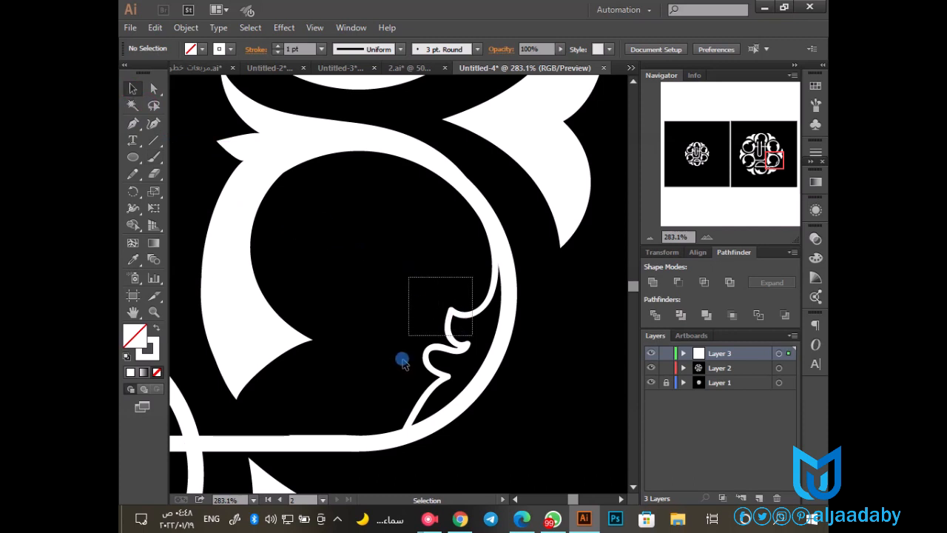
pyautogui.moveTo(401, 360); pyautogui.dragTo(401, 360)
pyautogui.click(155, 328)
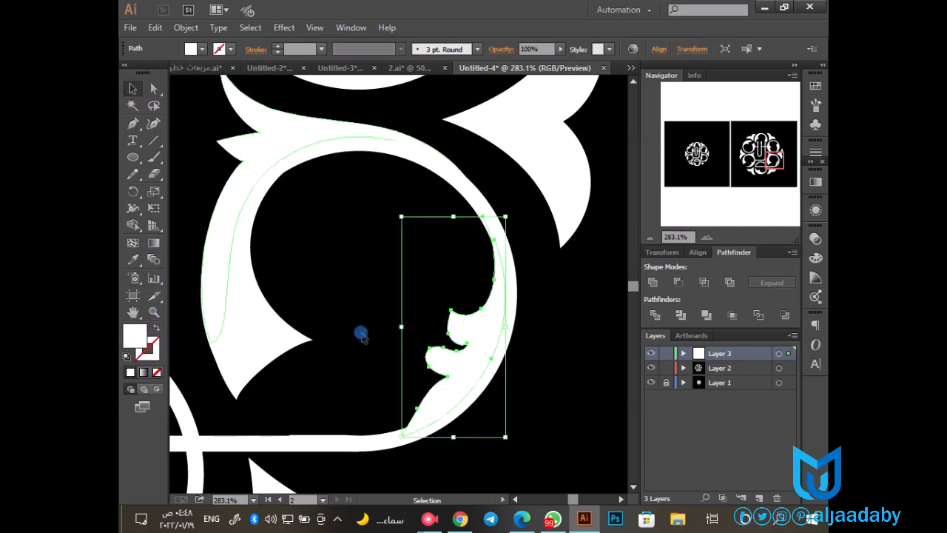
# Step: Extend the new leaf's lower tip along the ring and adjust its upper tip to merge with the ring's inner edge
pyautogui.press('a')
pyautogui.moveTo(393, 436)
pyautogui.mouseDown()
pyautogui.moveTo(379, 434)
pyautogui.moveTo(432, 451)
pyautogui.mouseUp()
pyautogui.click(386, 425)
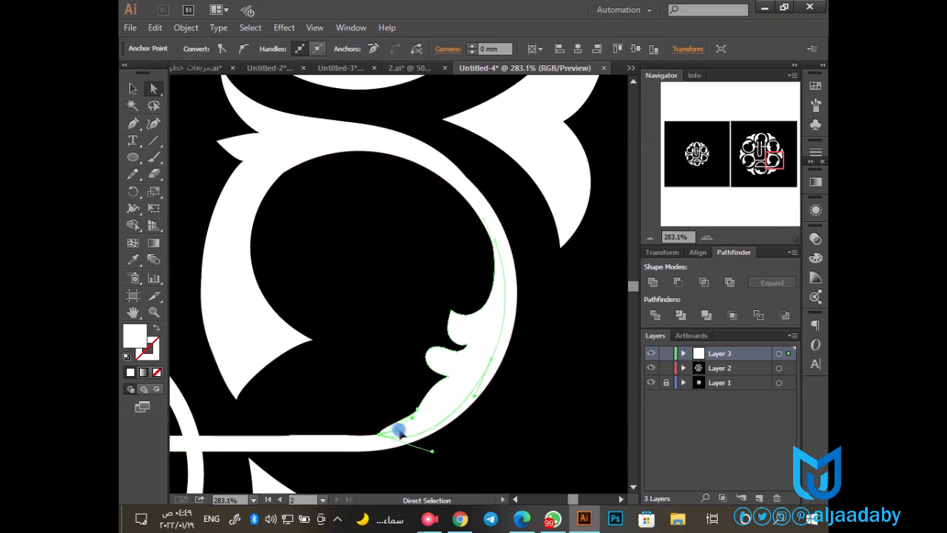
pyautogui.moveTo(482, 216); pyautogui.dragTo(477, 213)
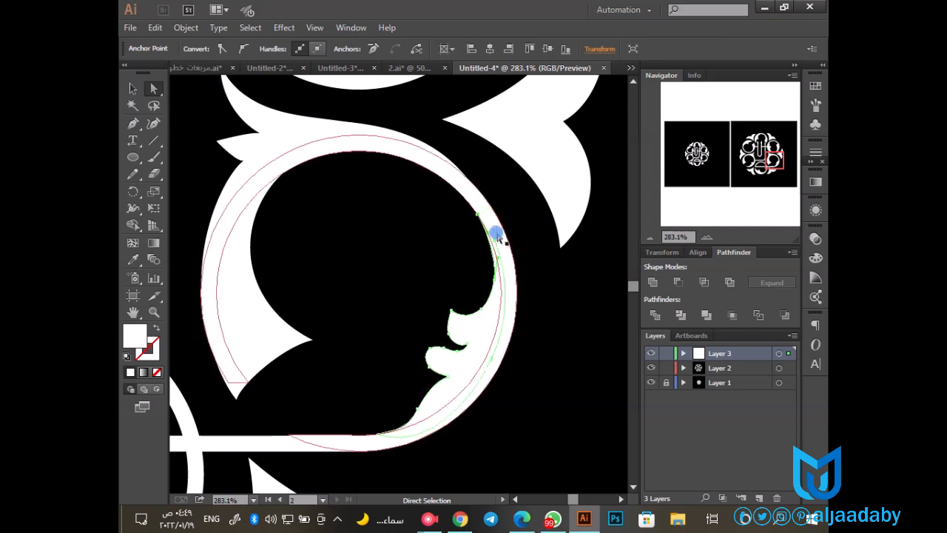
pyautogui.click(530, 303)
# Step: Expand Layer 2 and unlock the group of outer leaves, selecting the outer leaf below the lower-right circle
pyautogui.click(649, 237)
pyautogui.click(649, 238)
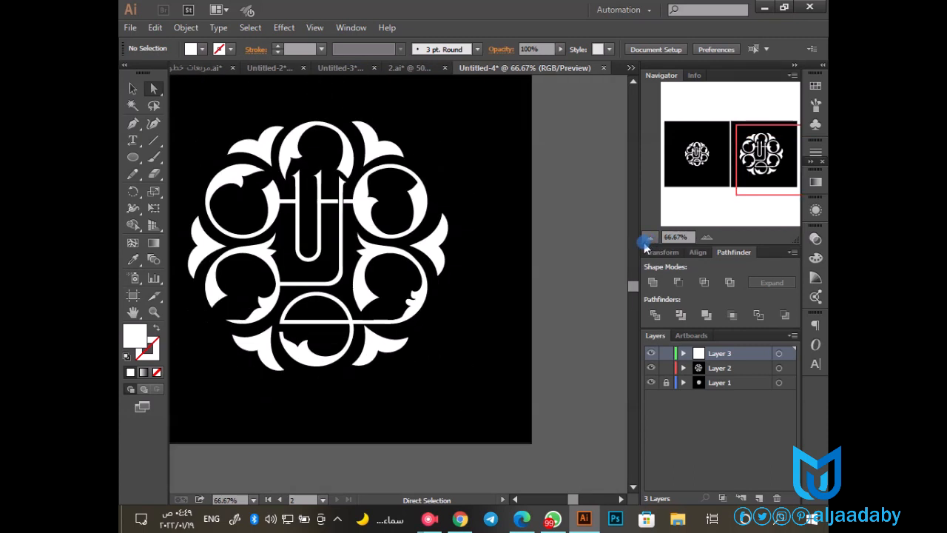
pyautogui.moveTo(380, 355); pyautogui.dragTo(444, 362)
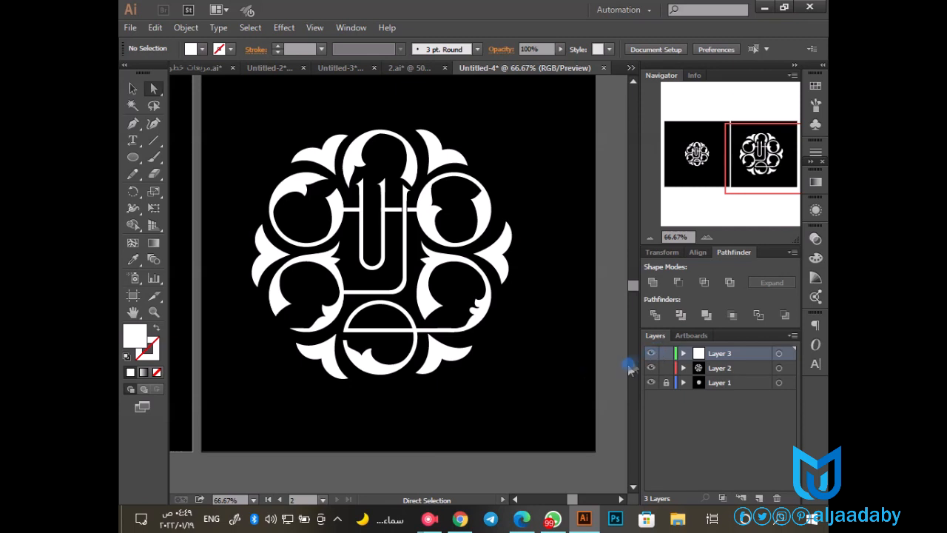
pyautogui.click(683, 369)
pyautogui.click(664, 441)
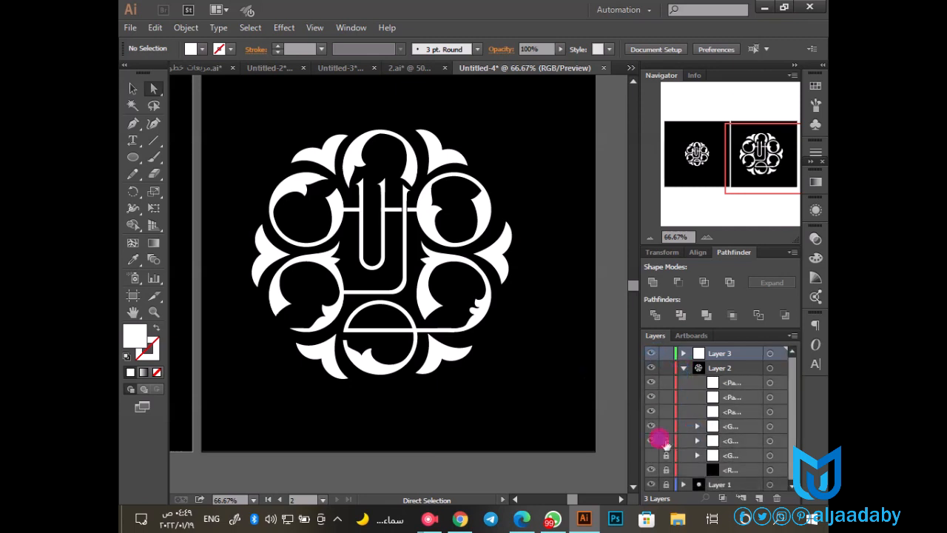
pyautogui.click(440, 356)
# Step: Draw a white circle over the outer leaf below the lower-right circle with the Ellipse tool
pyautogui.moveTo(284, 260); pyautogui.dragTo(516, 428)
pyautogui.click(133, 156)
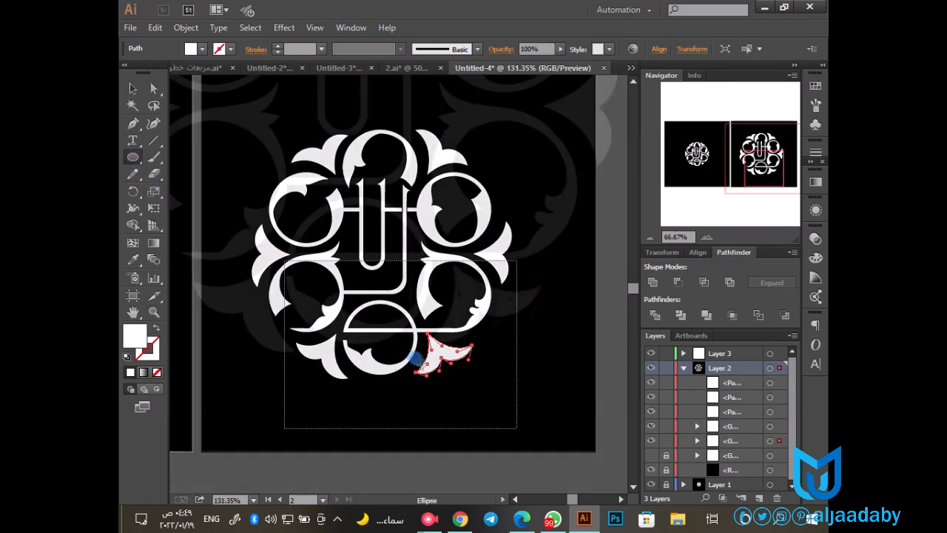
pyautogui.moveTo(449, 273); pyautogui.dragTo(518, 319)
# Step: Delete the outer leaf below the lower-right circle from its group, keeping the small white circle
pyautogui.click(135, 89)
pyautogui.click(486, 355)
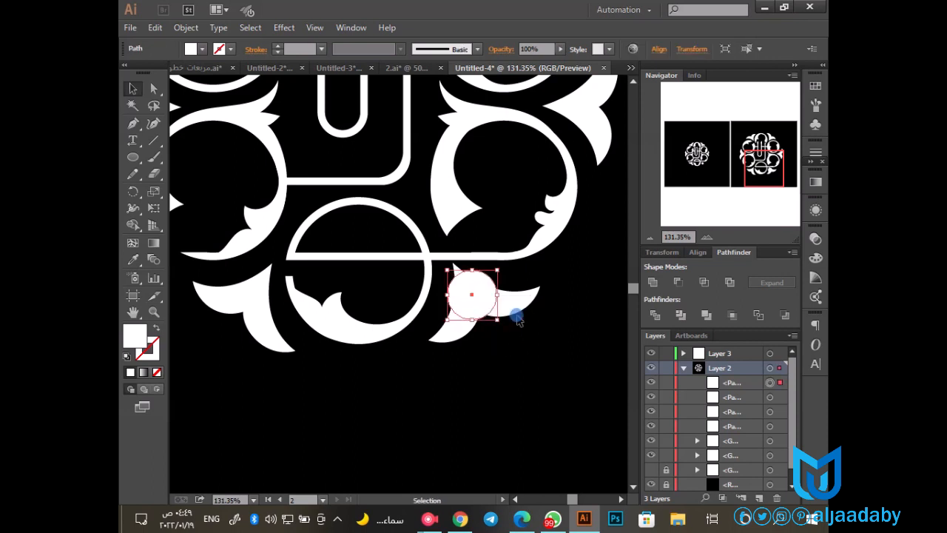
pyautogui.click(515, 318)
pyautogui.click(517, 310)
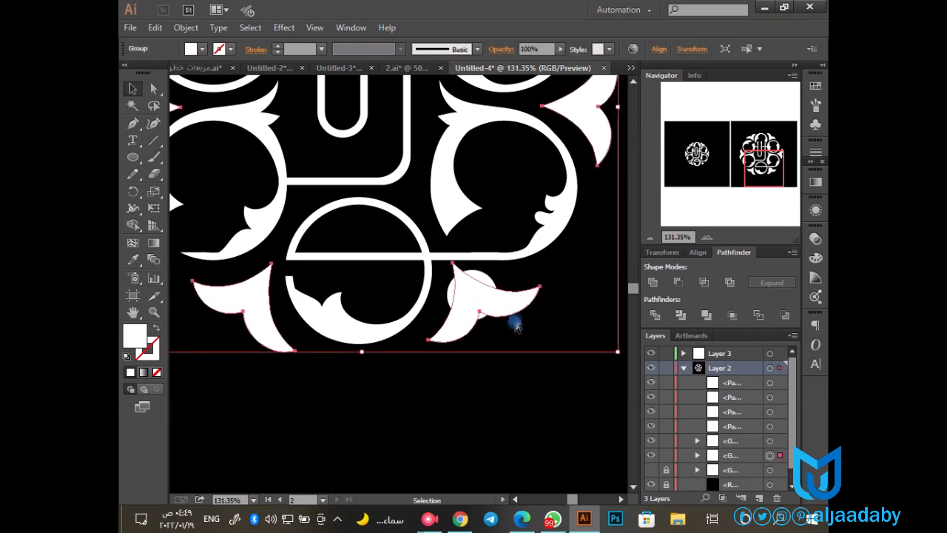
pyautogui.press('a')
pyautogui.click(516, 326)
pyautogui.click(511, 305)
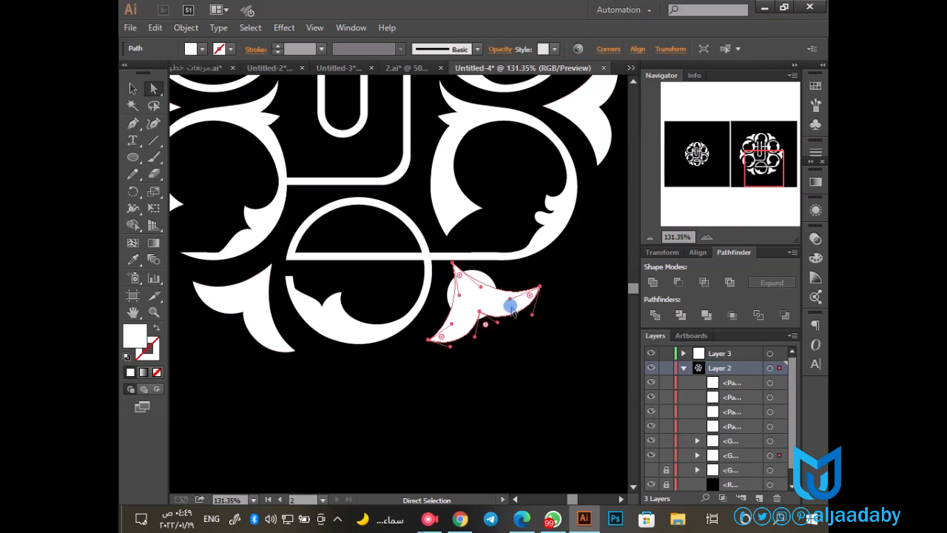
pyautogui.press('Delete')
# Step: Move the small white circle slightly right to sit in the gap beside the bottom circle
pyautogui.click(474, 297)
pyautogui.moveTo(476, 298); pyautogui.dragTo(532, 315)
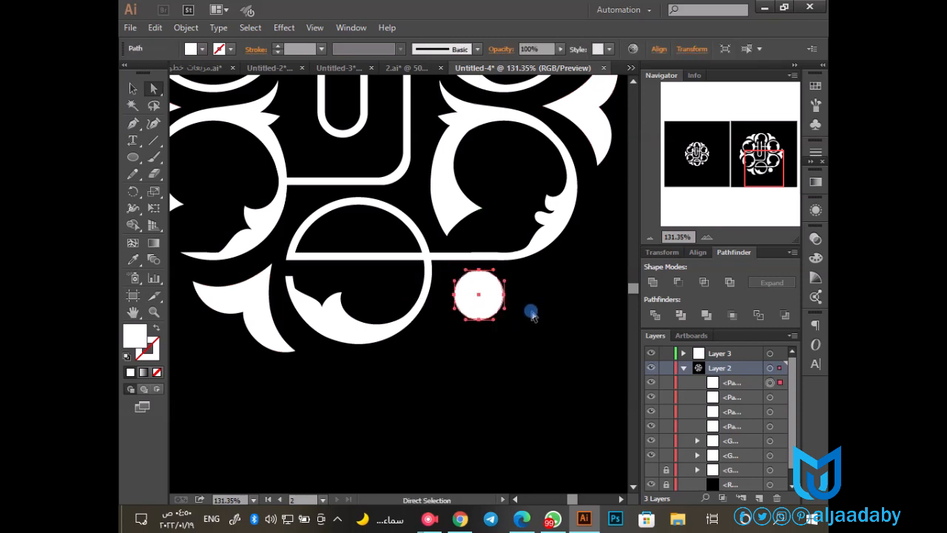
pyautogui.click(576, 281)
pyautogui.hotkey('ctrl', '-')
pyautogui.hotkey('ctrl', '-')
pyautogui.hotkey('ctrl', '-')
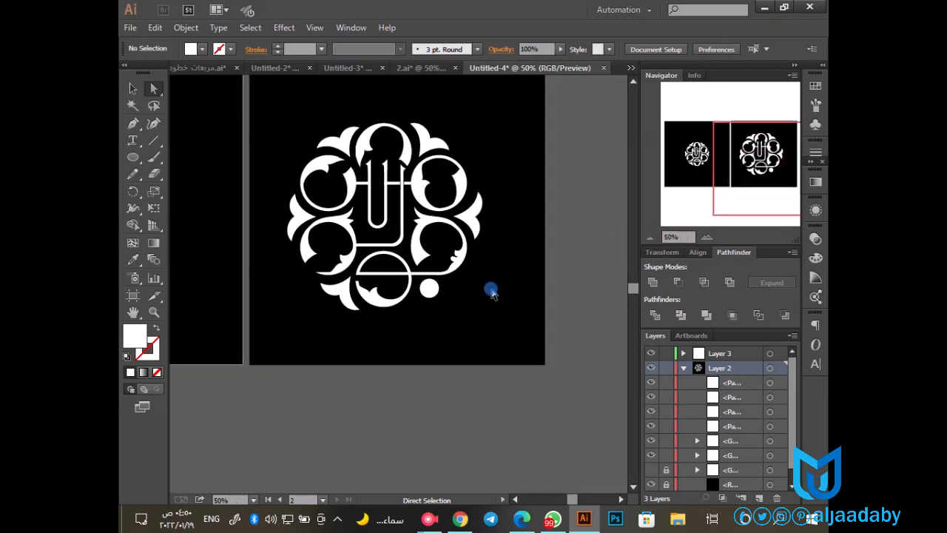
# Step: Reshape the upper part of the inner leaf in the lower-left circle by adjusting its anchor points and direction handles for a smoother curve
pyautogui.moveTo(393, 306); pyautogui.dragTo(398, 360)
pyautogui.press('z')
pyautogui.moveTo(286, 250)
pyautogui.mouseDown()
pyautogui.moveTo(359, 315)
pyautogui.moveTo(360, 296)
pyautogui.moveTo(420, 255)
pyautogui.moveTo(351, 289)
pyautogui.moveTo(384, 247)
pyautogui.mouseUp()
pyautogui.press('a')
pyautogui.click(360, 293)
pyautogui.click(350, 285)
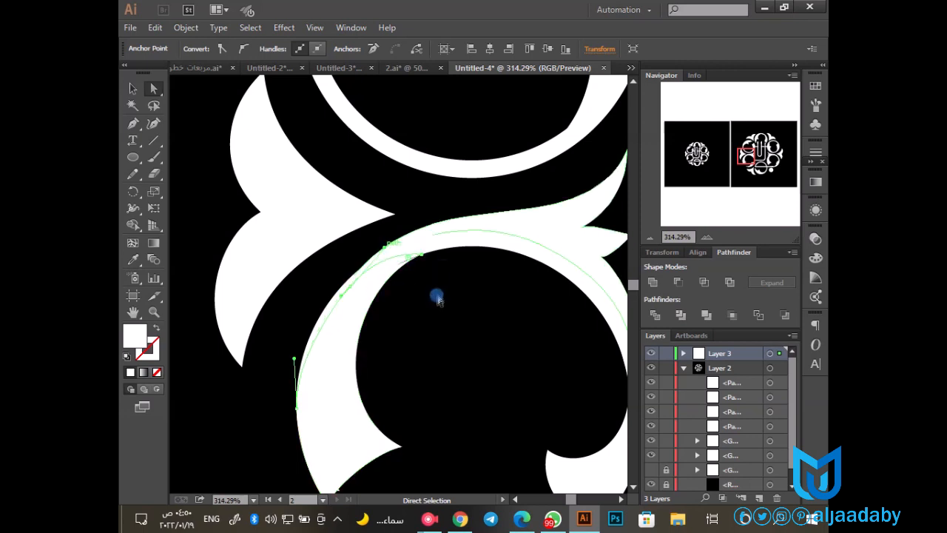
pyautogui.moveTo(351, 290)
pyautogui.mouseDown()
pyautogui.moveTo(352, 277)
pyautogui.moveTo(388, 253)
pyautogui.moveTo(389, 283)
pyautogui.moveTo(352, 308)
pyautogui.mouseUp()
pyautogui.moveTo(385, 250); pyautogui.dragTo(379, 271)
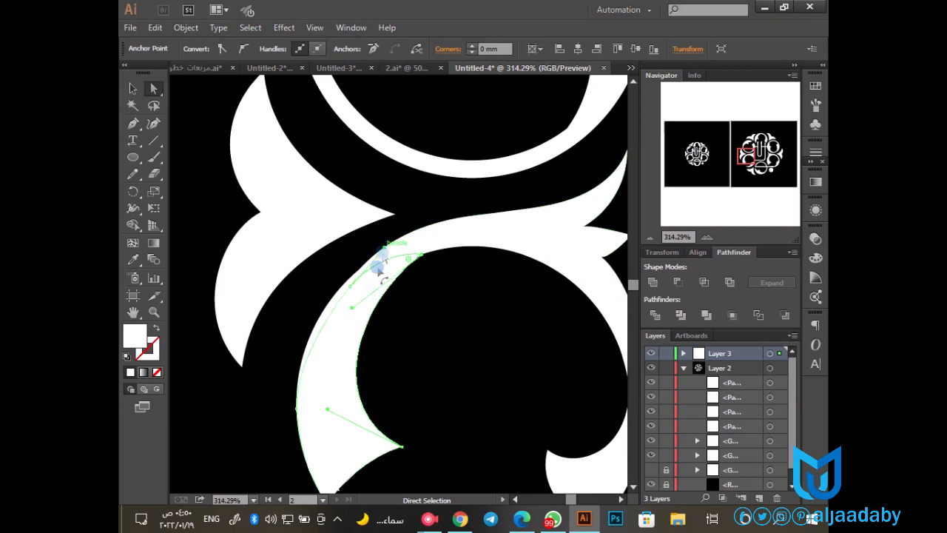
pyautogui.moveTo(350, 307); pyautogui.dragTo(322, 296)
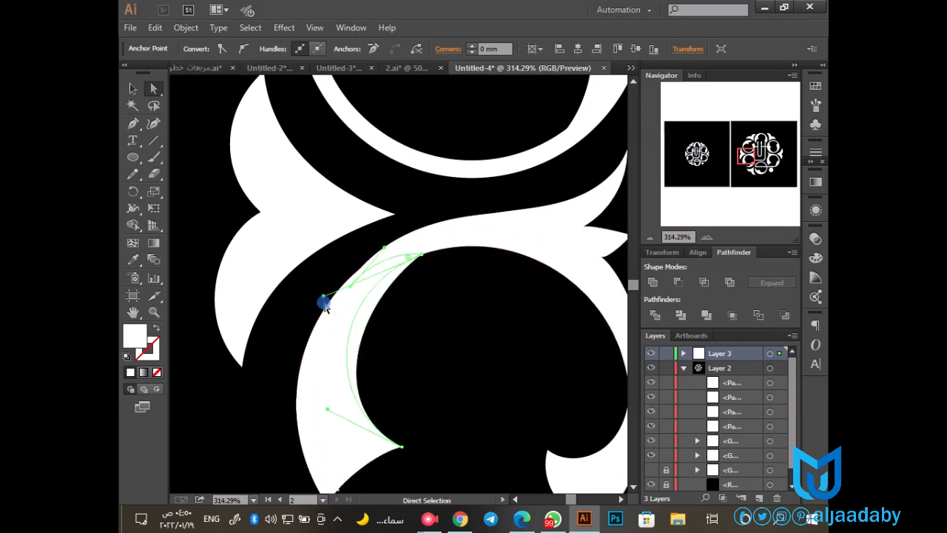
pyautogui.click(413, 320)
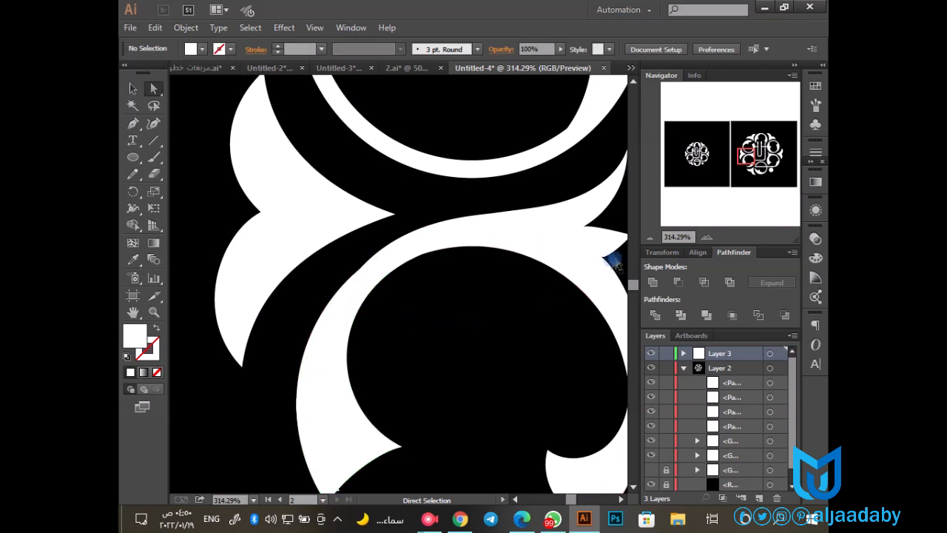
# Step: Trim the corner of the lower-left ring's open end that sticks out past the leaf tip with the Eraser tool, and deselect the ring
pyautogui.scroll(-3, 419, 348)
pyautogui.click(352, 405)
pyautogui.click(471, 480)
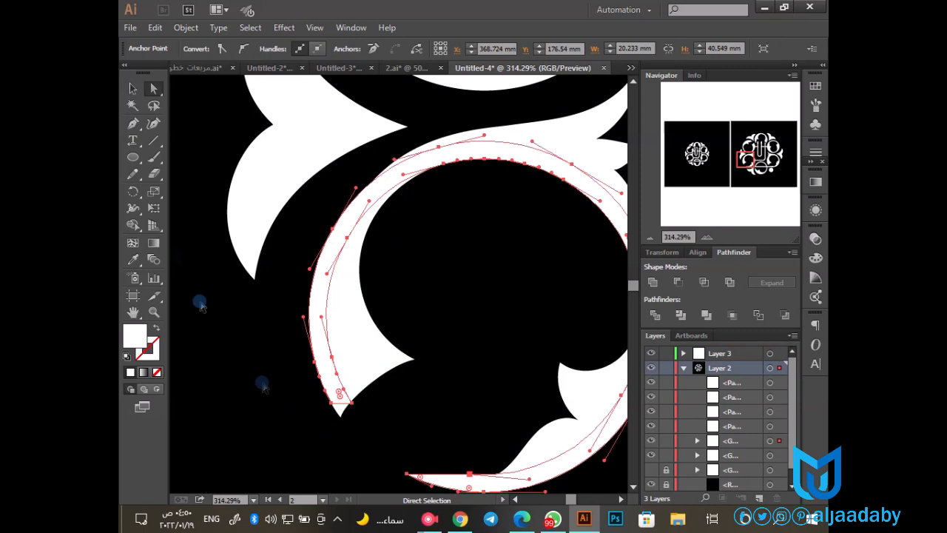
pyautogui.click(154, 174)
pyautogui.click(372, 386)
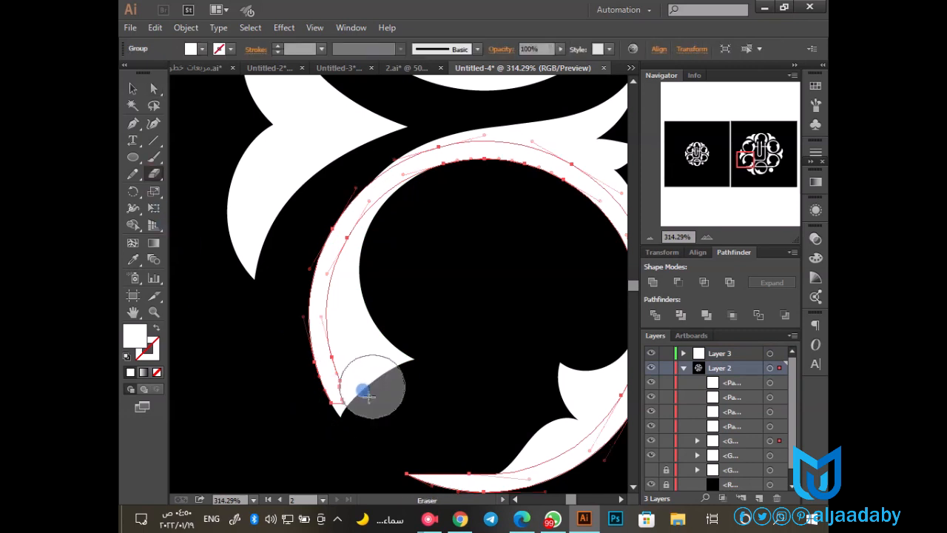
pyautogui.moveTo(369, 396); pyautogui.dragTo(357, 375)
pyautogui.click(133, 88)
pyautogui.click(273, 355)
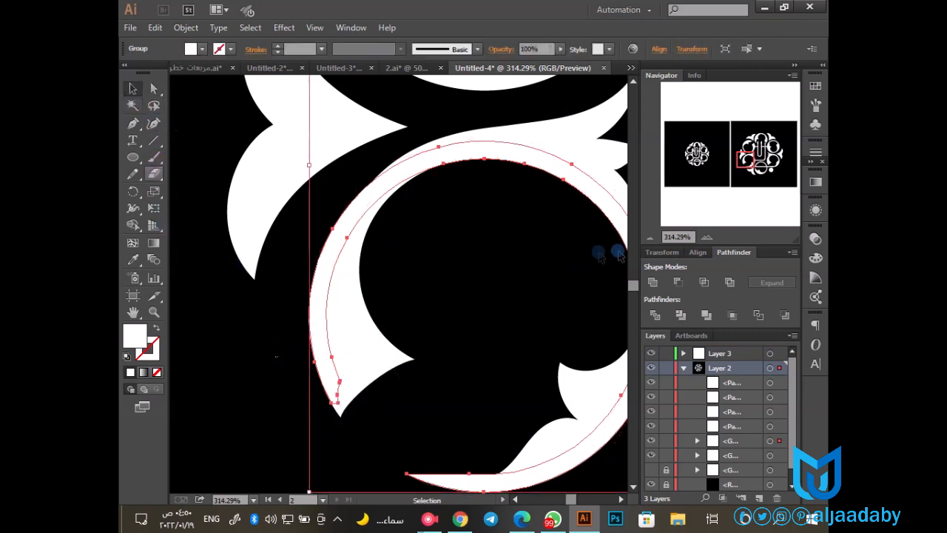
# Step: Select all parts of the white circular ornament on the second artboard, including the leaves, rings, lines and dot
pyautogui.click(650, 238)
pyautogui.click(651, 238)
pyautogui.click(651, 239)
pyautogui.click(650, 238)
pyautogui.click(649, 238)
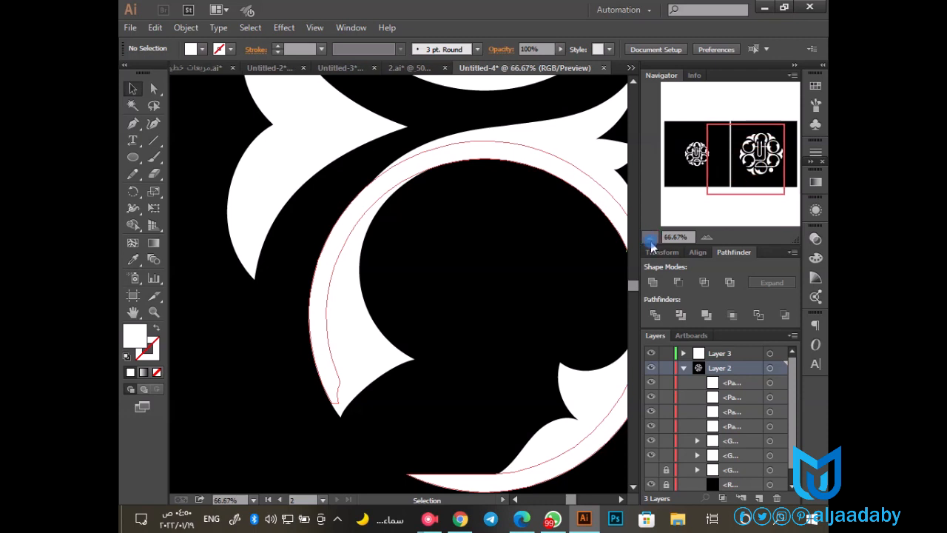
pyautogui.moveTo(539, 269); pyautogui.dragTo(461, 296)
pyautogui.moveTo(265, 118); pyautogui.dragTo(558, 414)
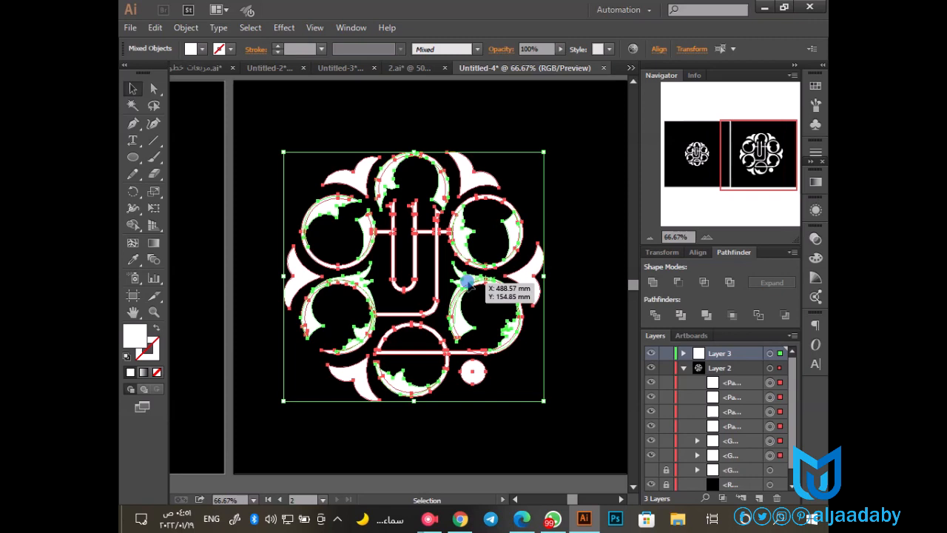